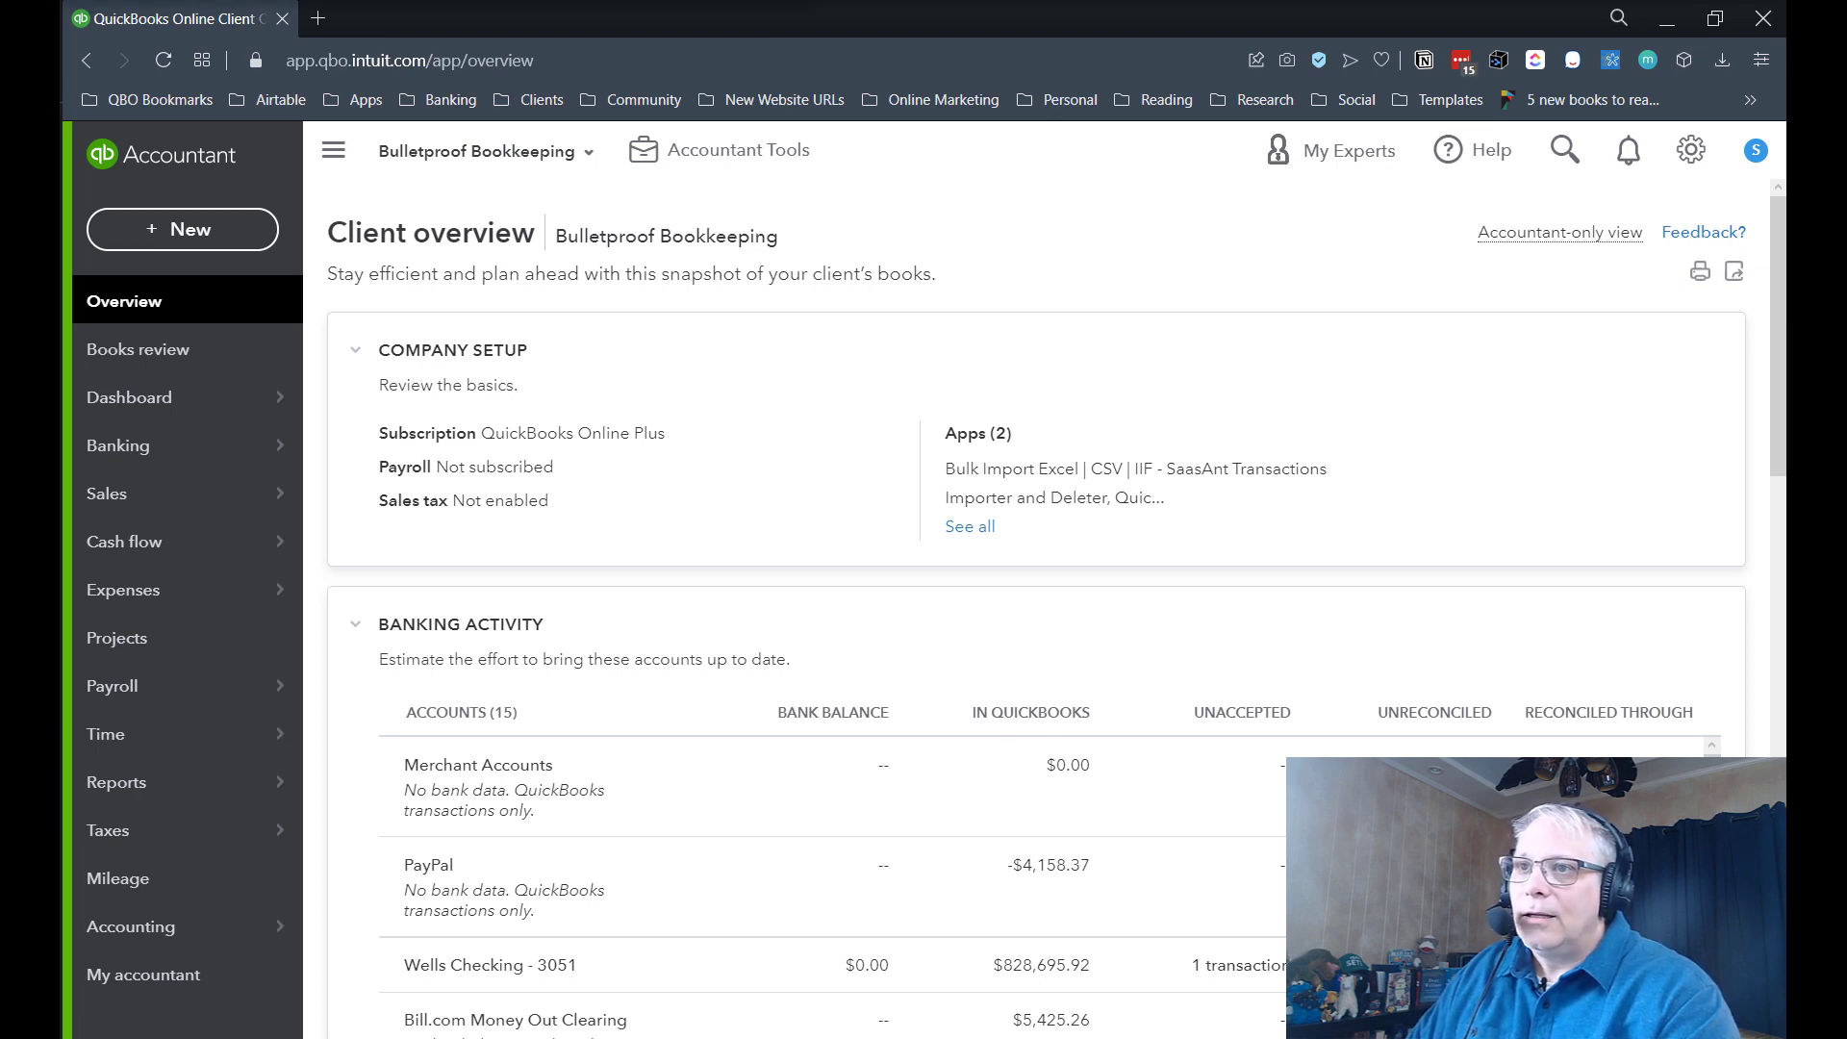
Open the products and services list and view the item types available for a new entry
mouse_move(146, 513)
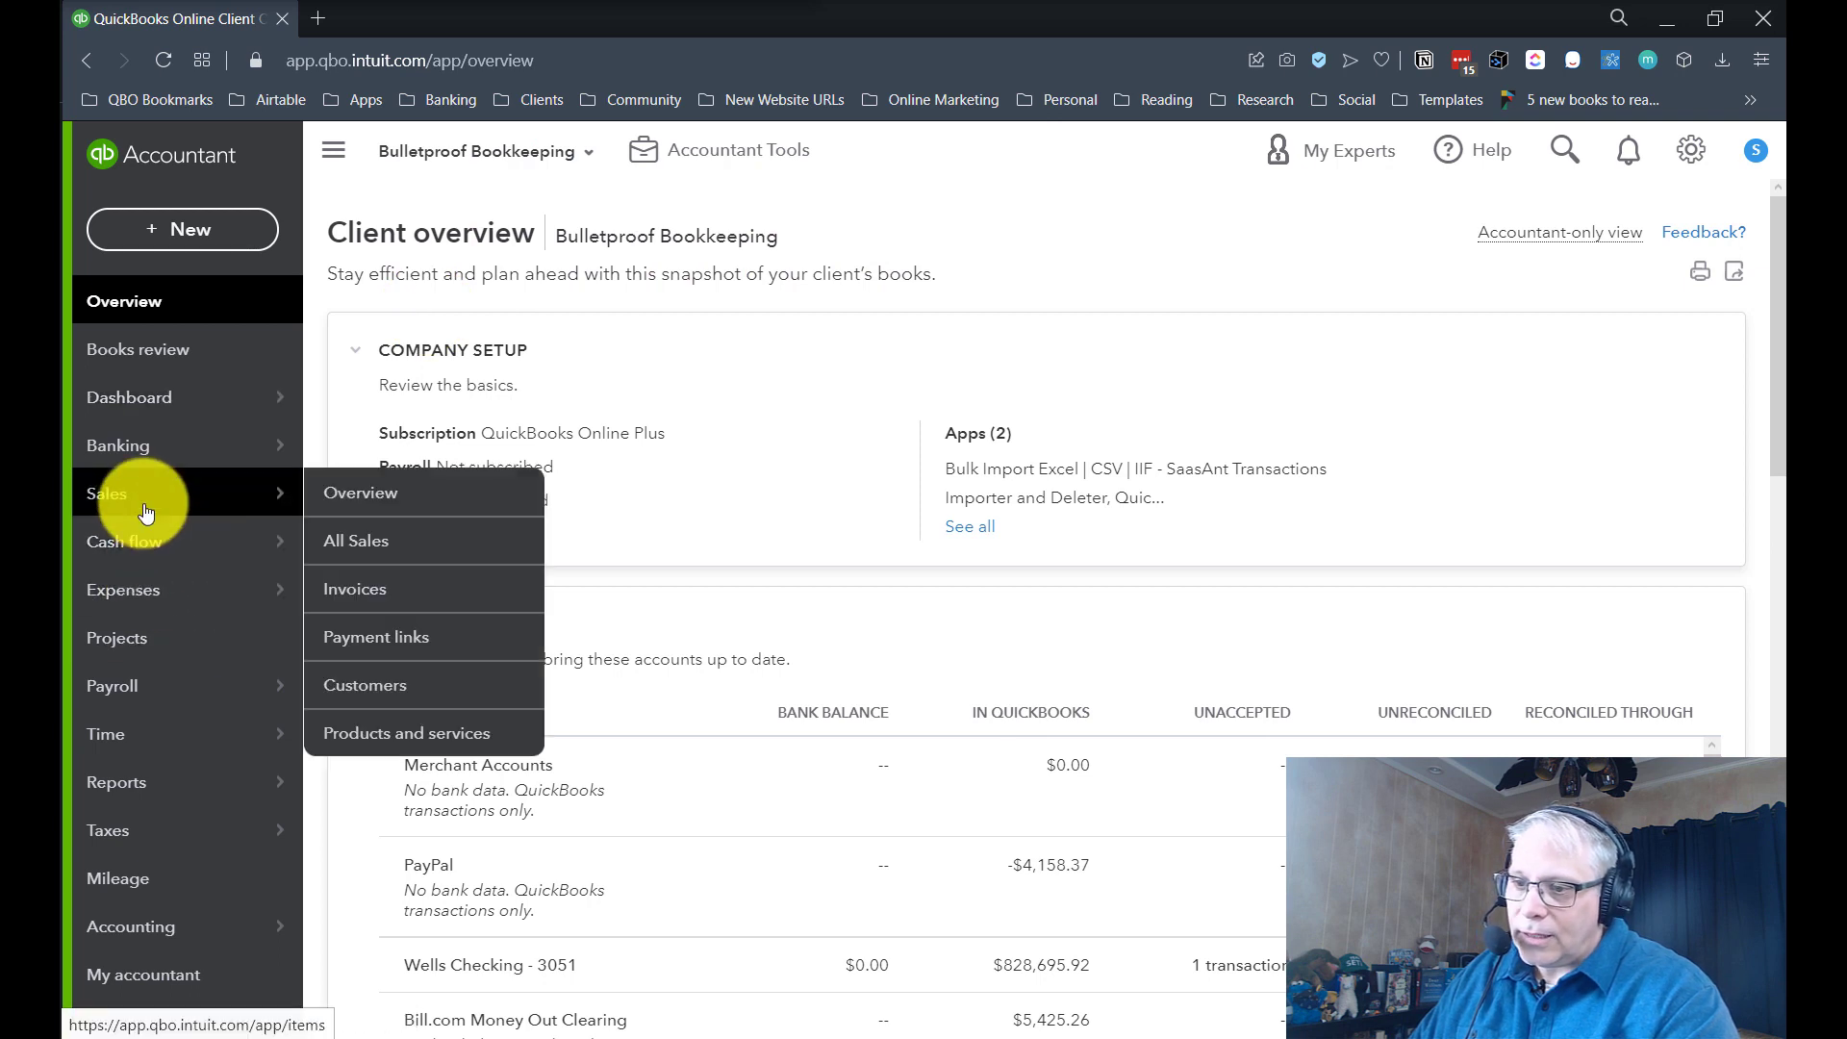
left_click(358, 746)
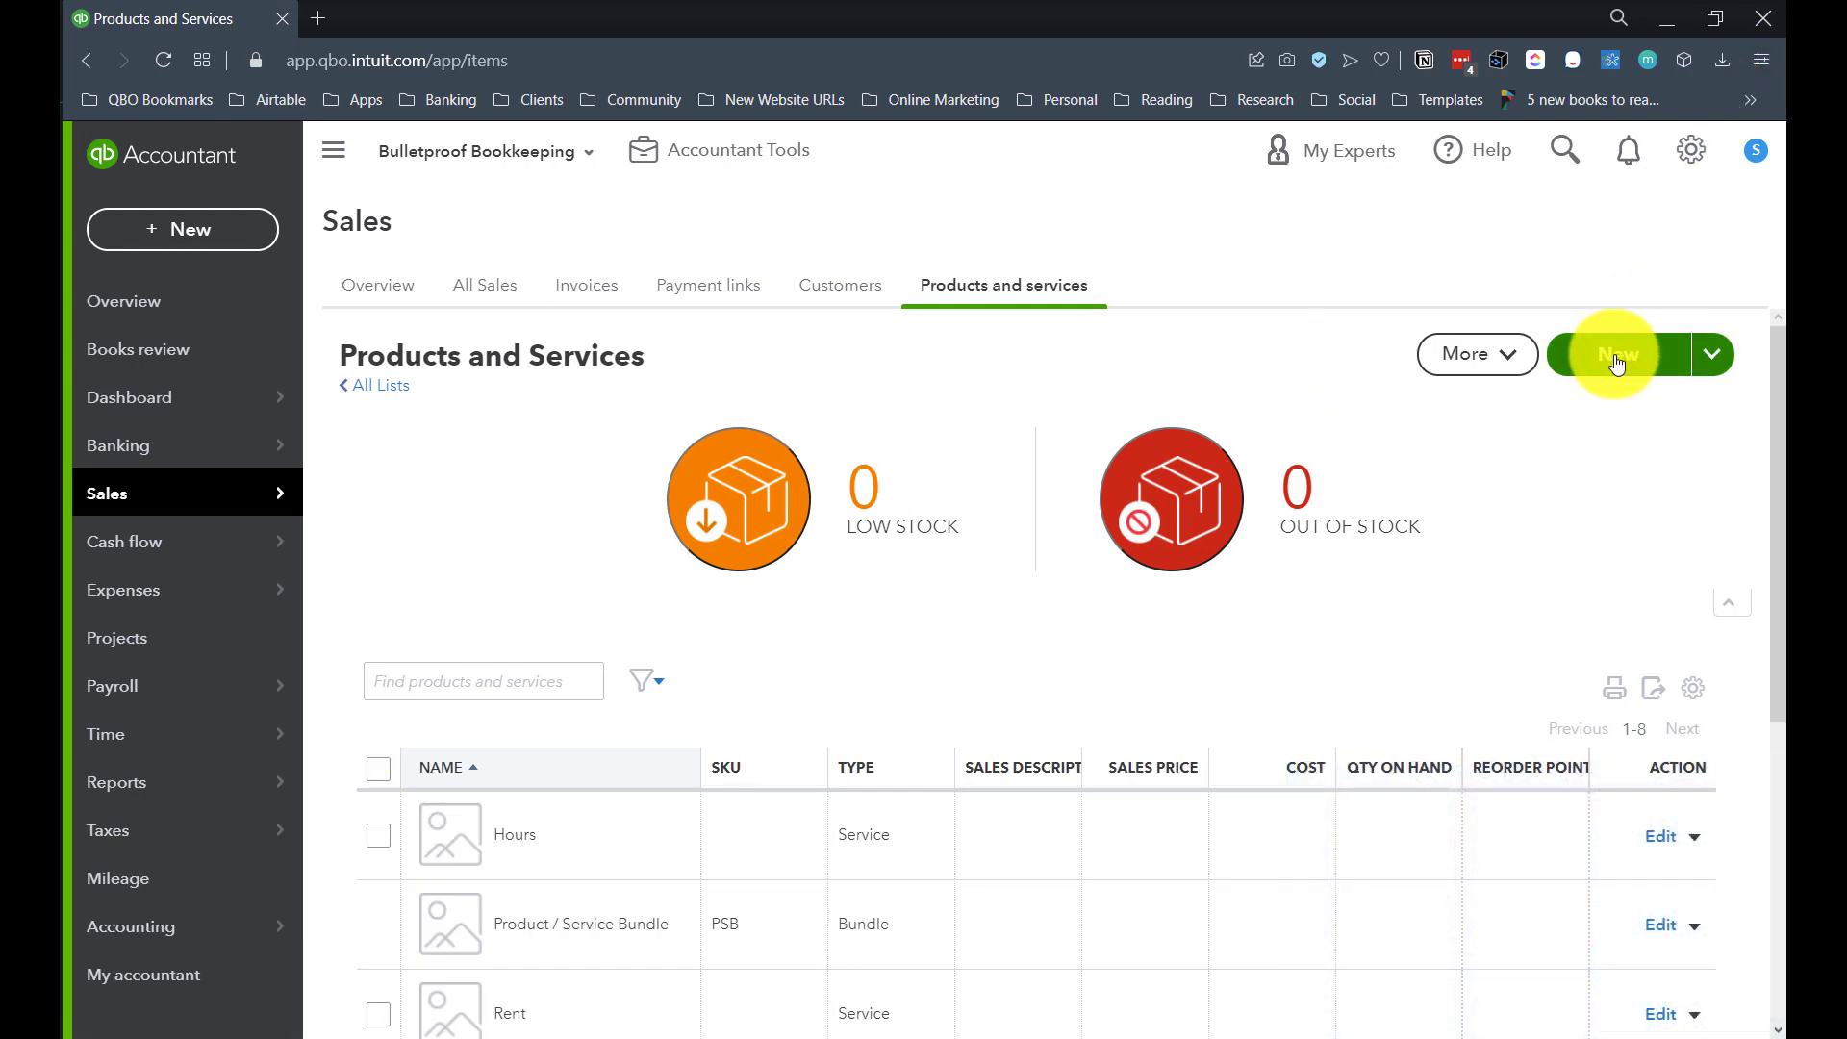
left_click(1616, 363)
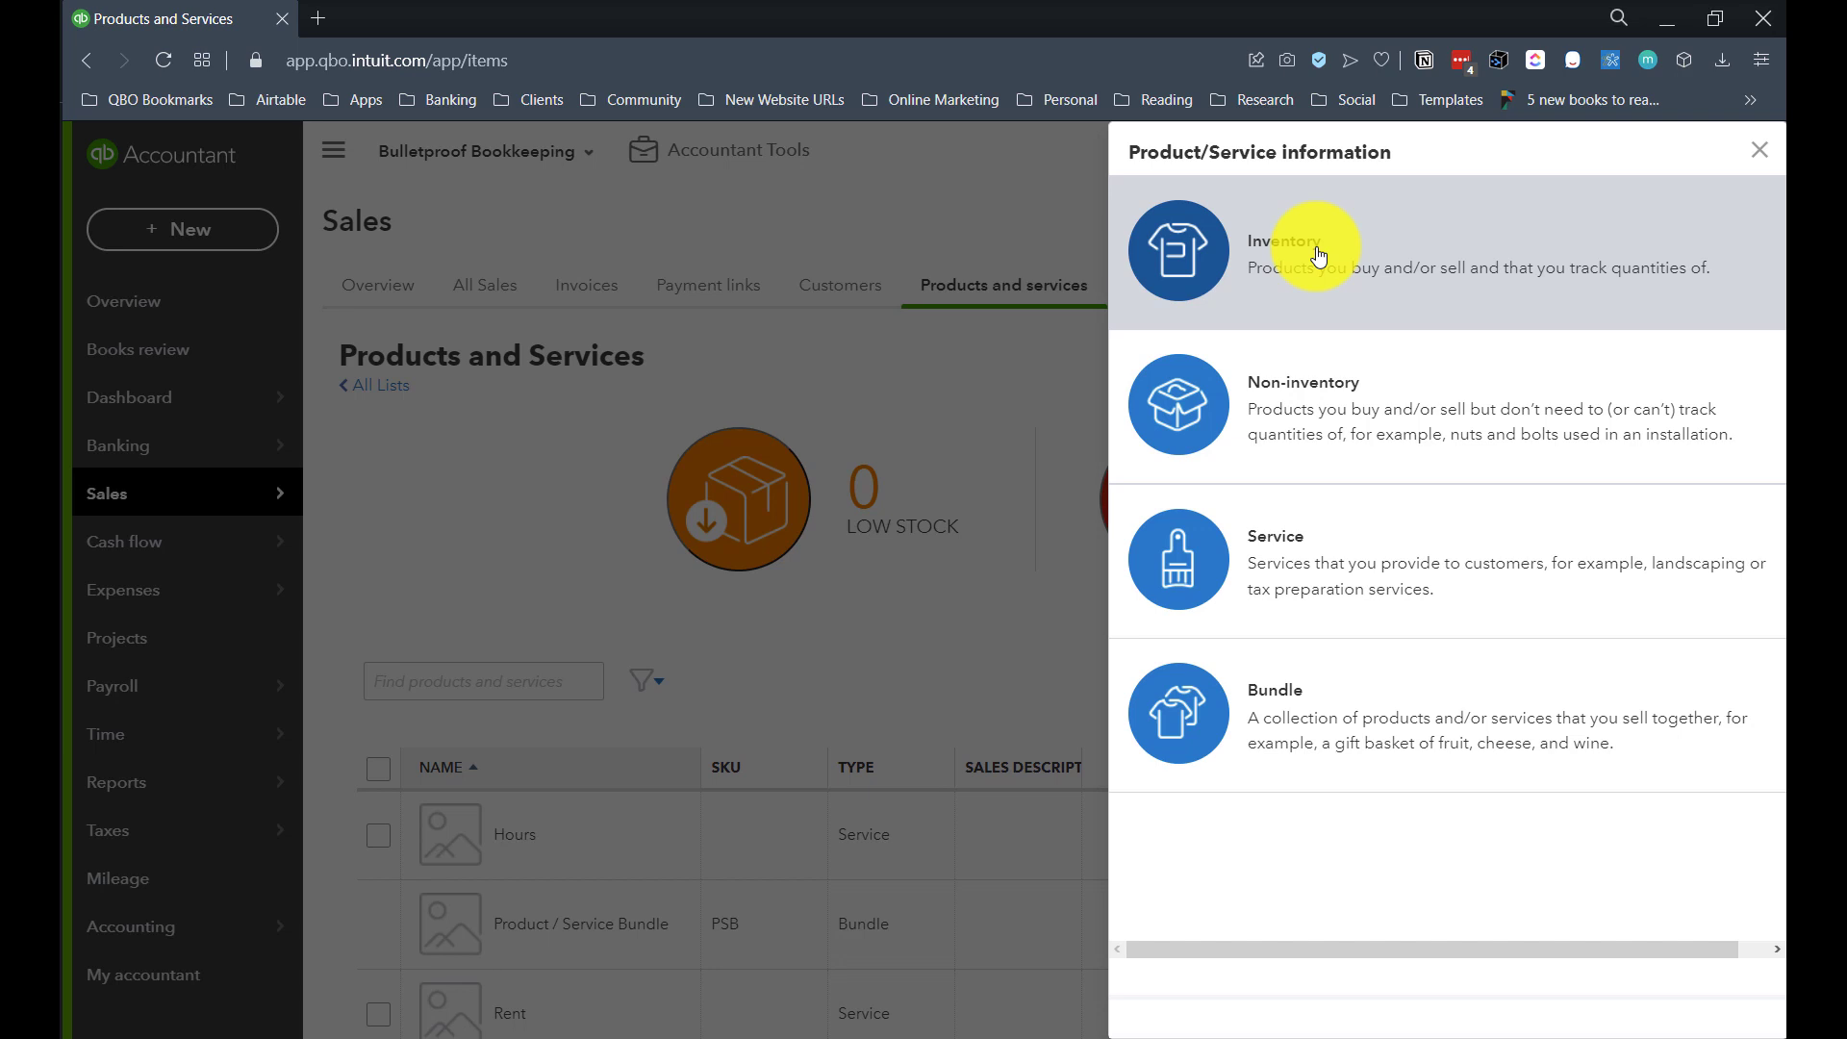
left_click(1759, 151)
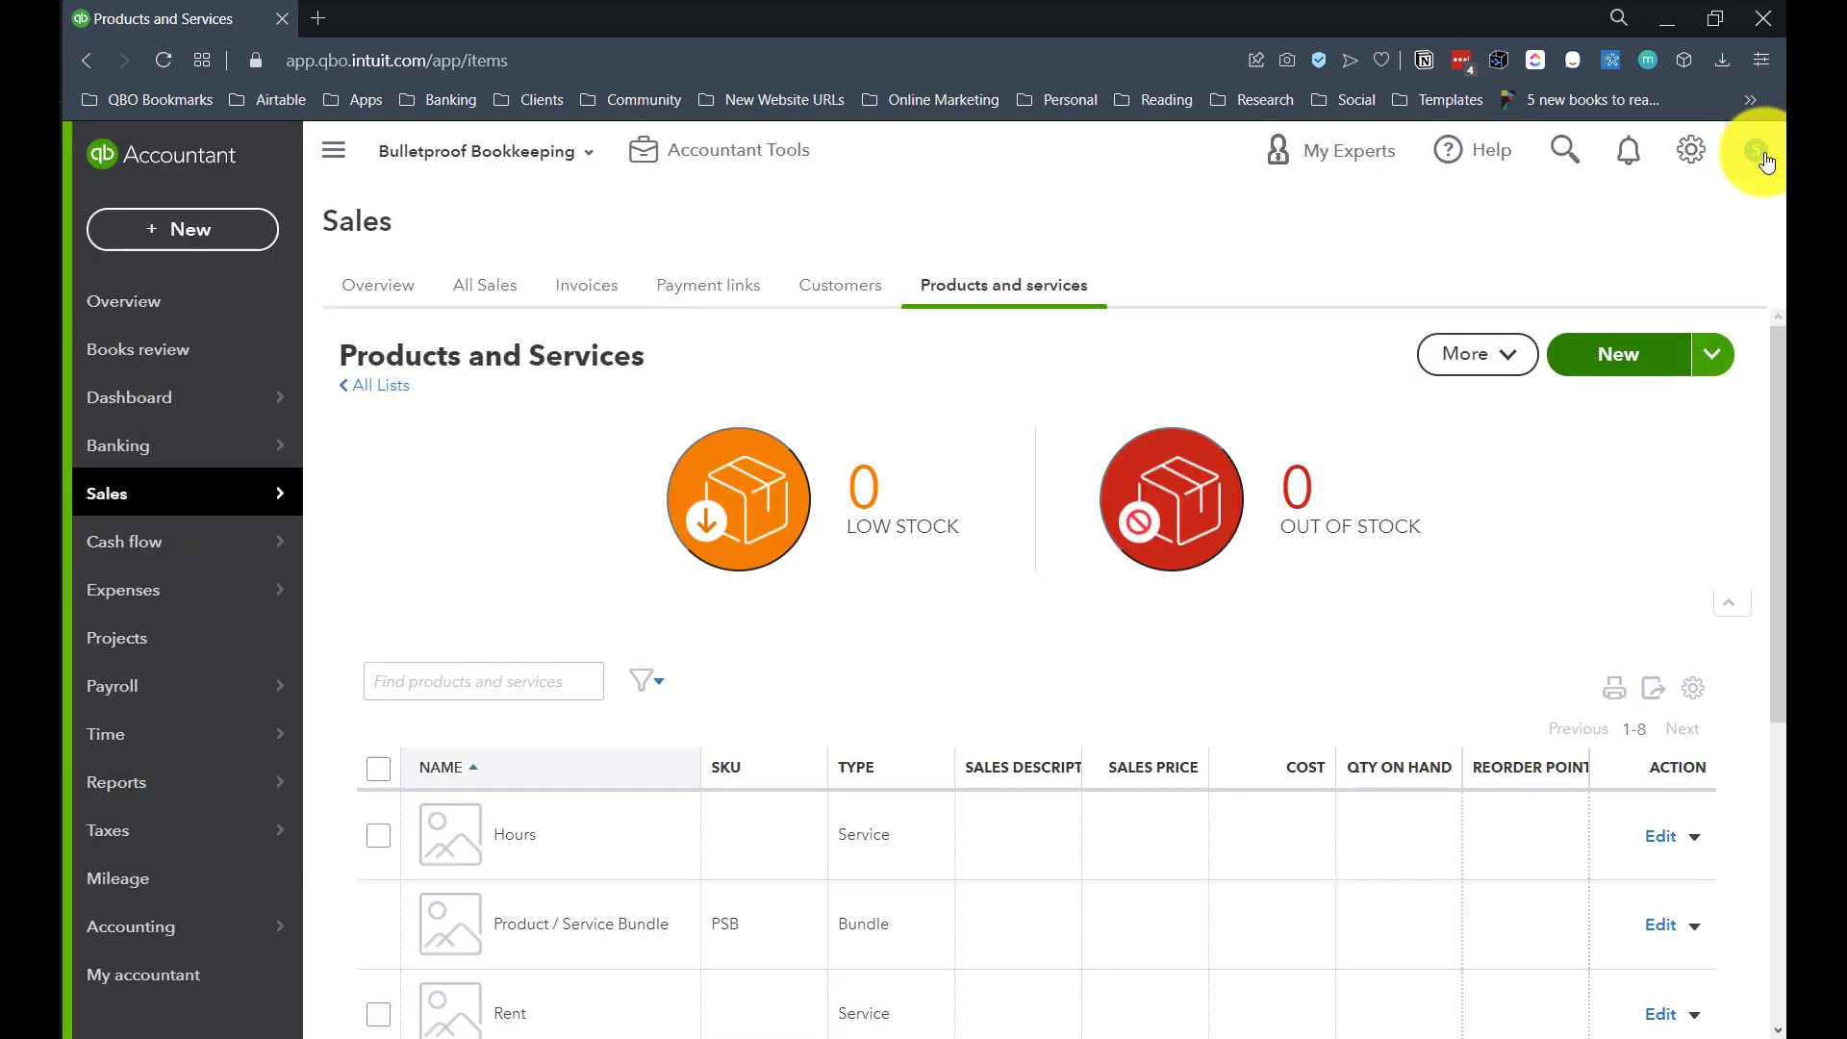
Check the Products and services options in the company's sales settings, including inventory quantity tracking, and save them as they are
left_click(1690, 152)
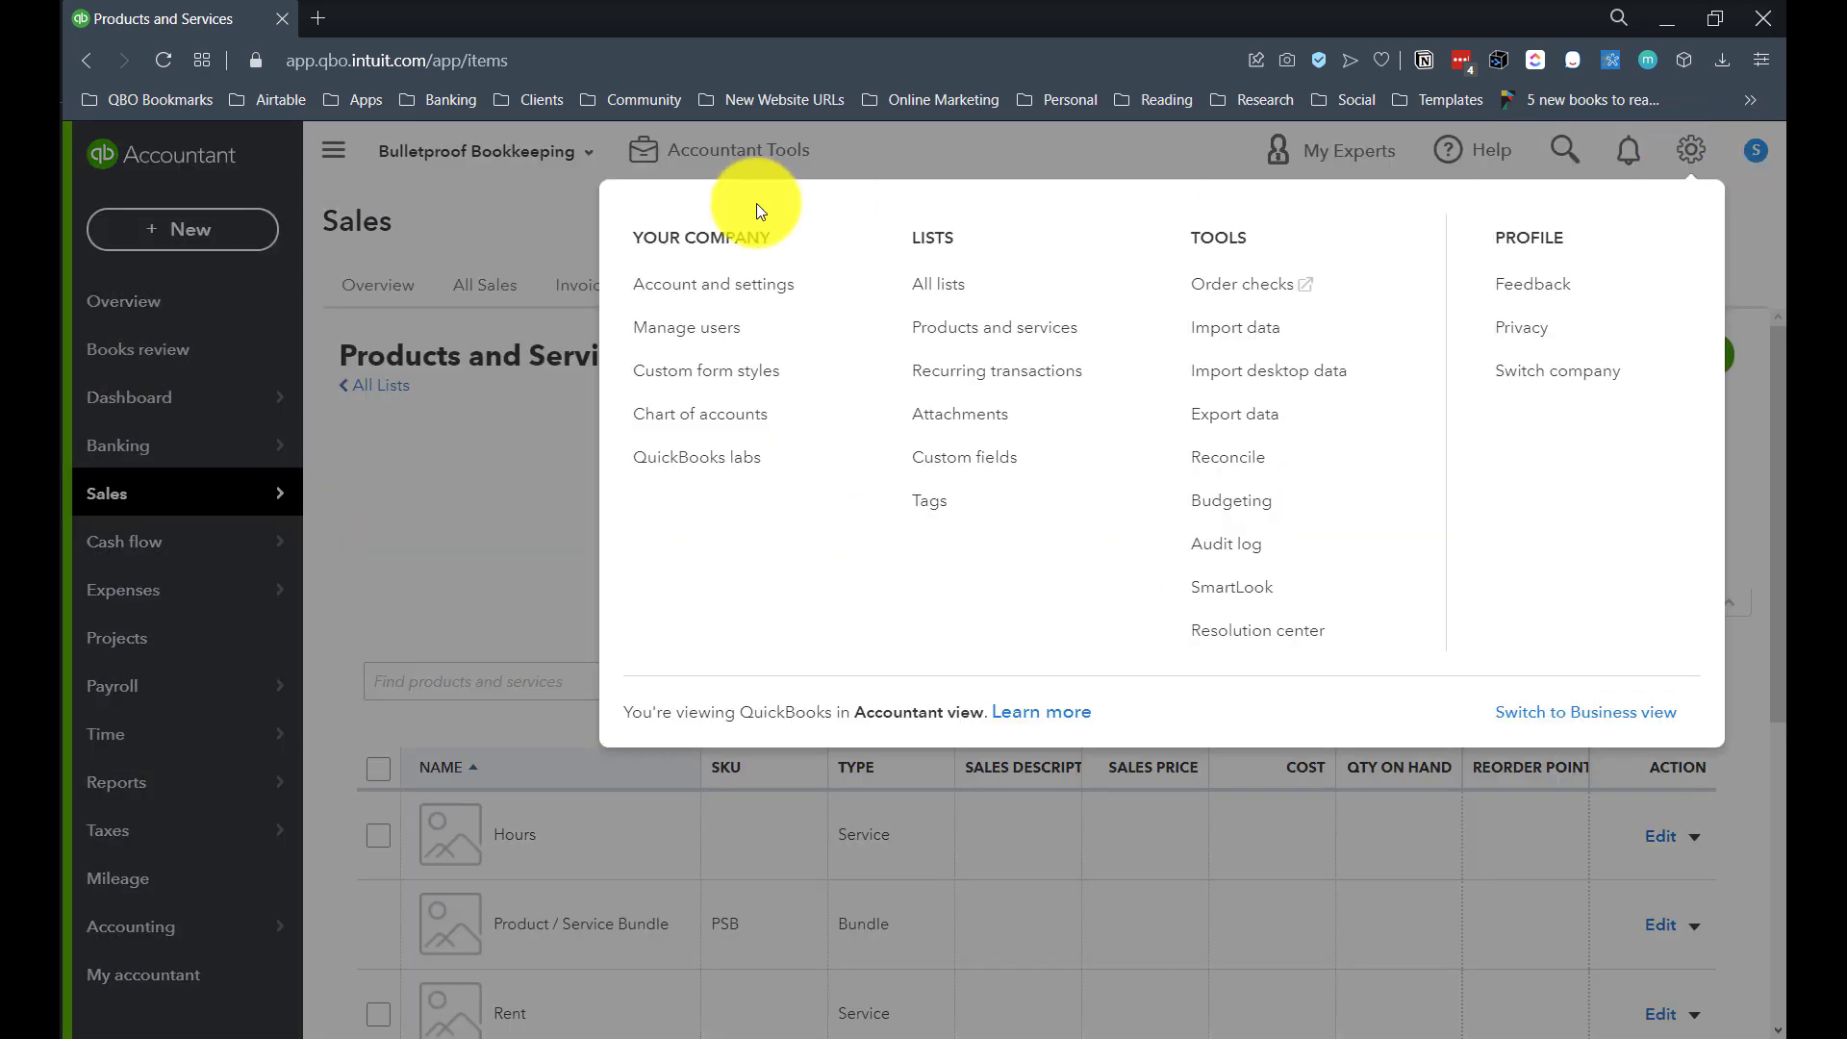
left_click(724, 286)
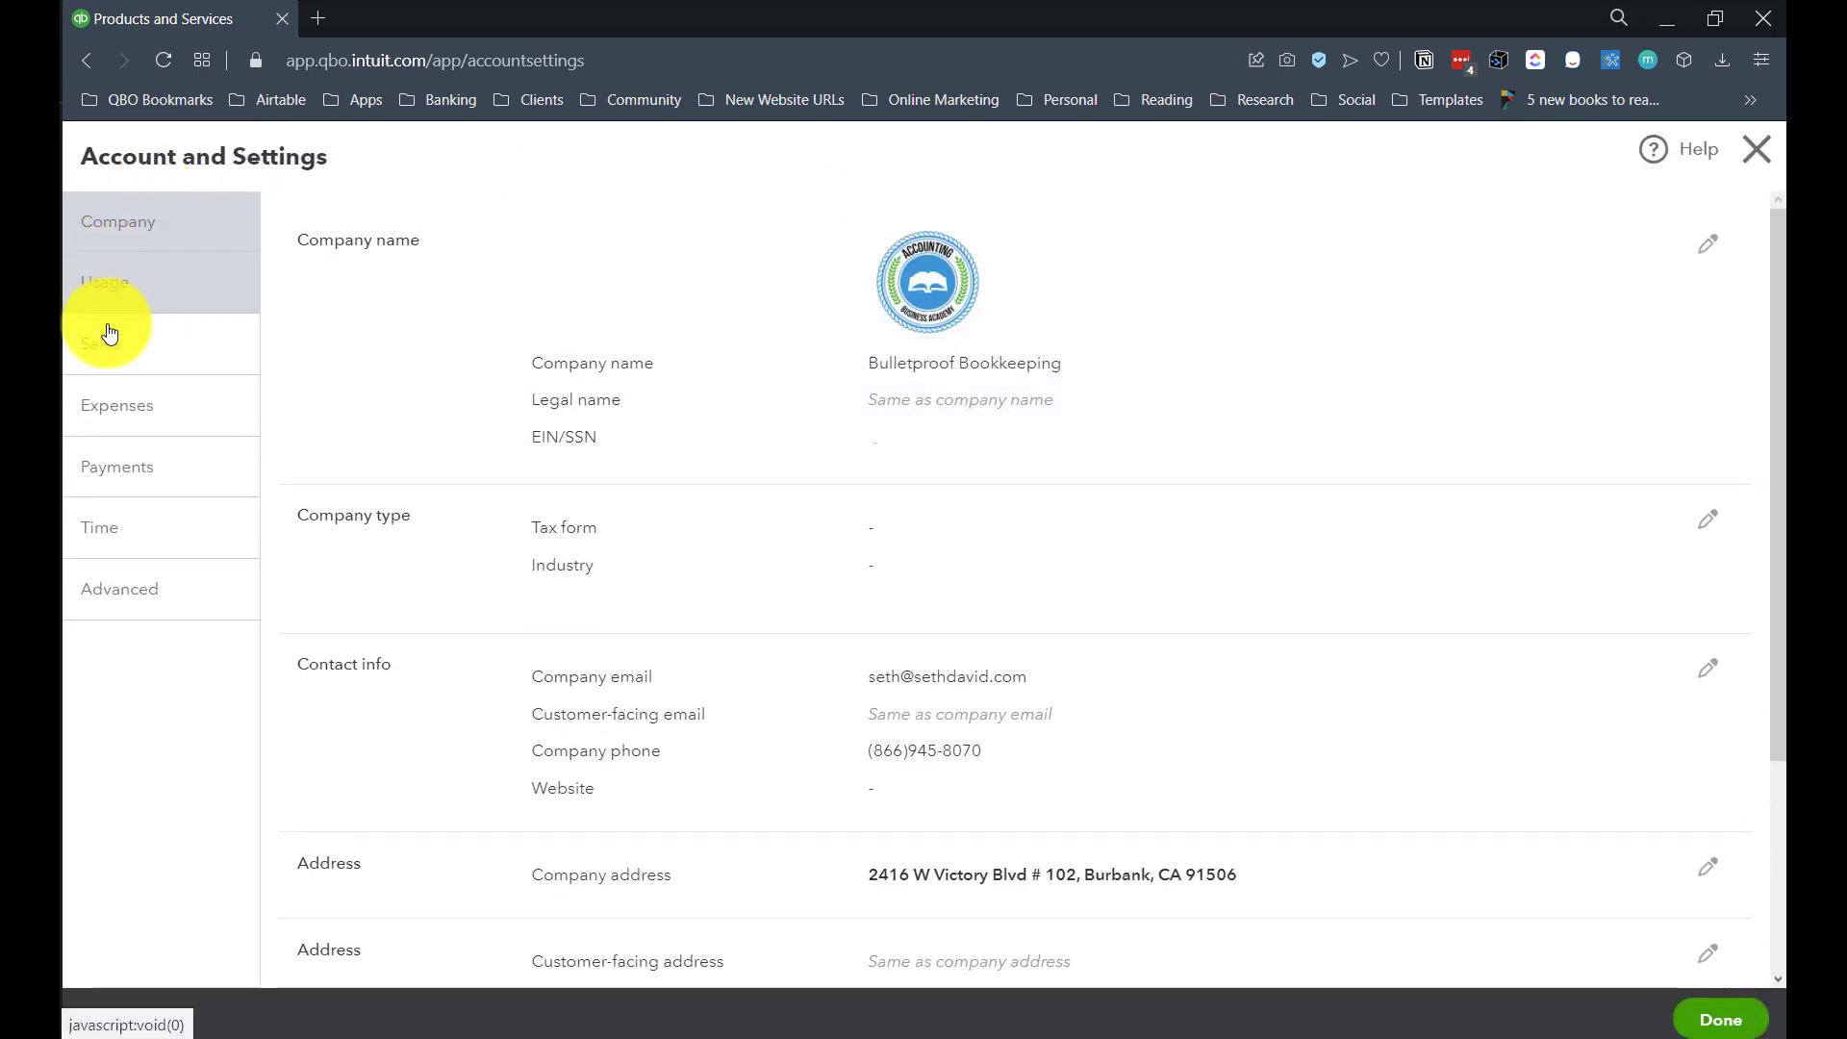
left_click(109, 333)
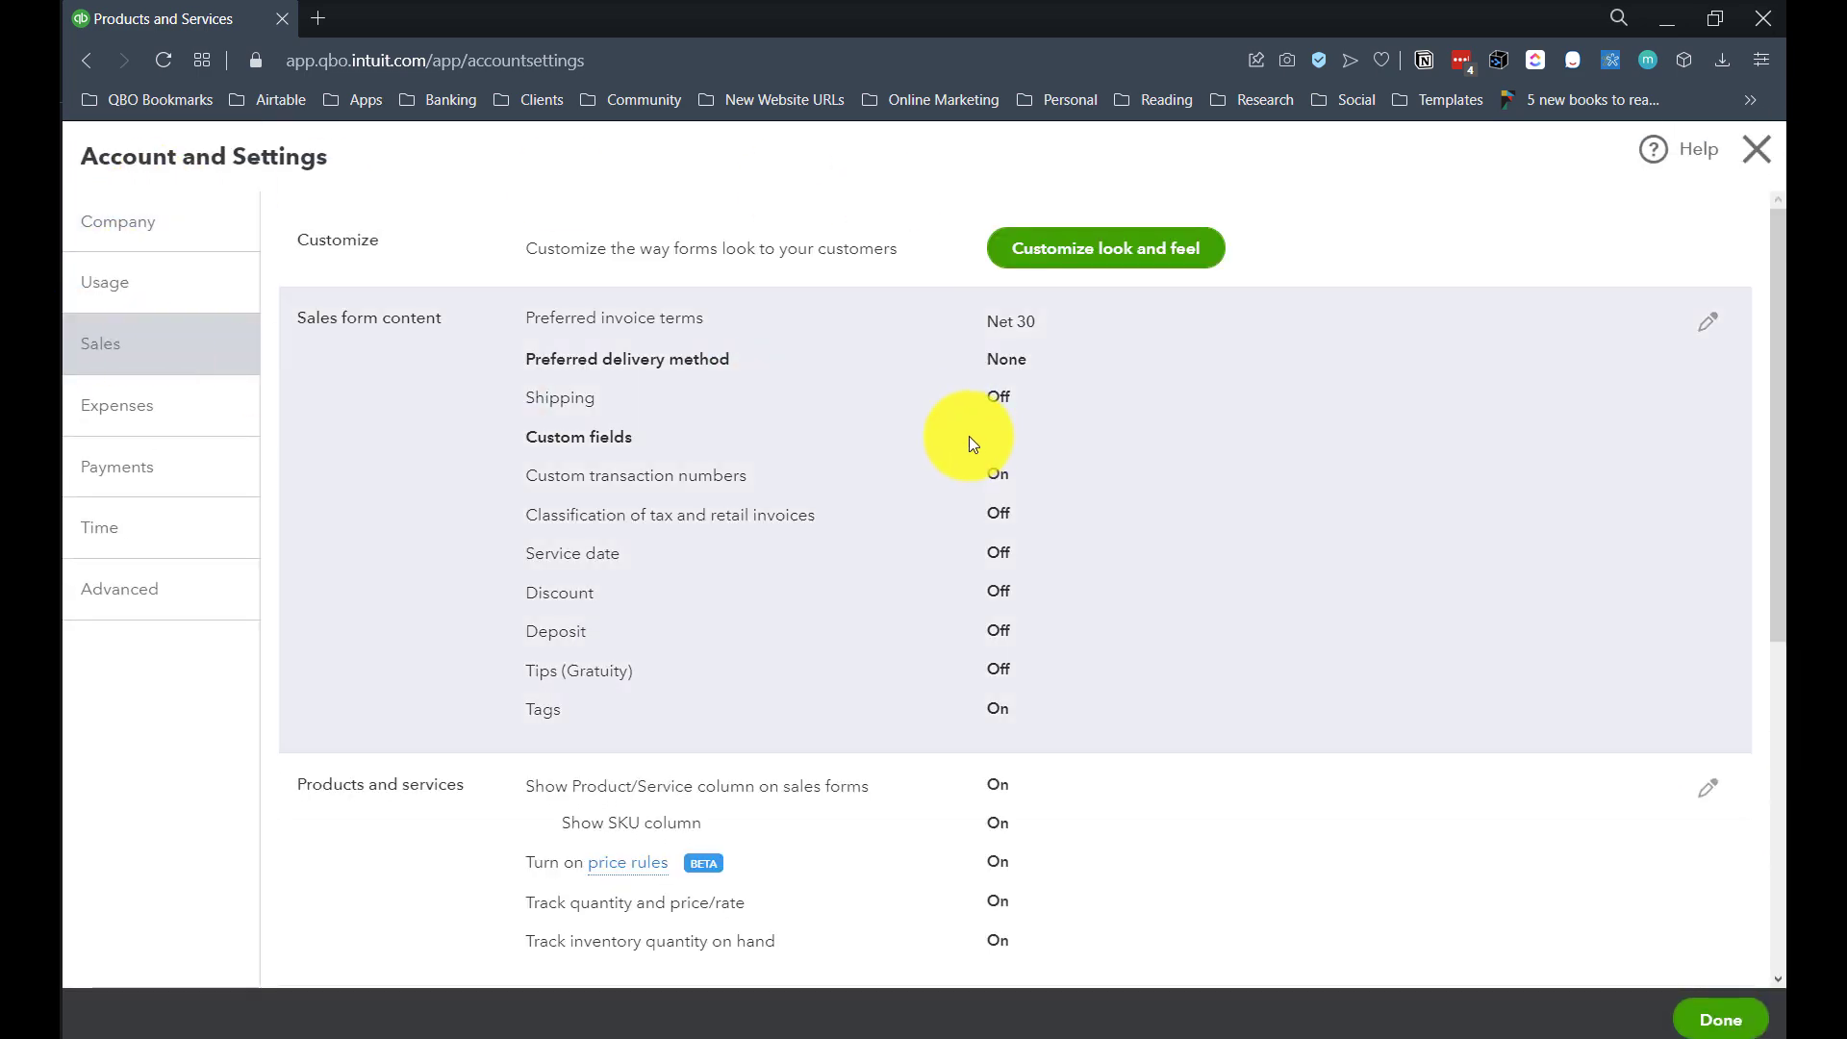
scroll(967, 441, "down", 4)
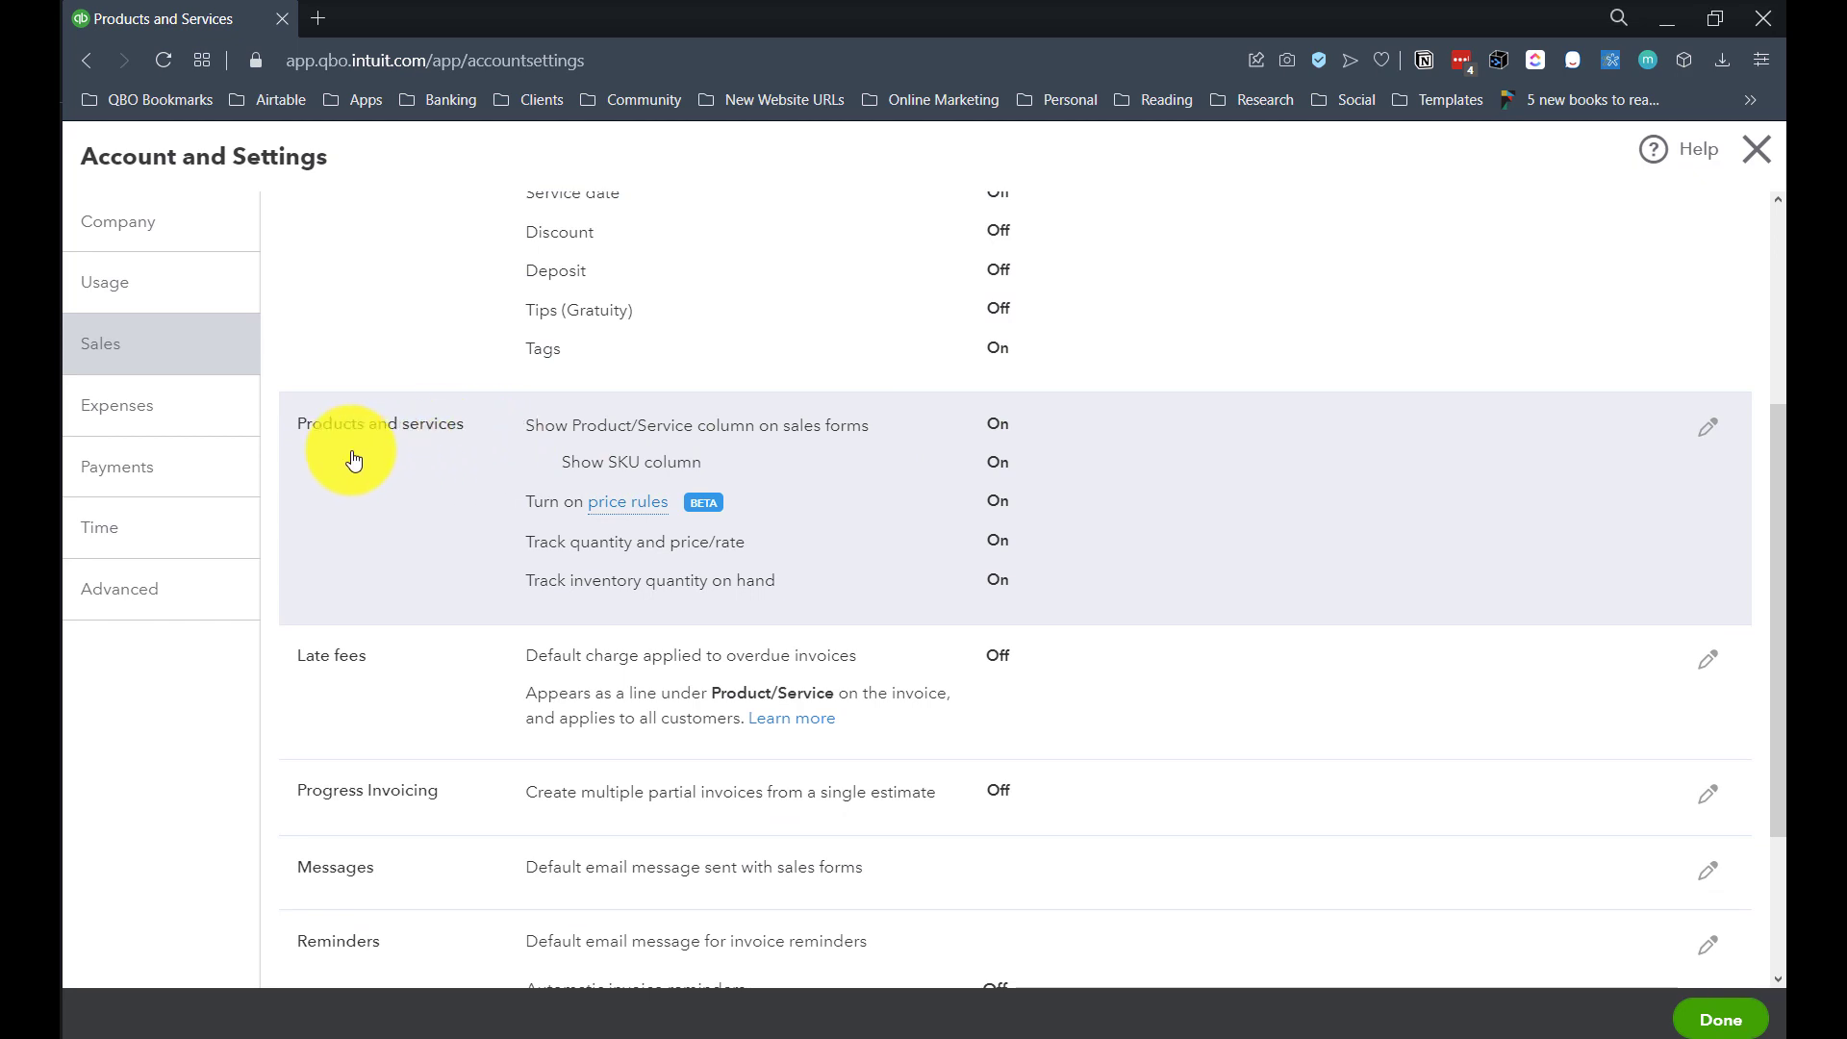
left_click(464, 474)
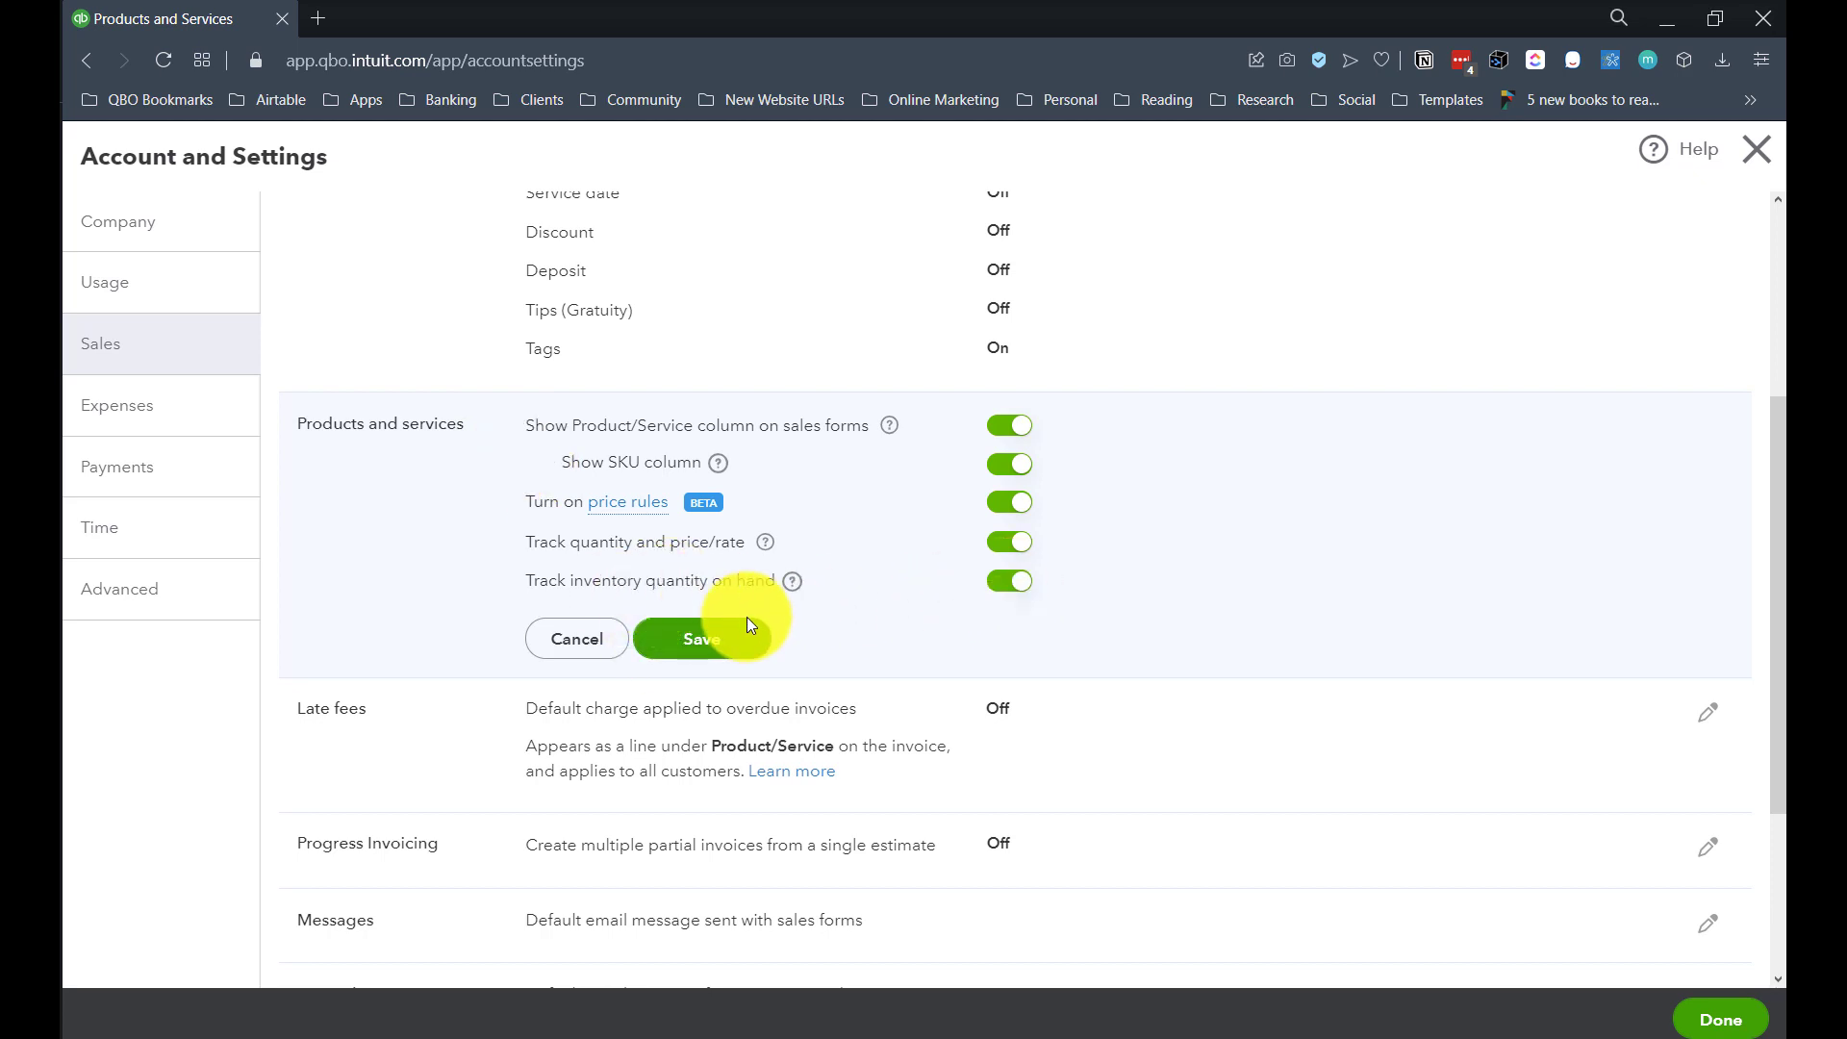
left_click(697, 646)
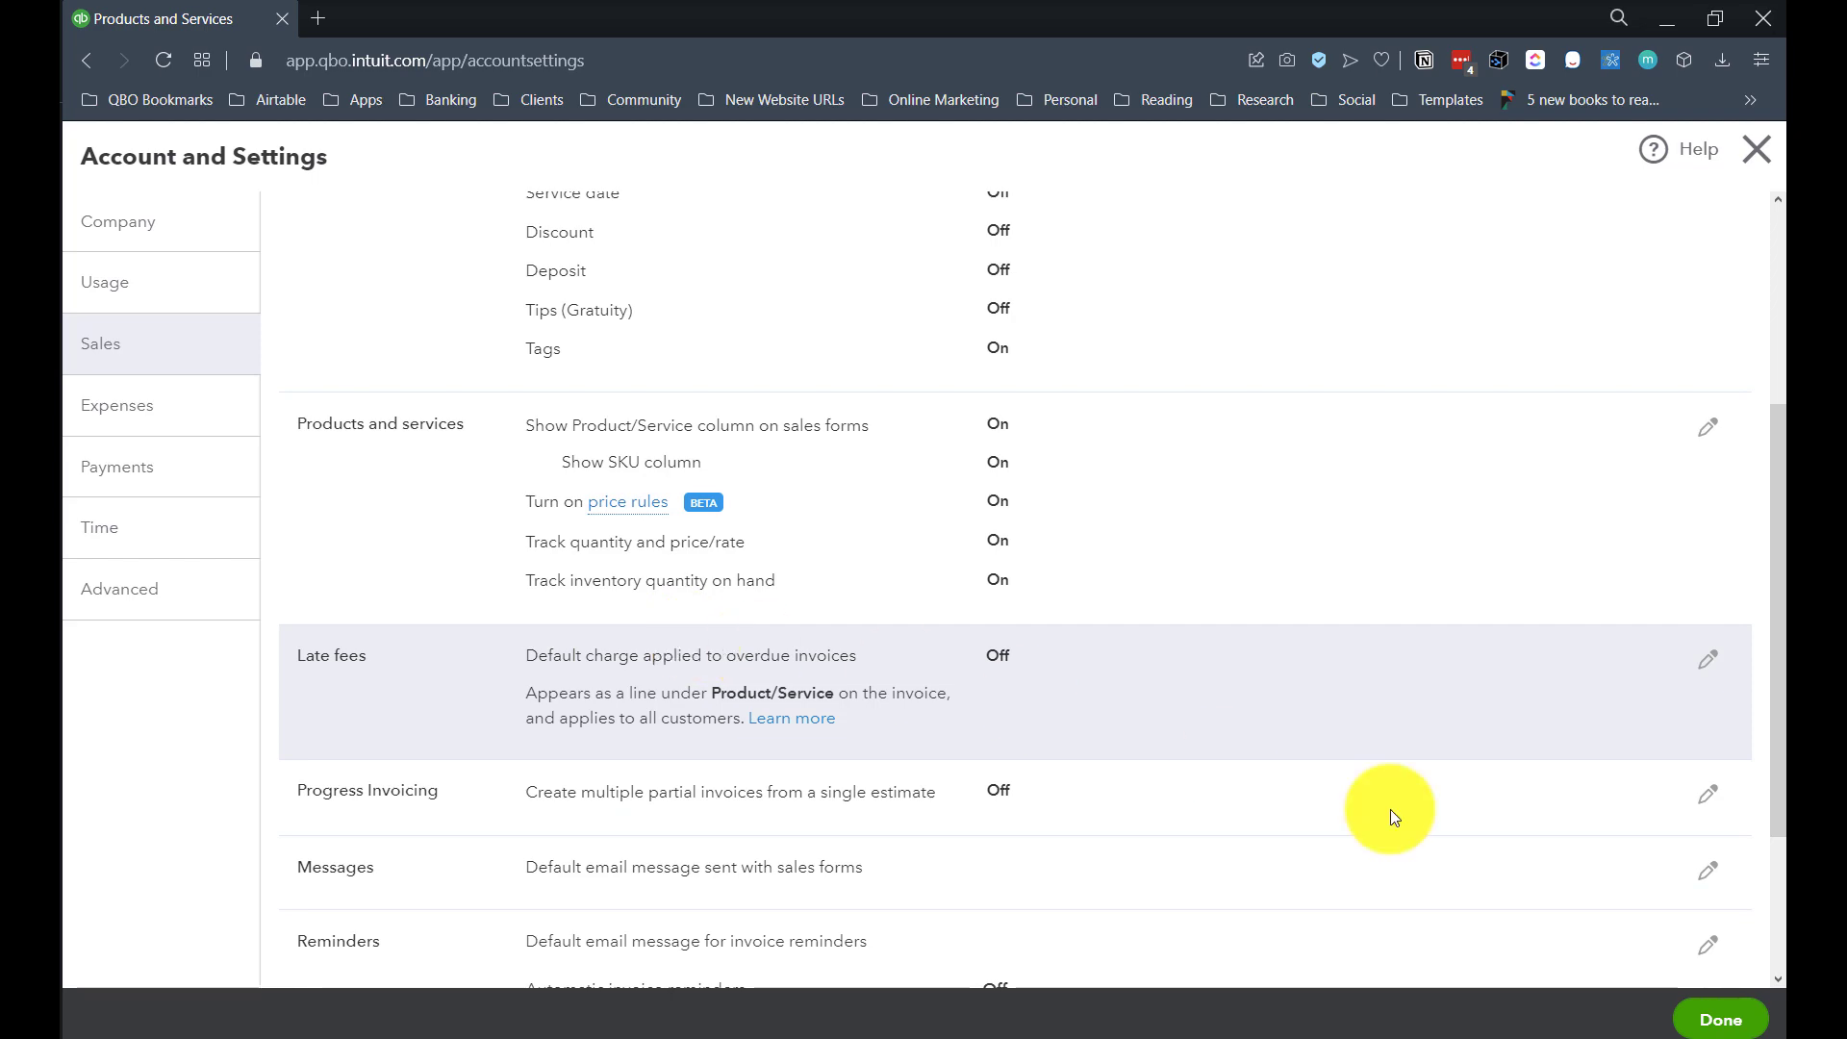
left_click(1719, 1023)
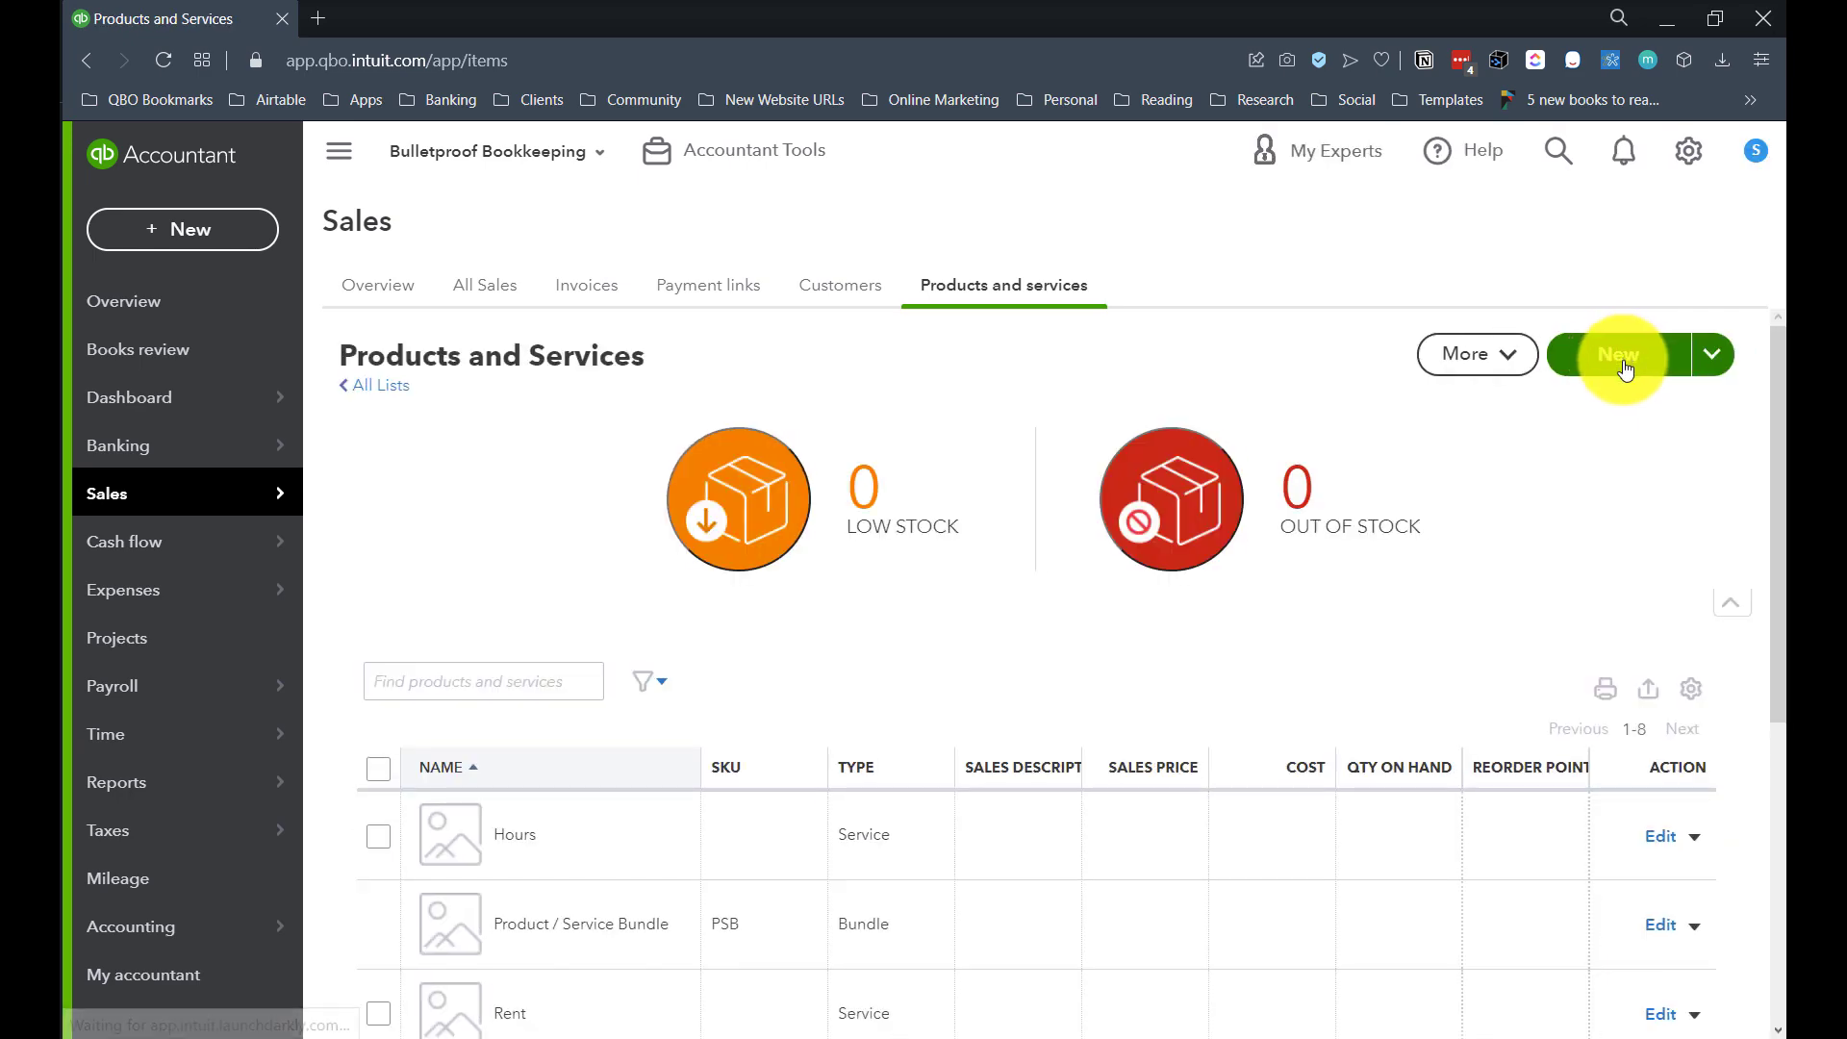
Start a new inventory item named "Socks with Holes" with the SKU "SWH"
left_click(1622, 361)
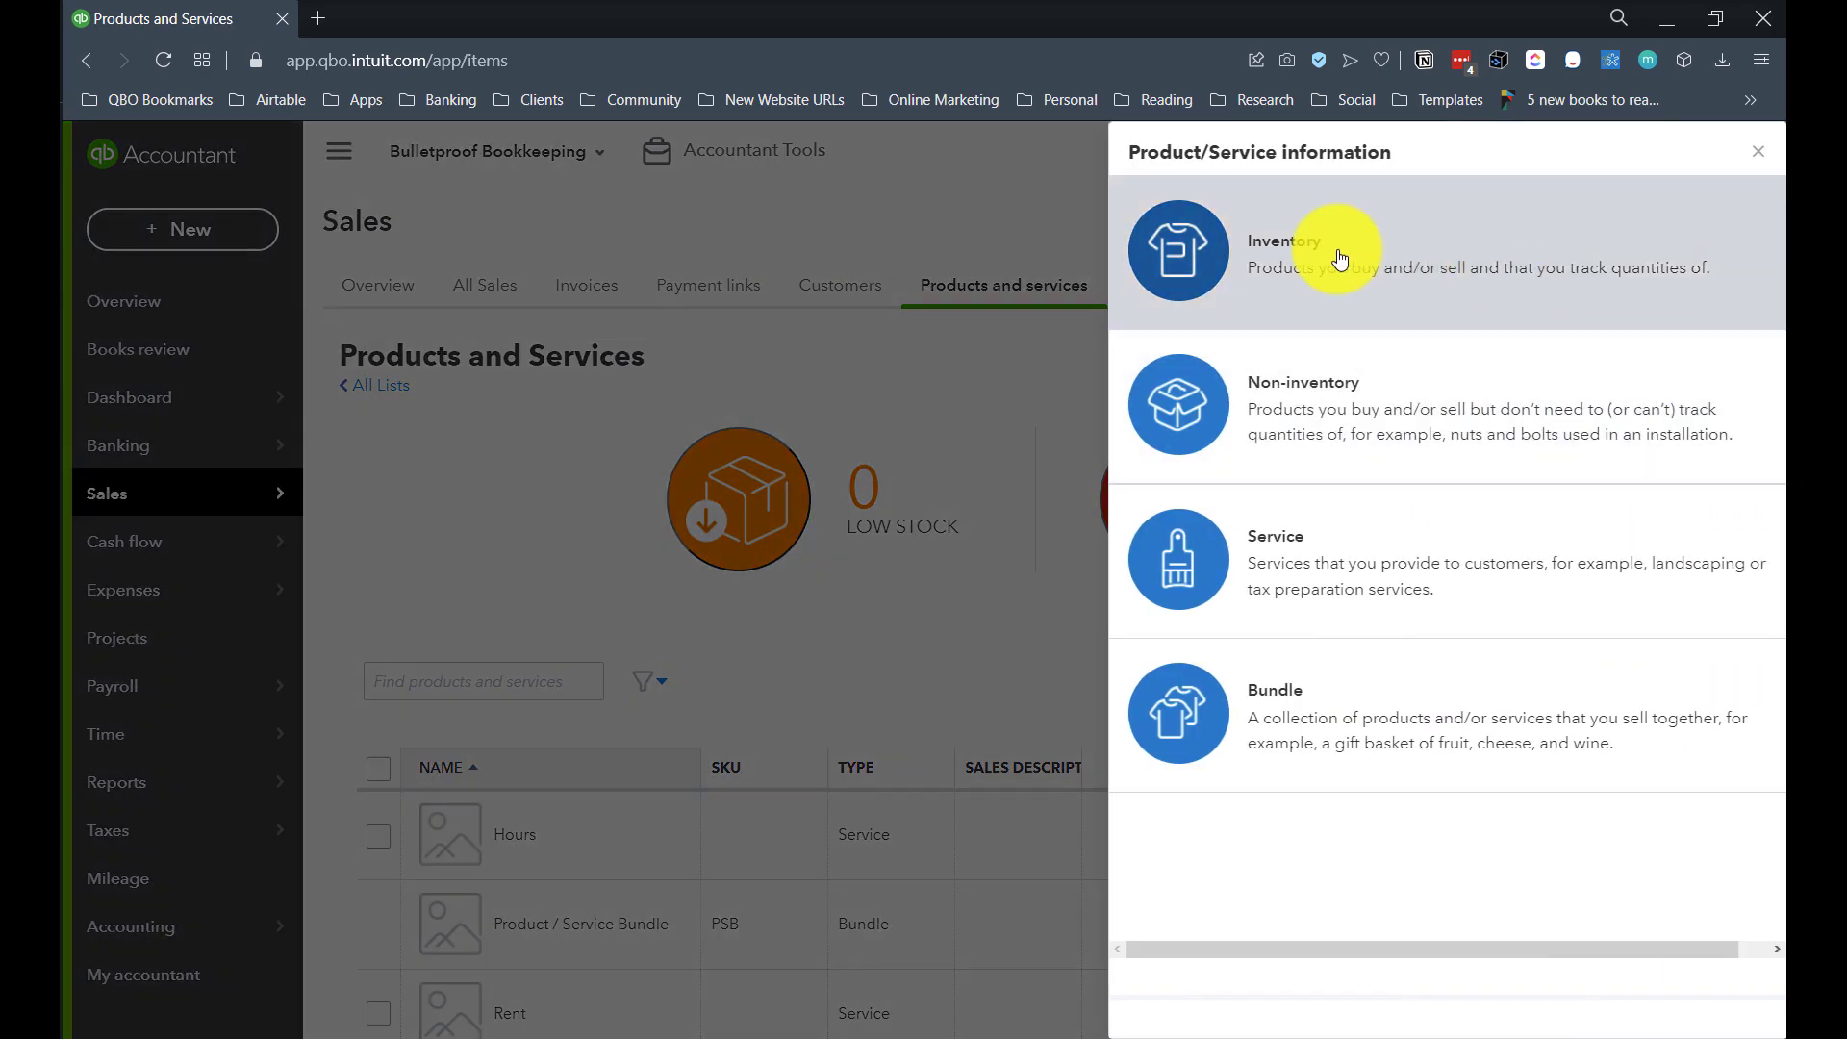
left_click(1339, 262)
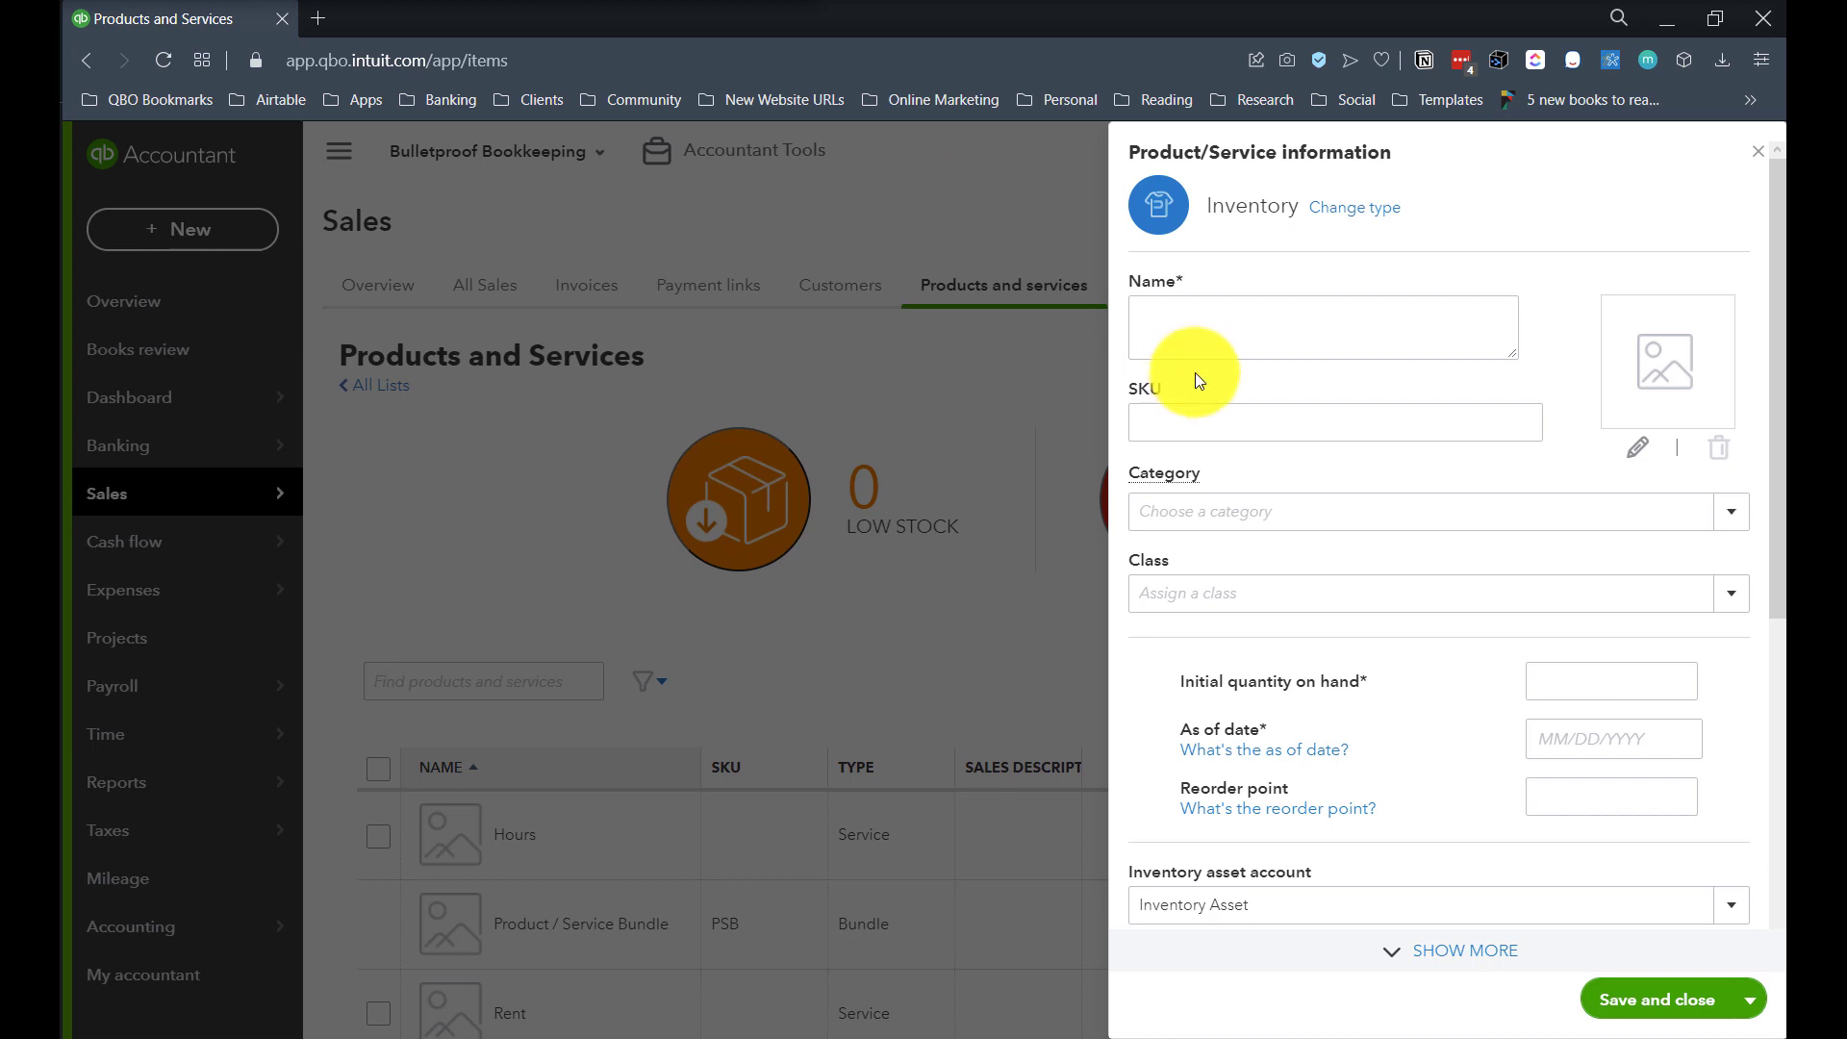
left_click(1175, 321)
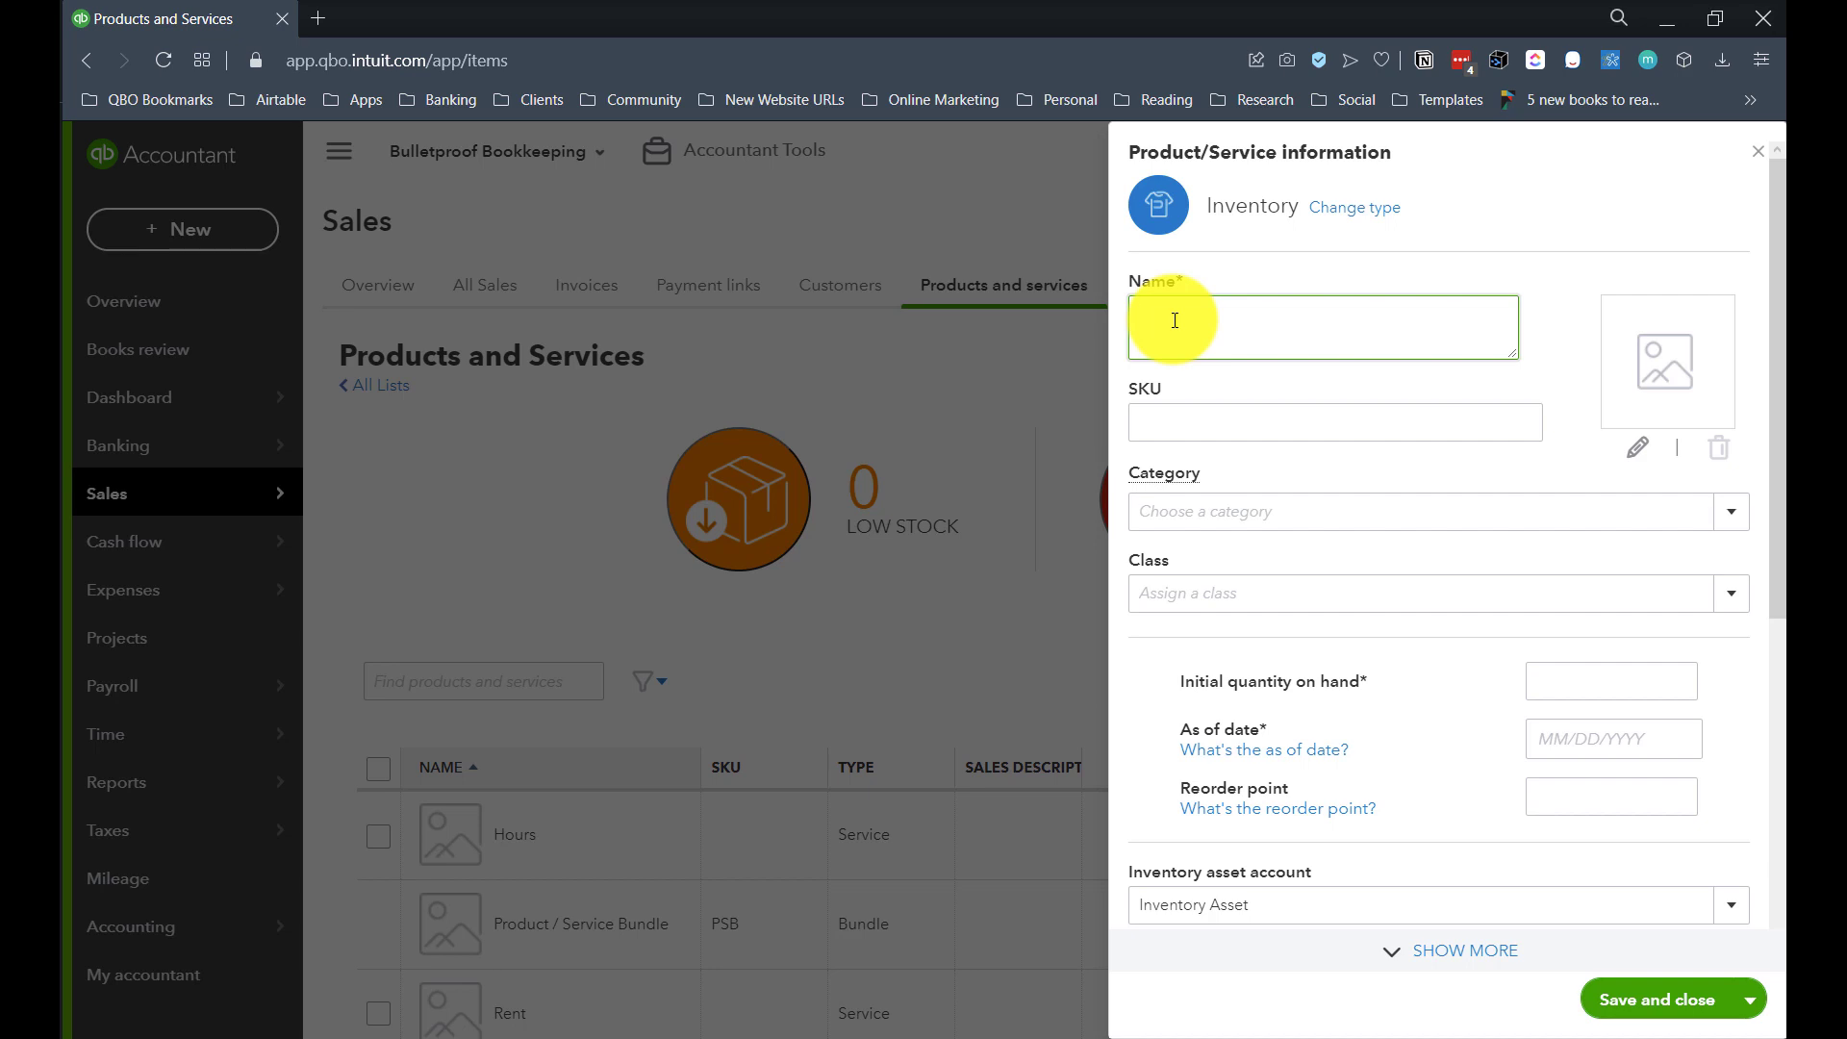
type("Socks with Holes")
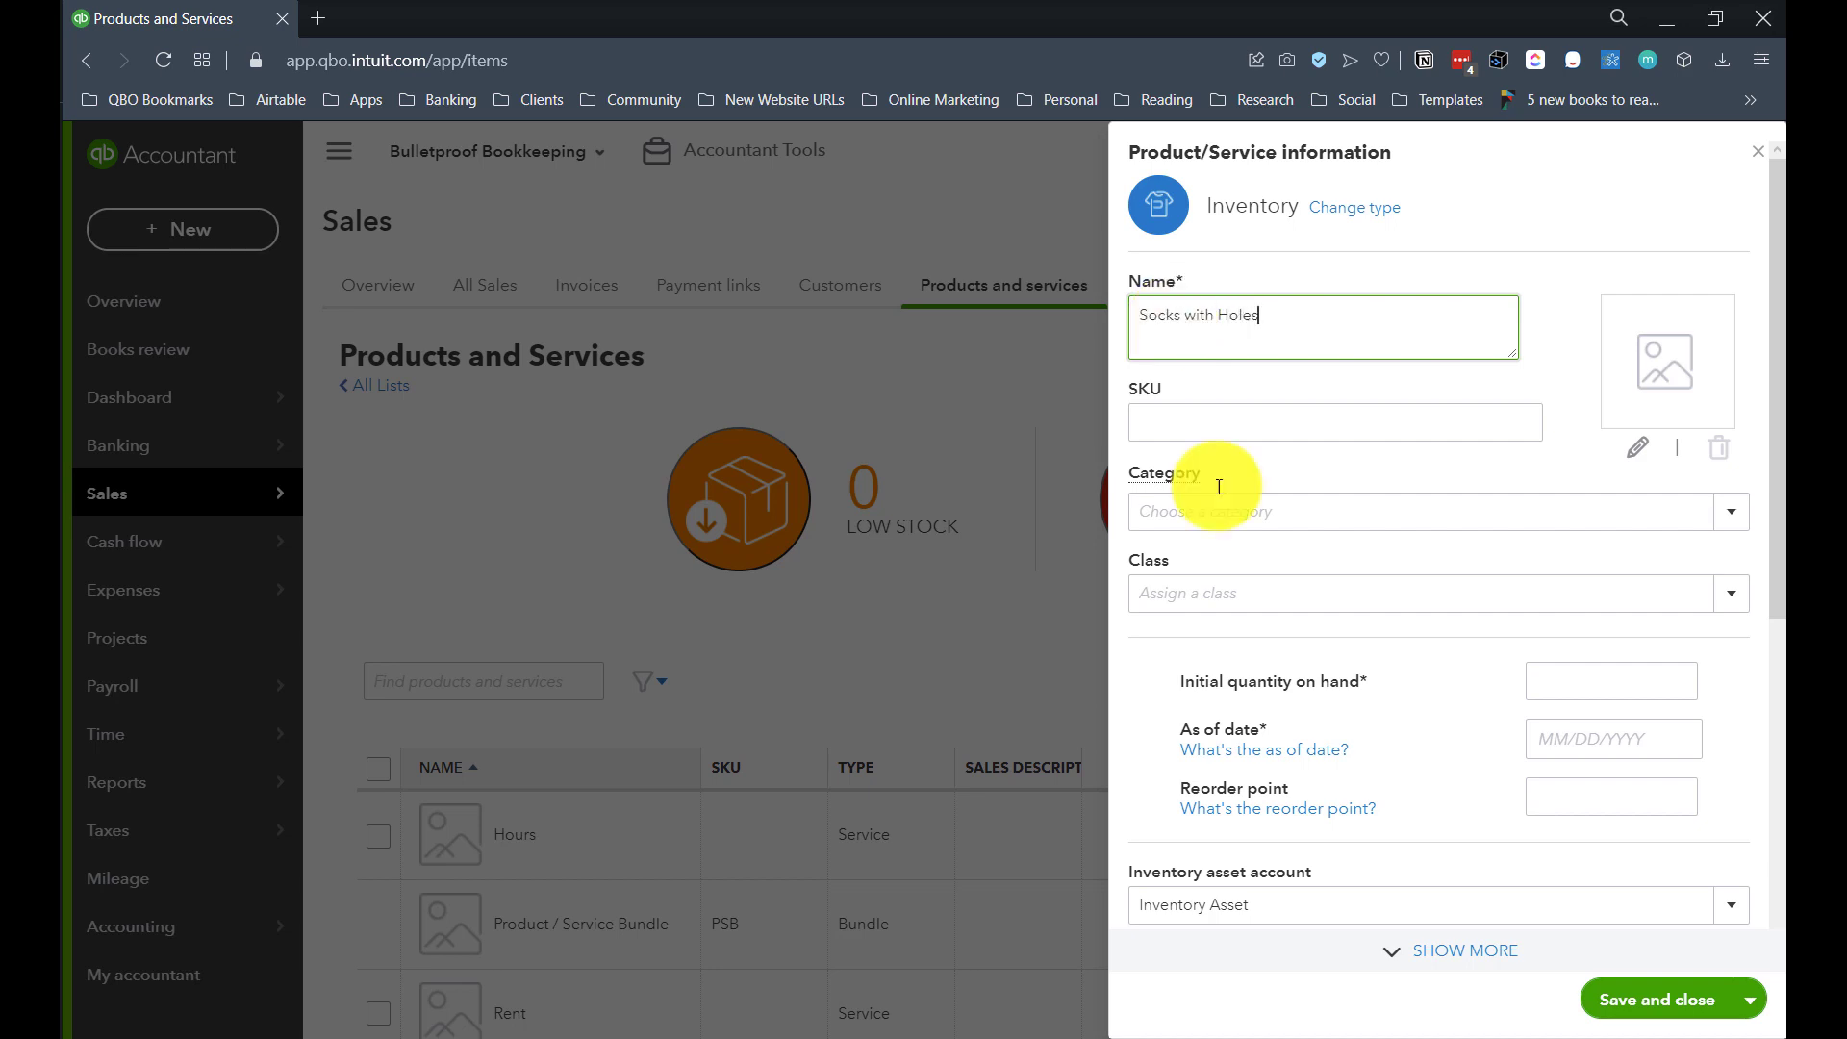
left_click(1170, 427)
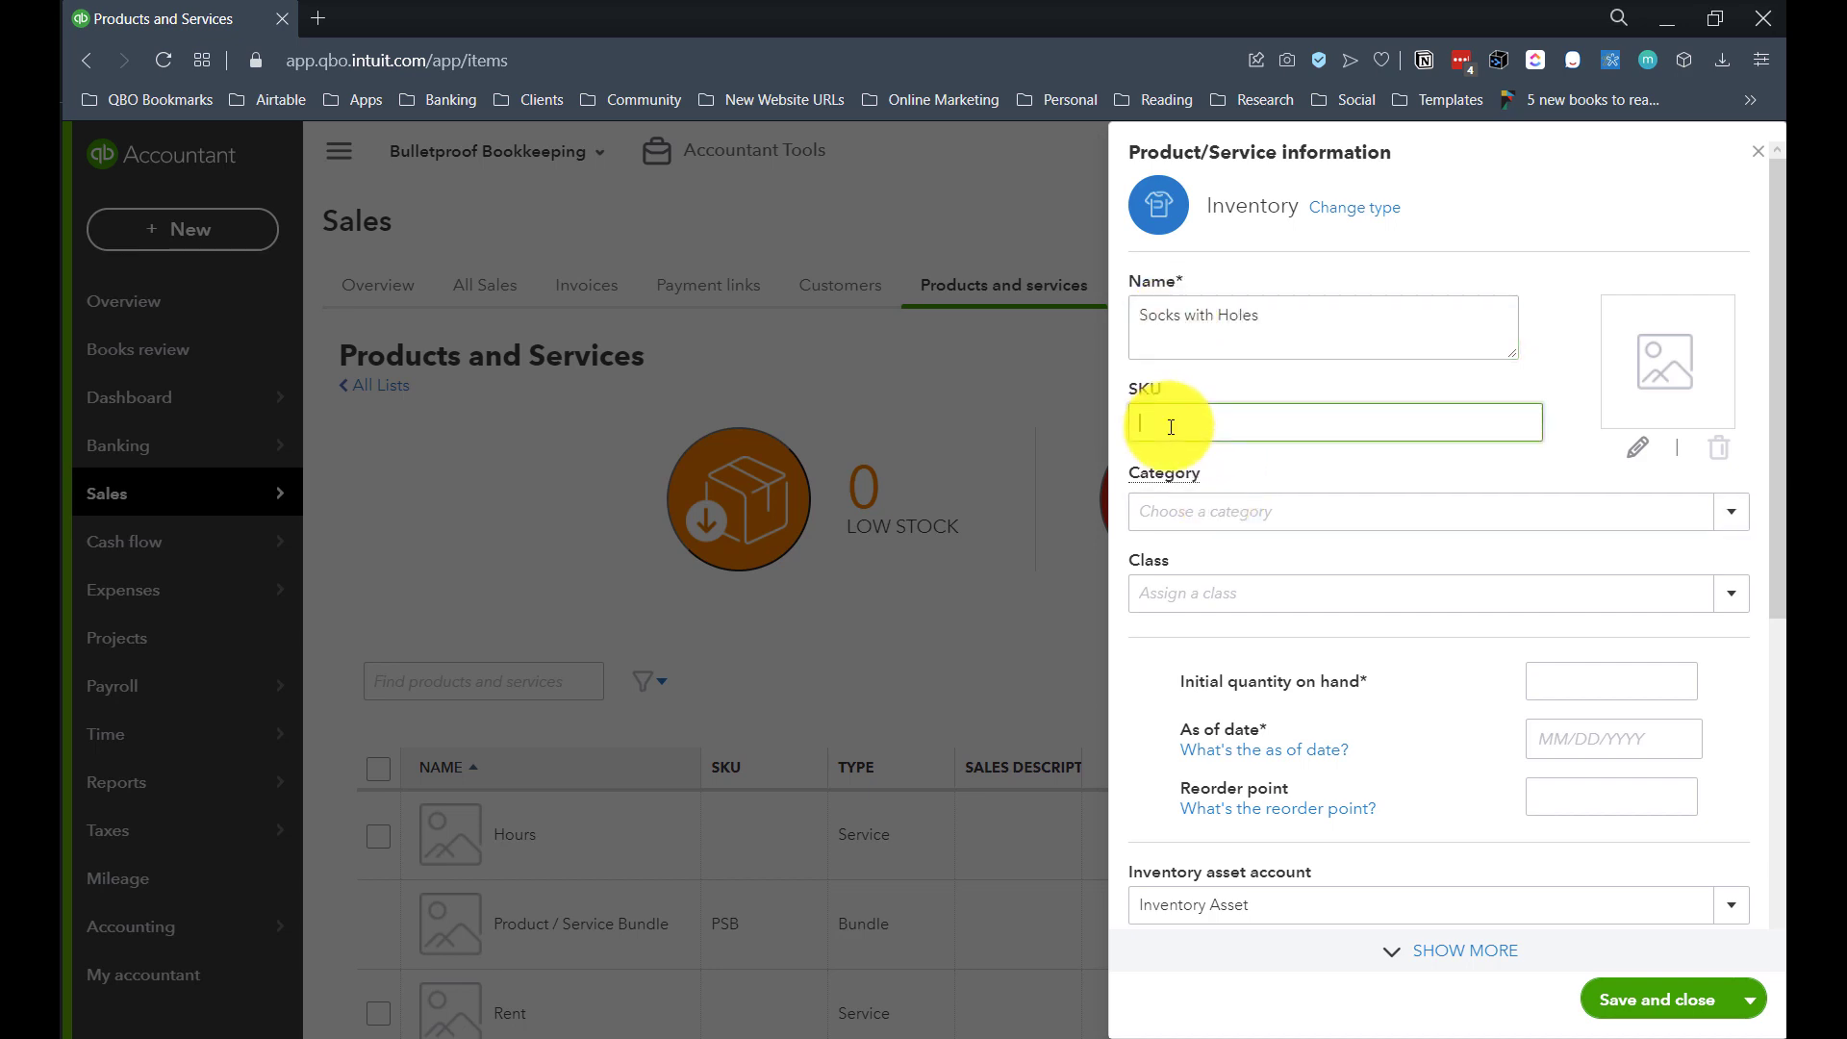
type("SWH")
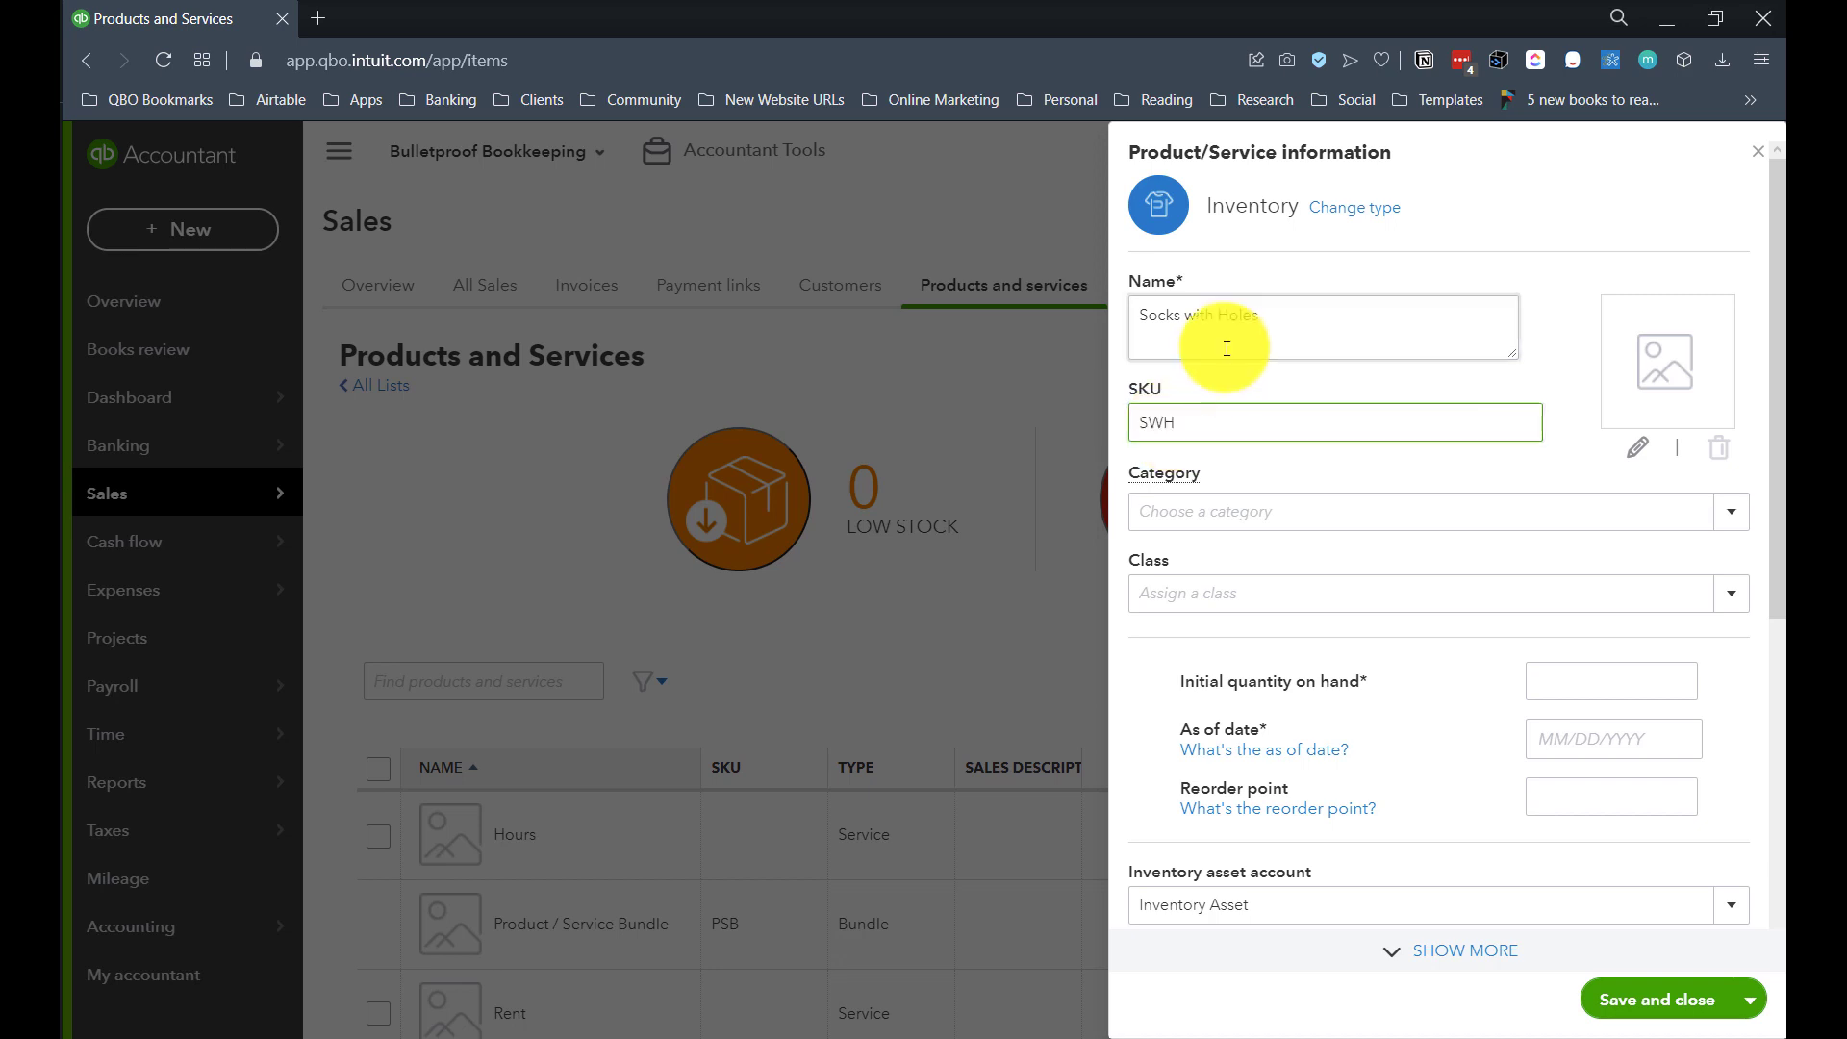
left_click(1193, 315)
left_click(1190, 314)
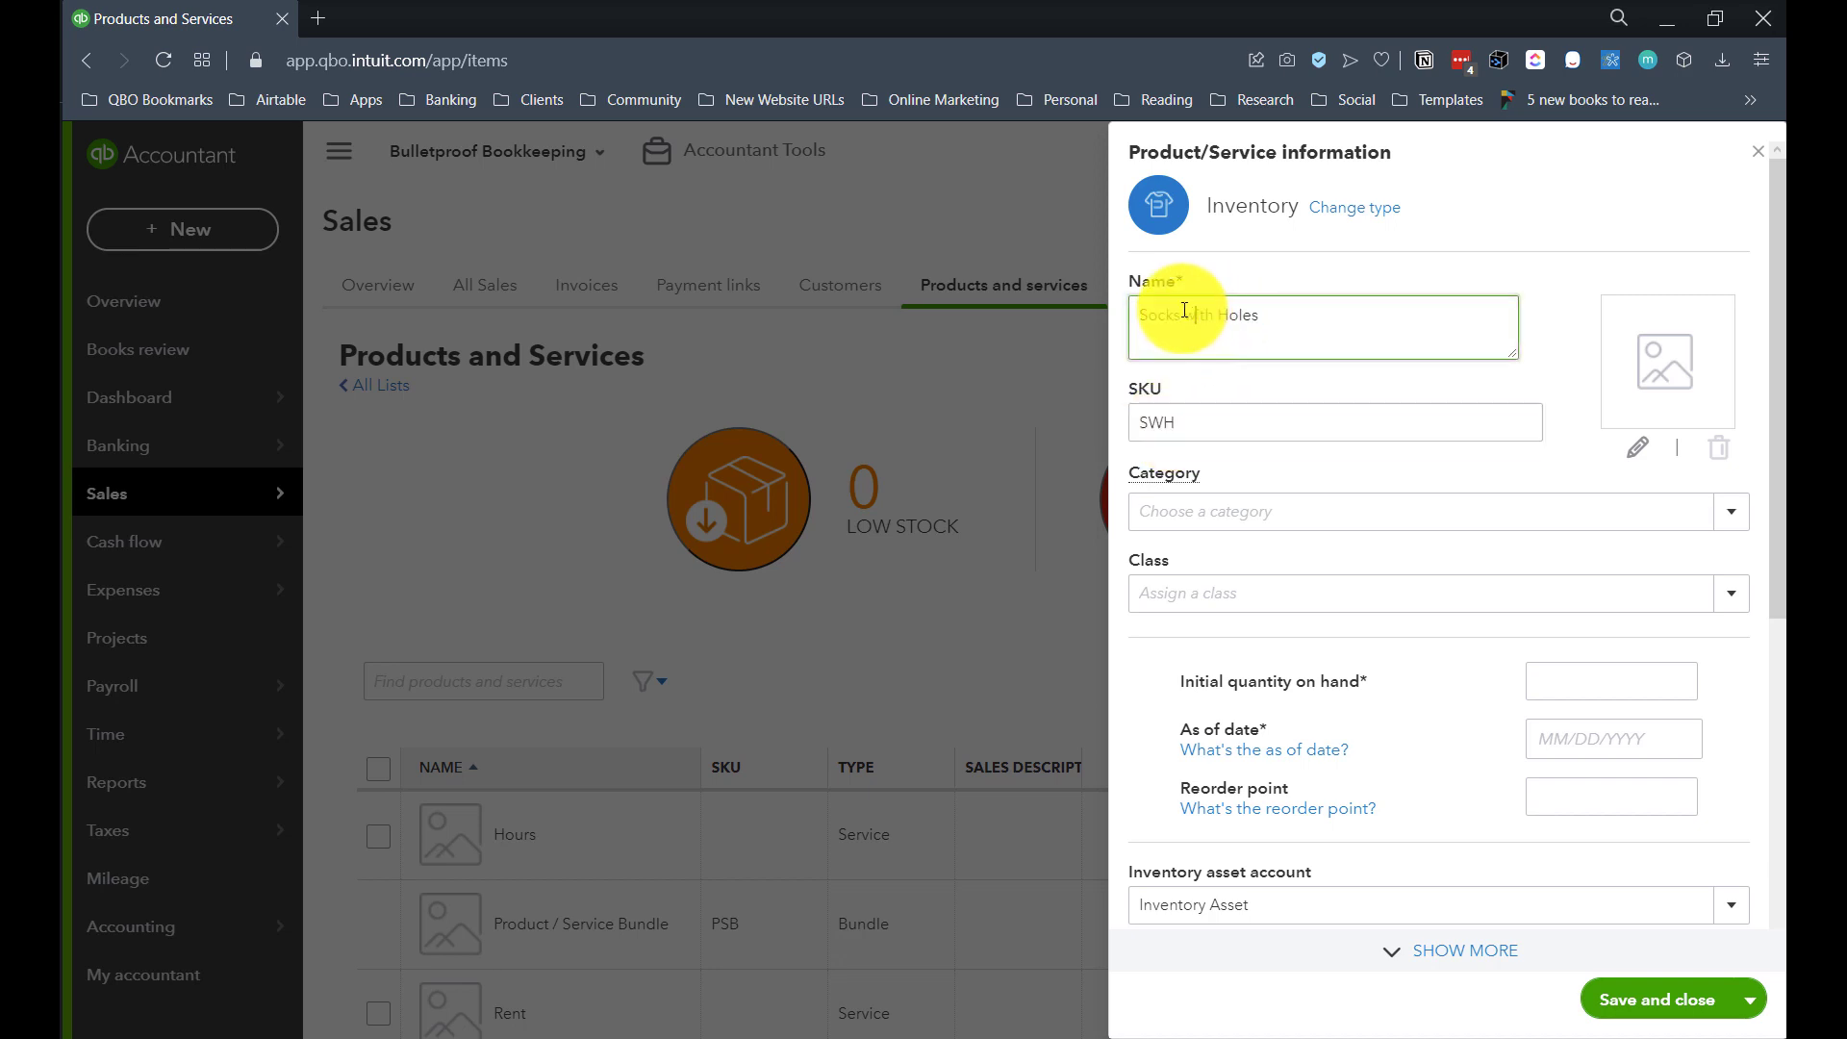
left_click(1284, 320)
left_click(1189, 419)
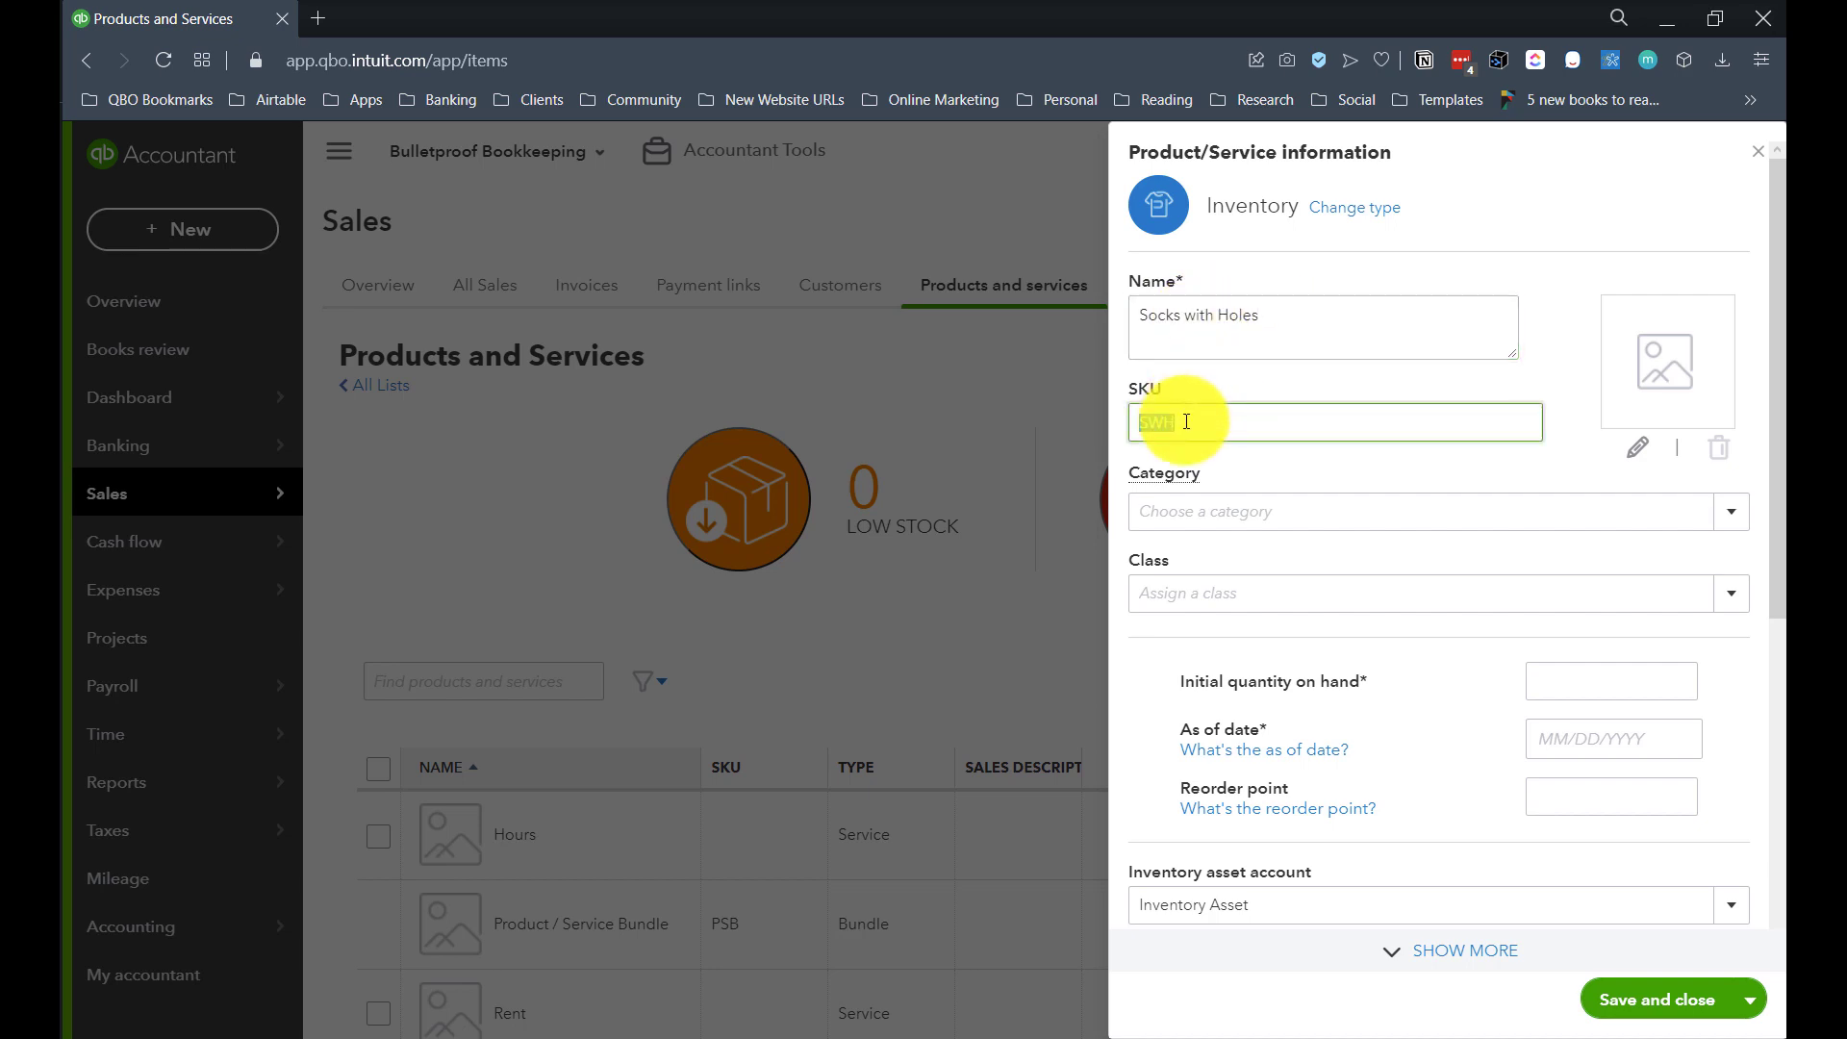
left_click(1189, 421)
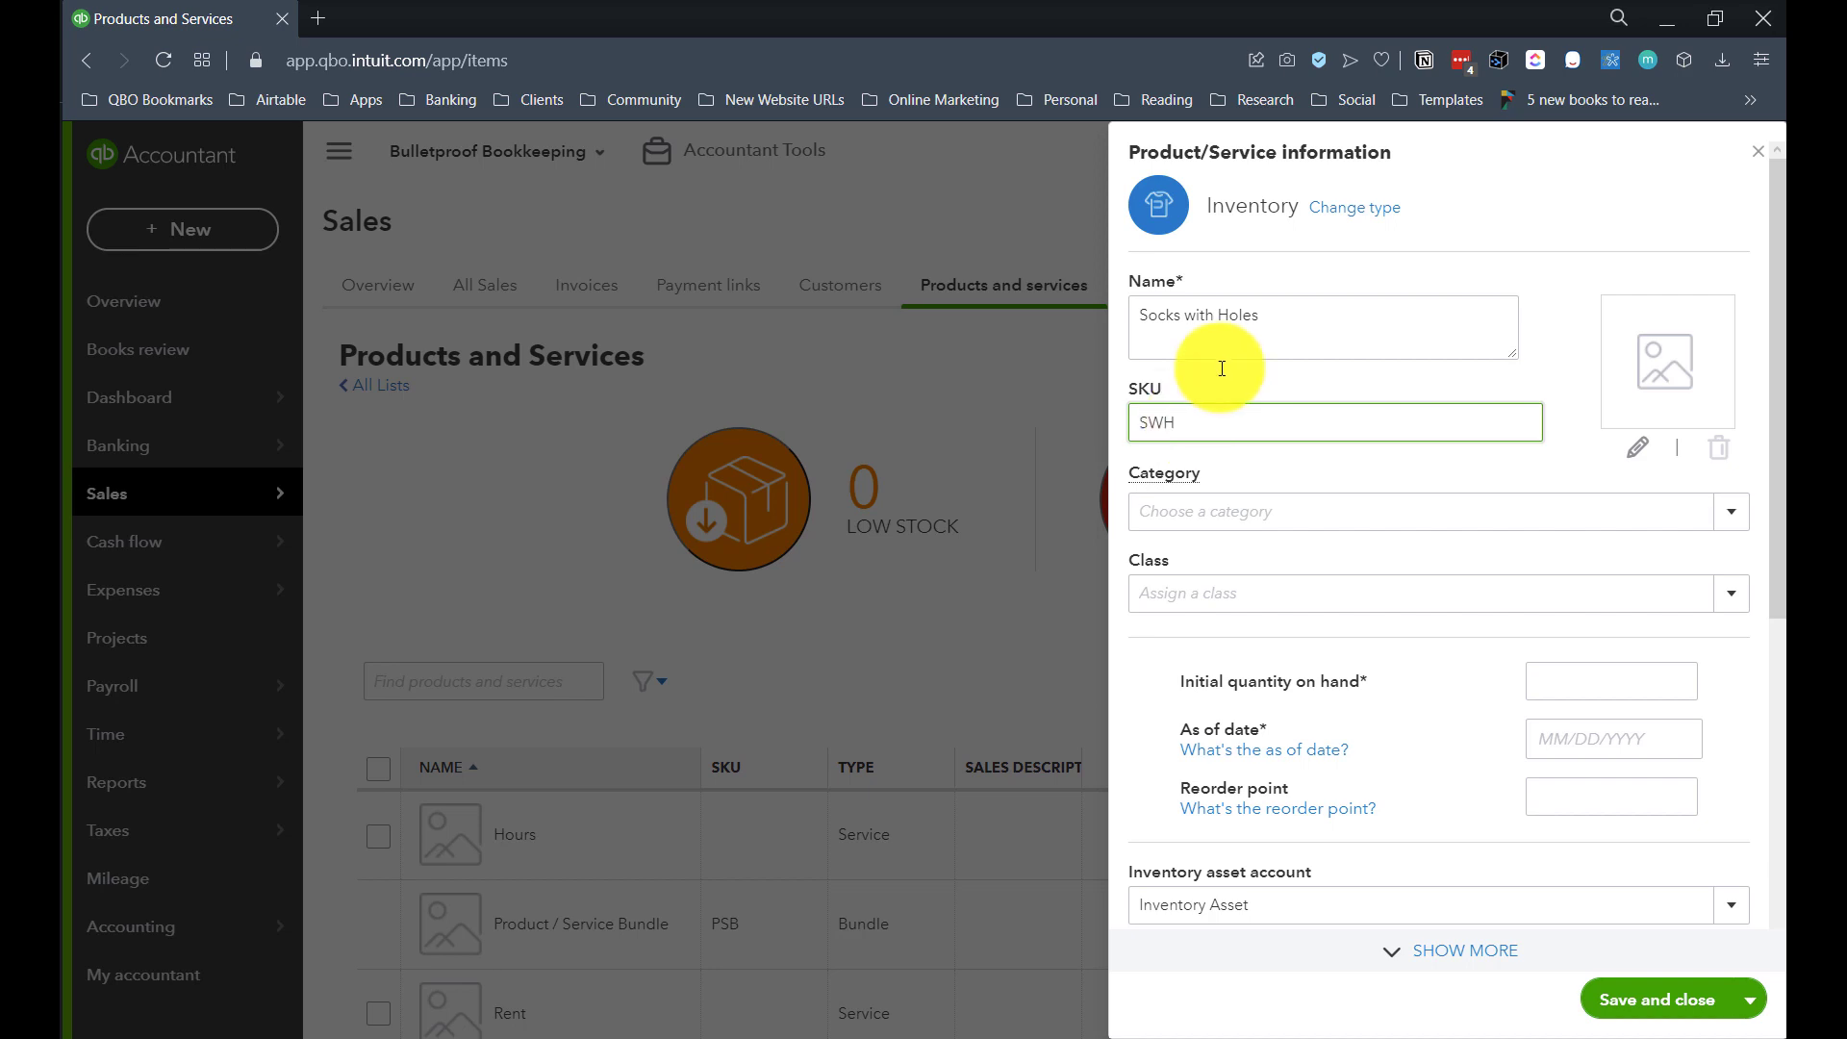
triple_click(1328, 324)
triple_click(1294, 420)
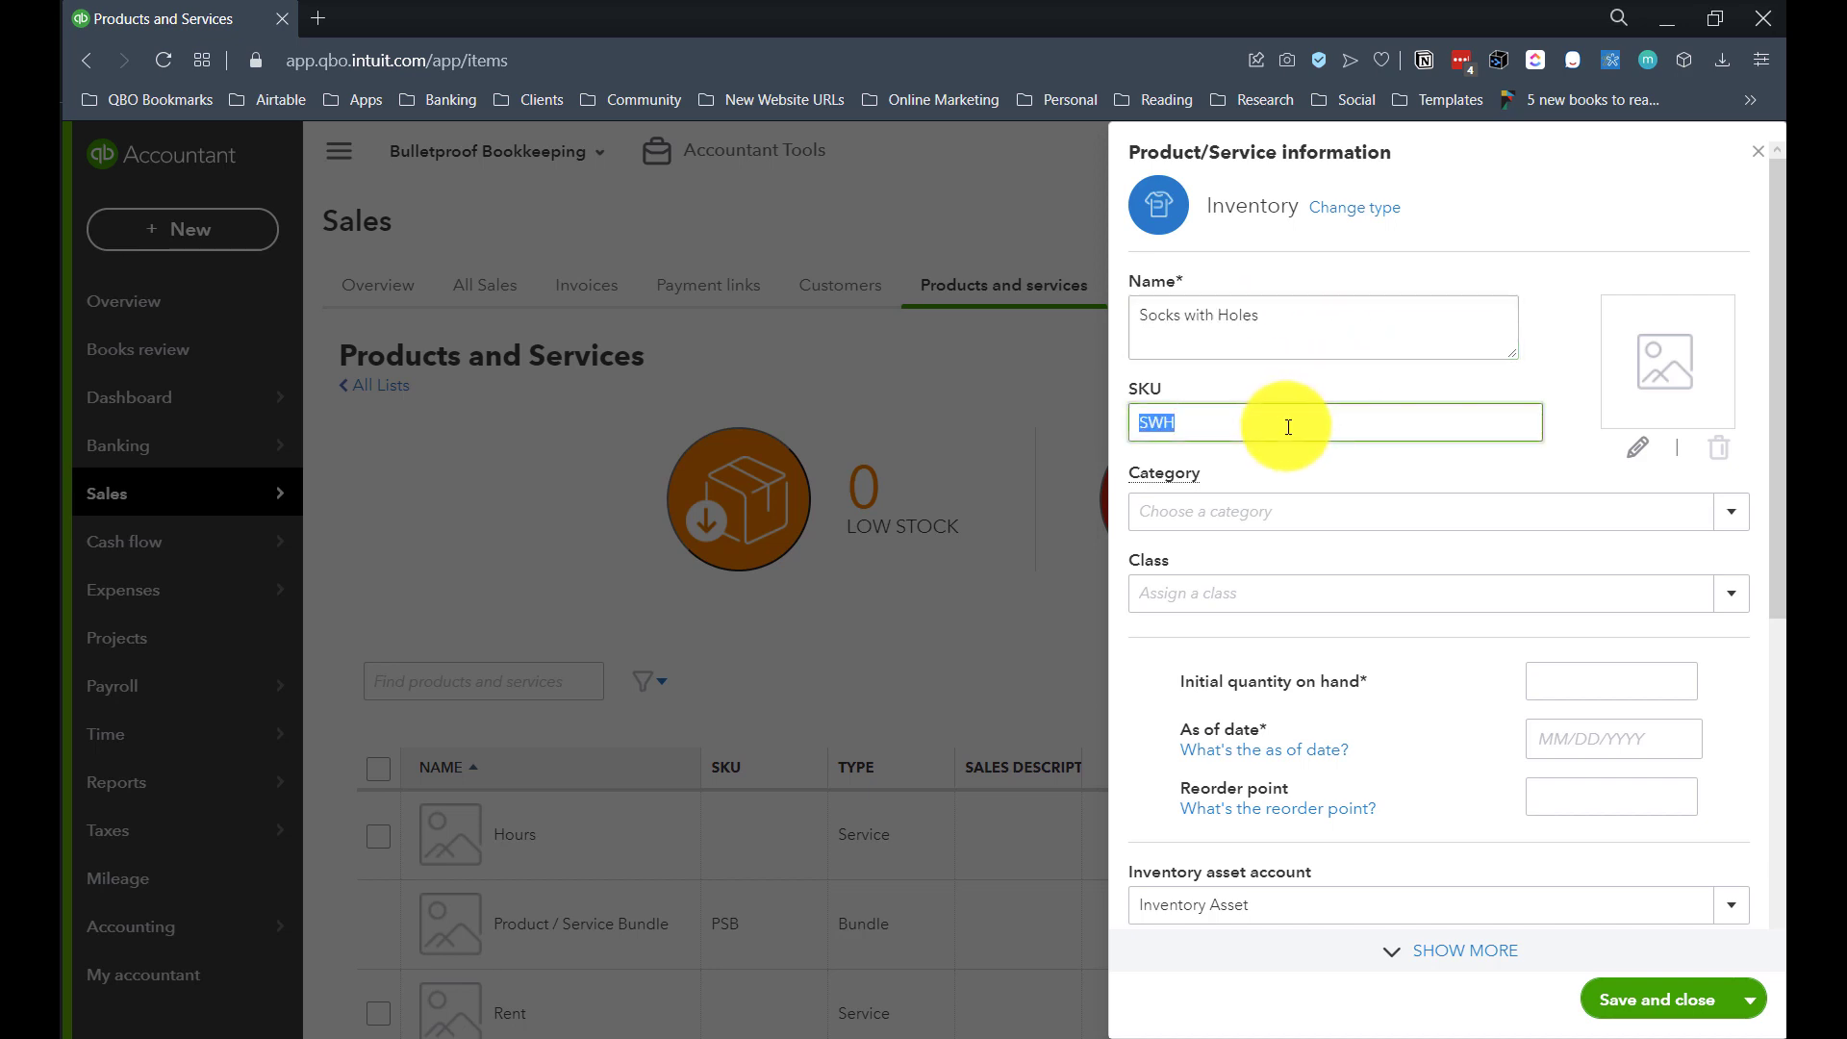
left_click(1286, 426)
scroll(1289, 424, "down", 1)
left_click(1232, 390)
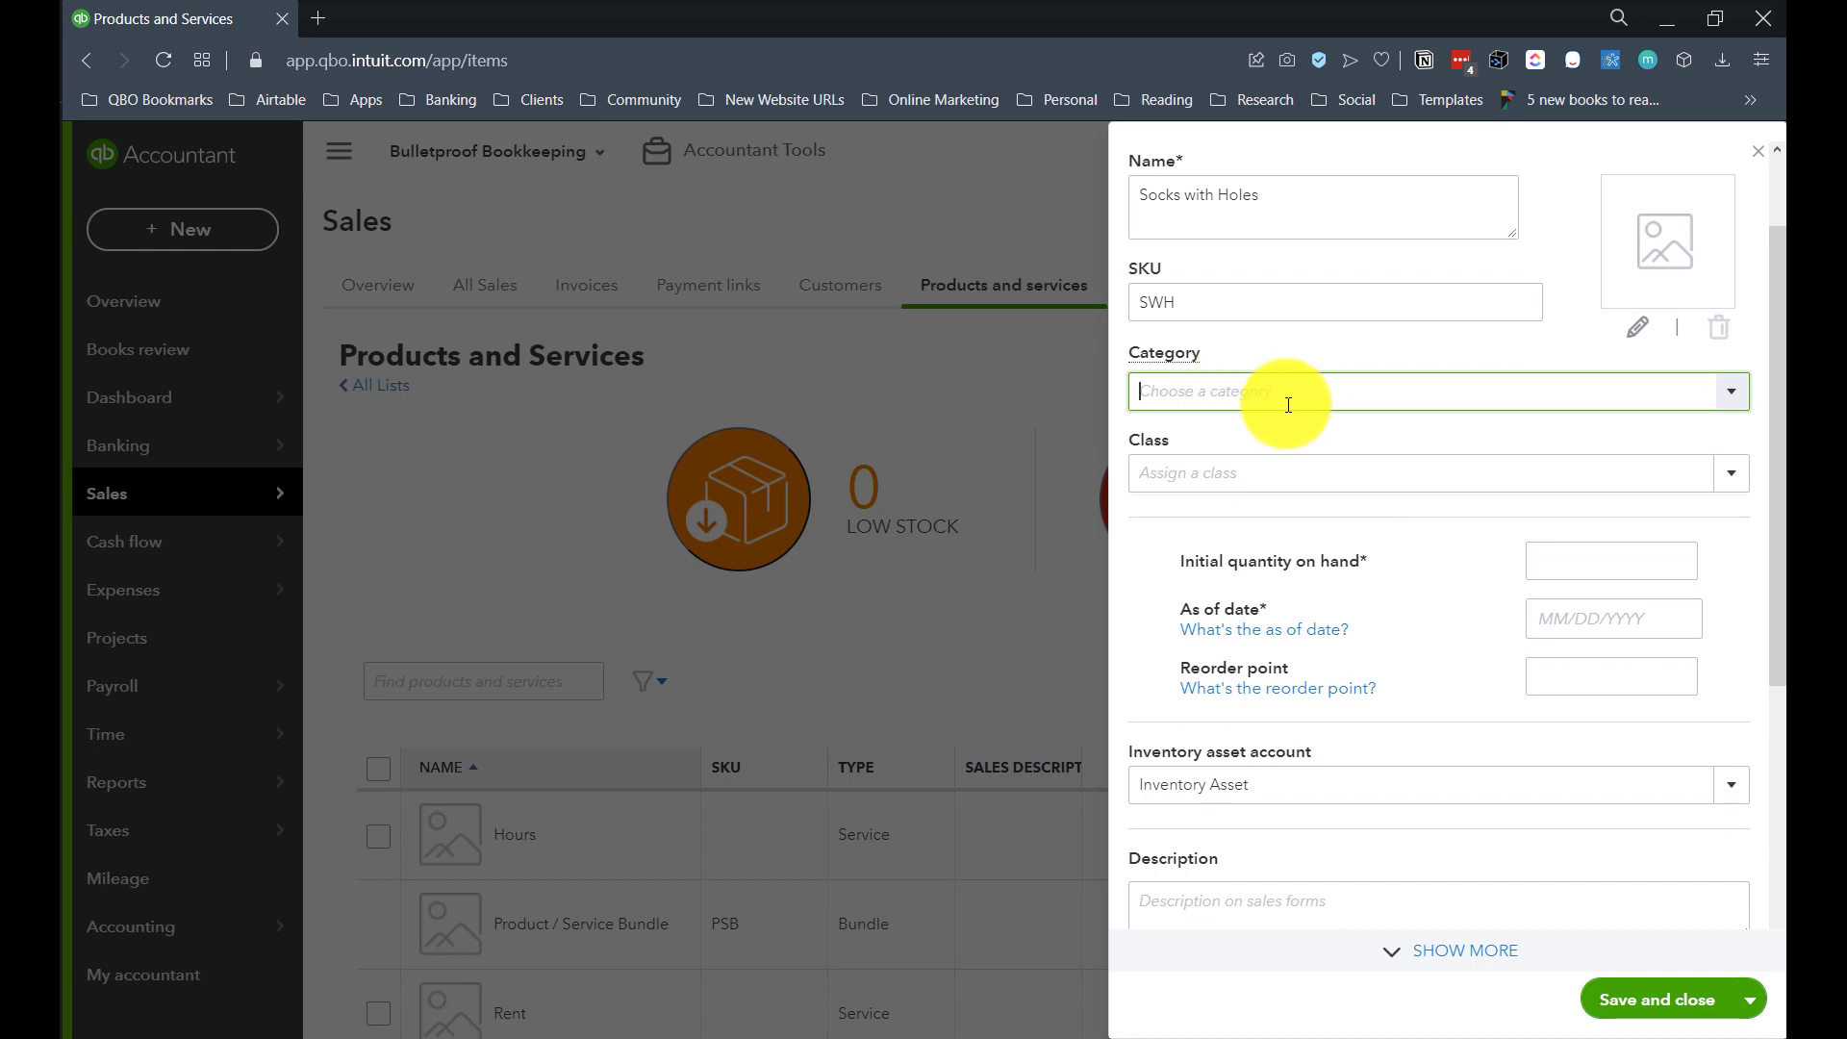
left_click(1250, 484)
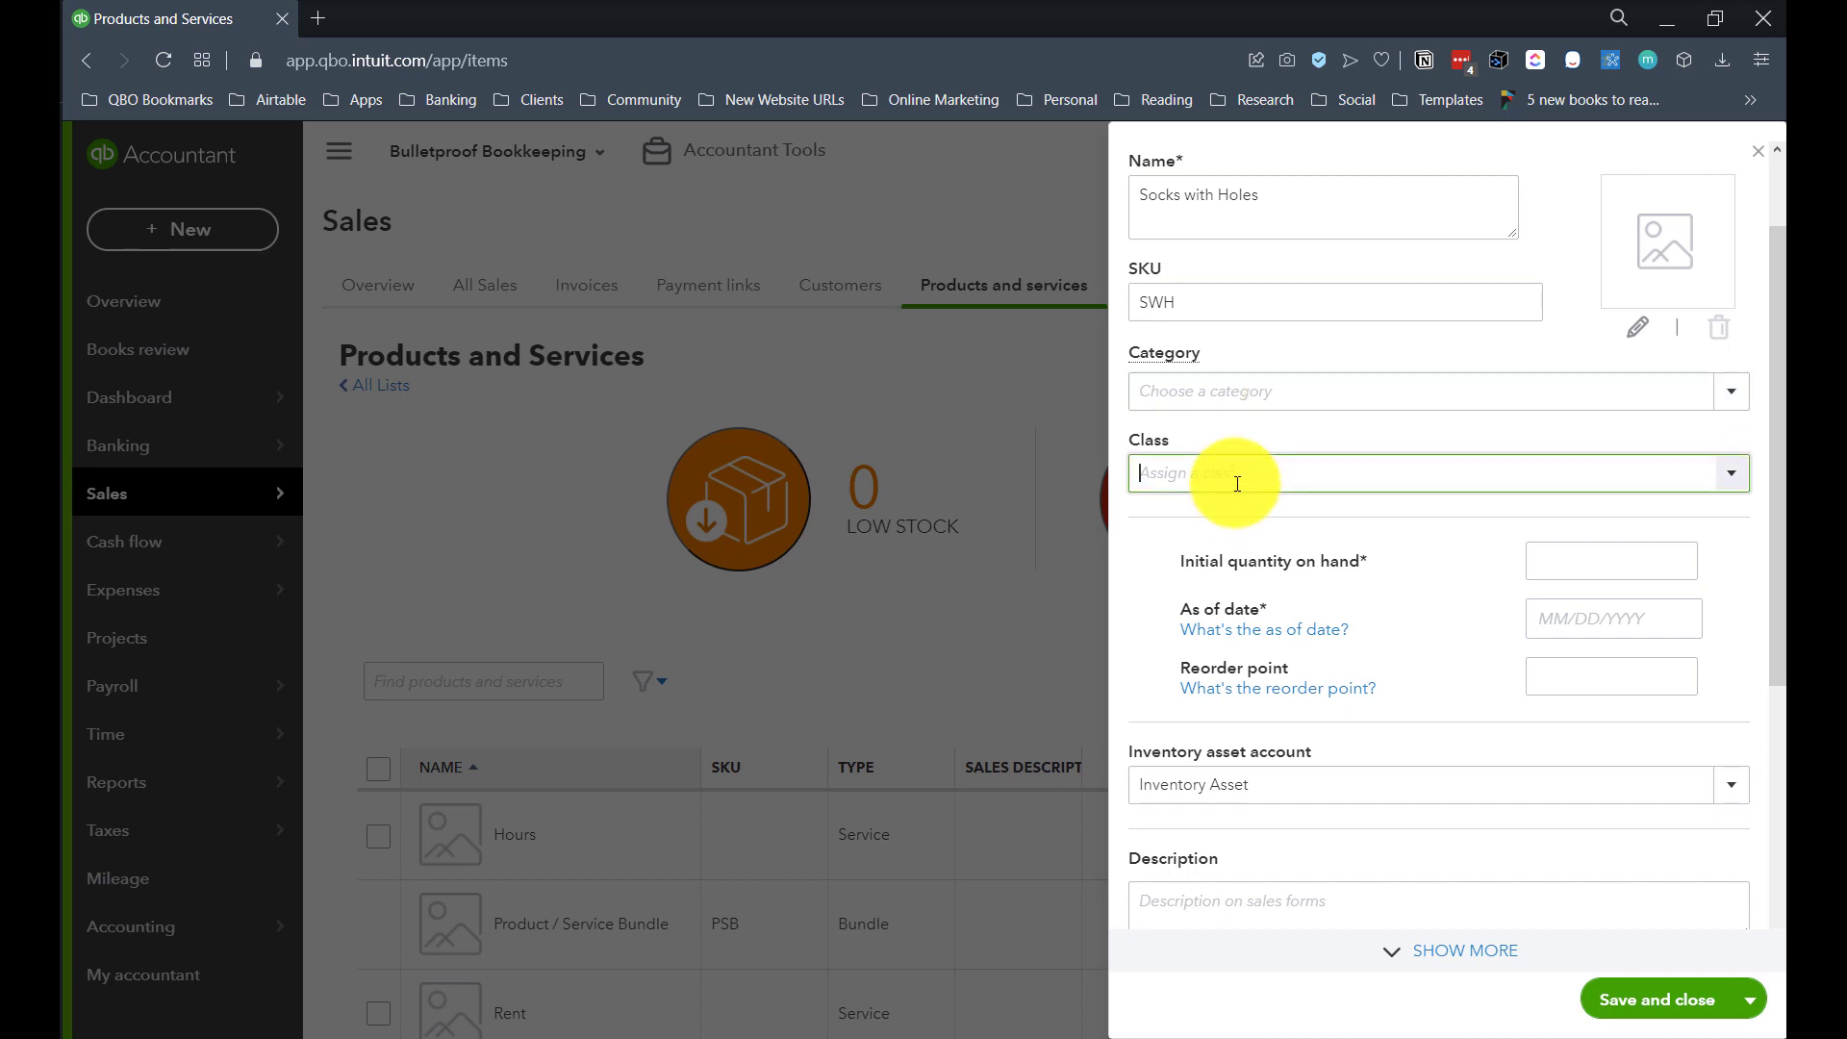
Set the new item's initial quantity on hand to 0
scroll(1215, 497, "down", 2)
left_click(1544, 321)
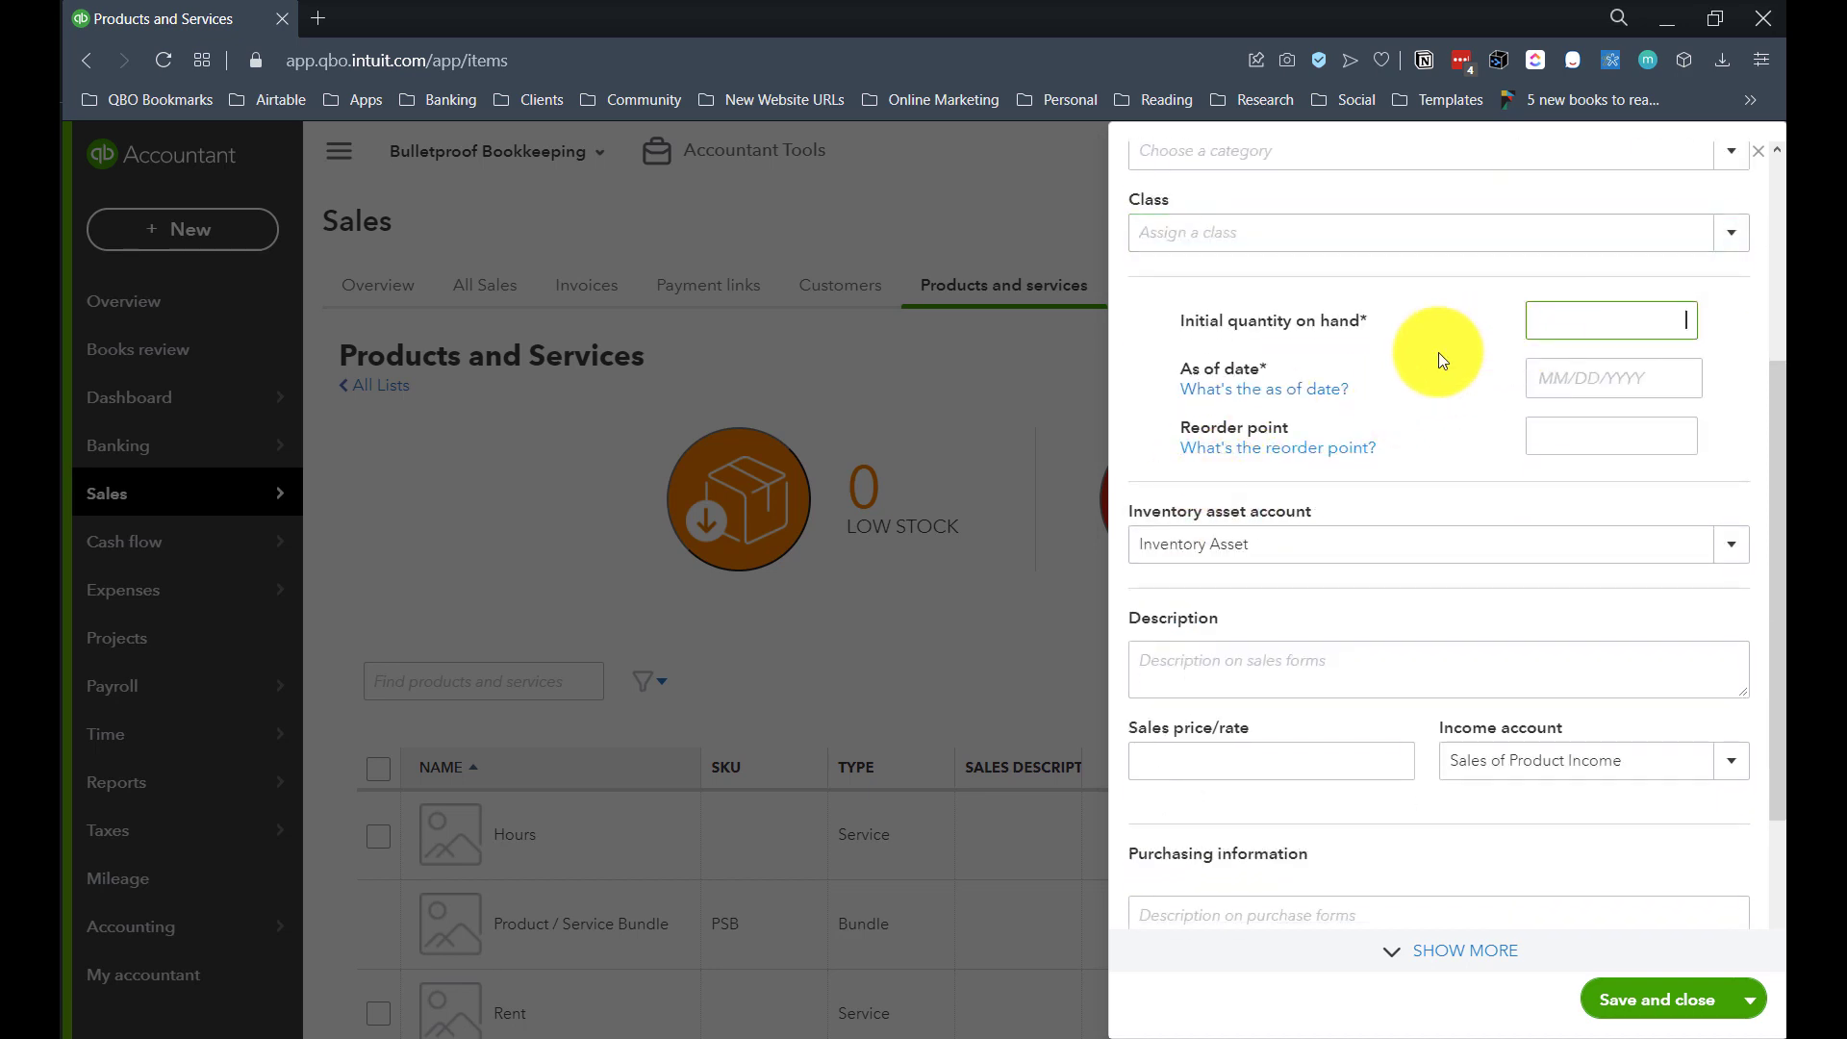
type("0")
key("Tab")
key("Tab")
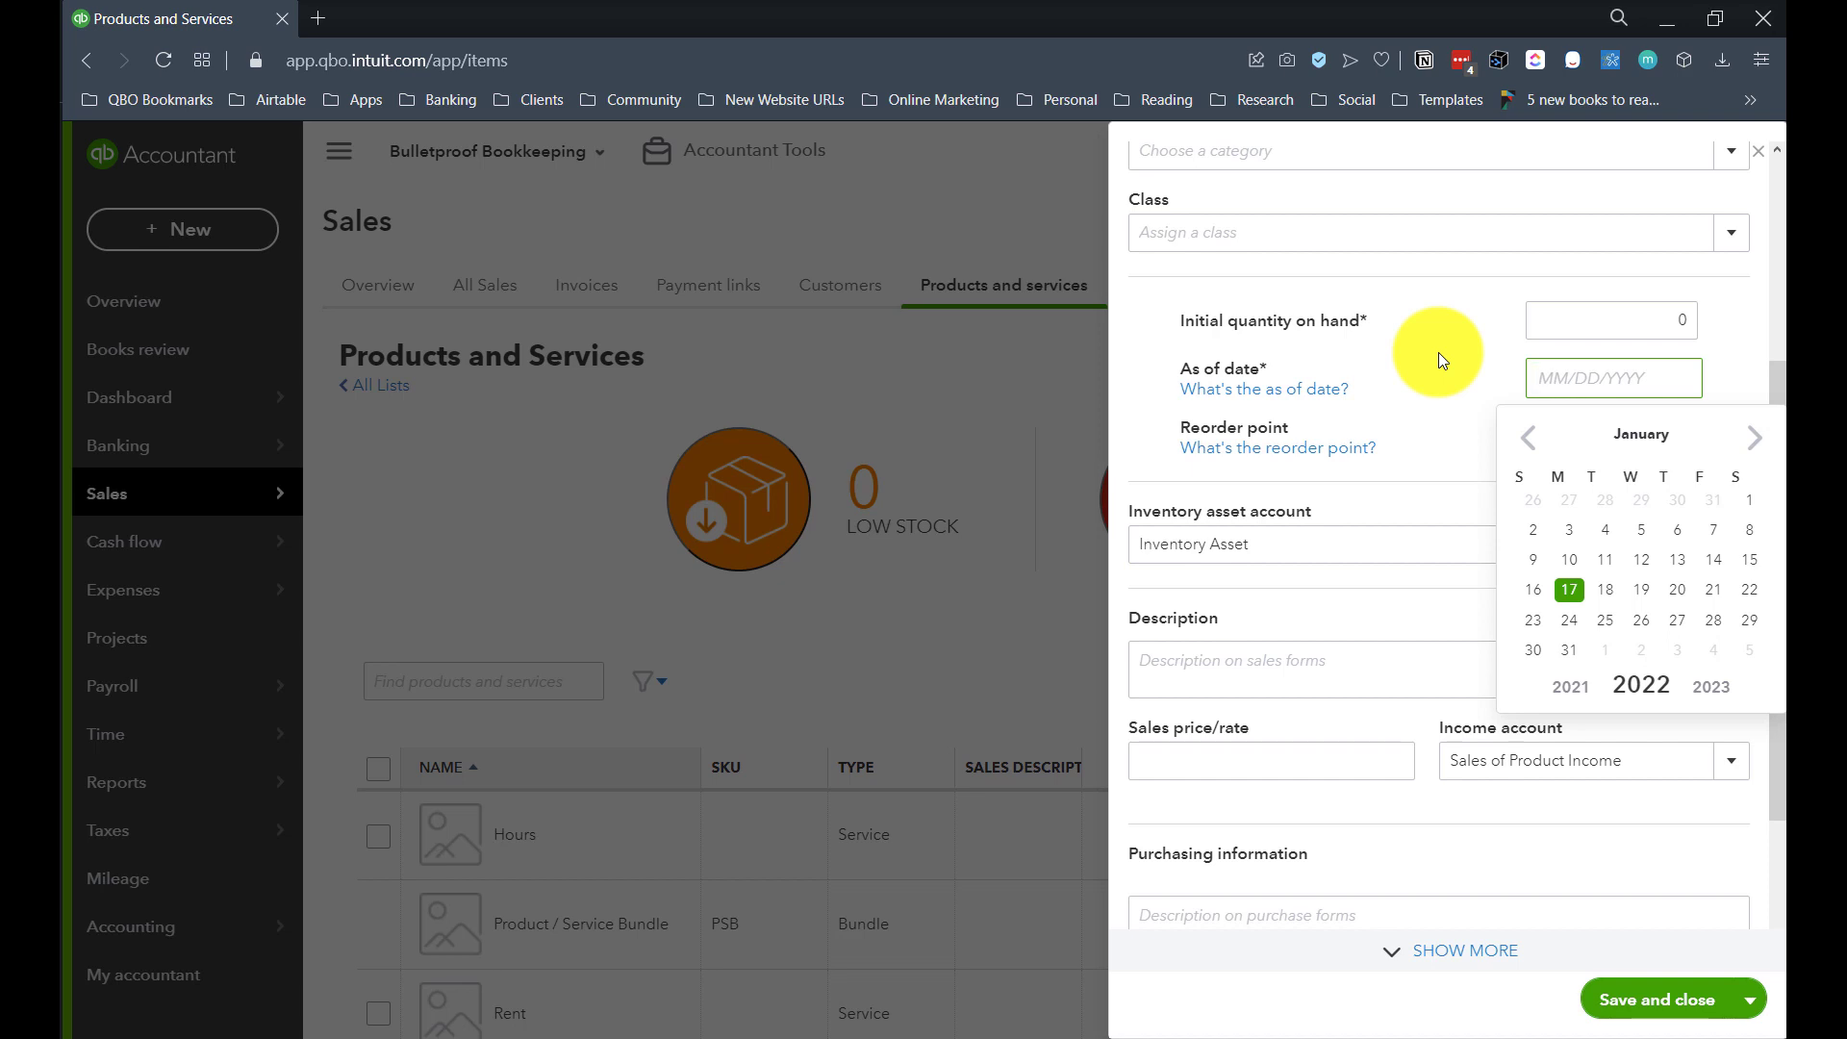
left_click(1632, 331)
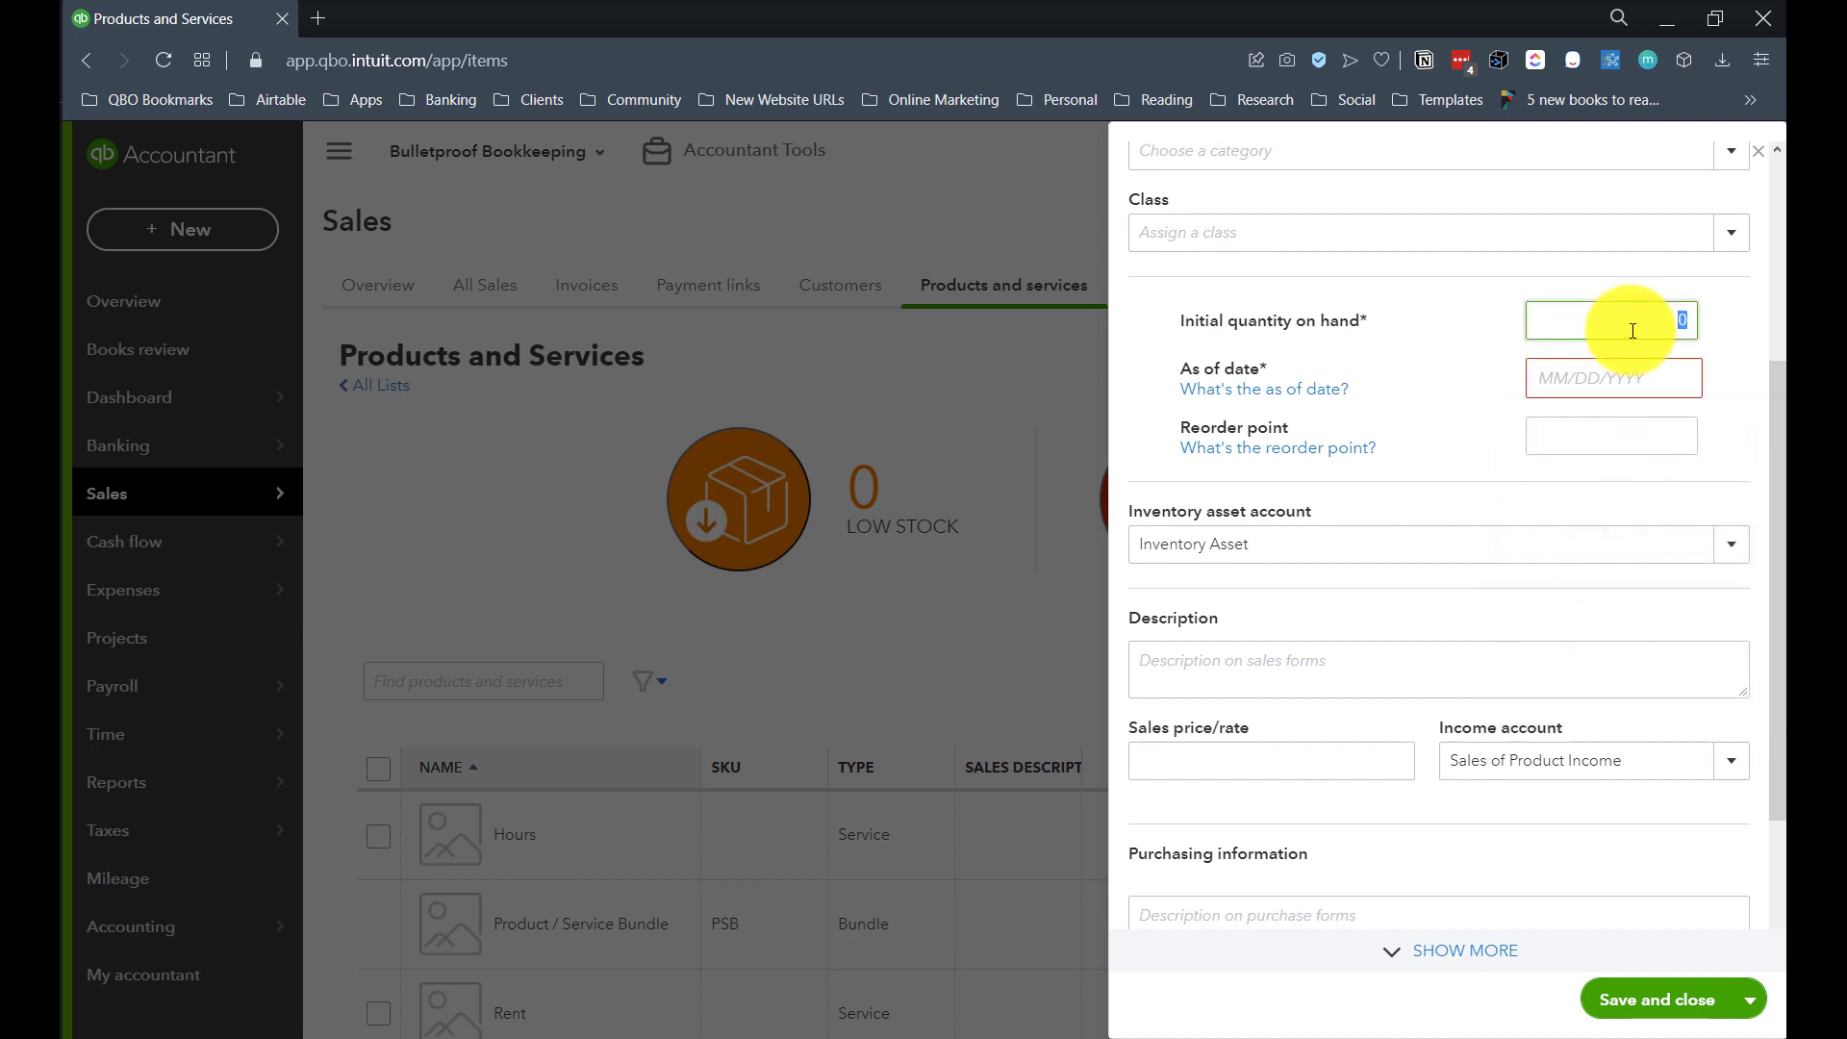
Set the as-of date for the item's starting quantity to 01/01/2020
left_click(1636, 379)
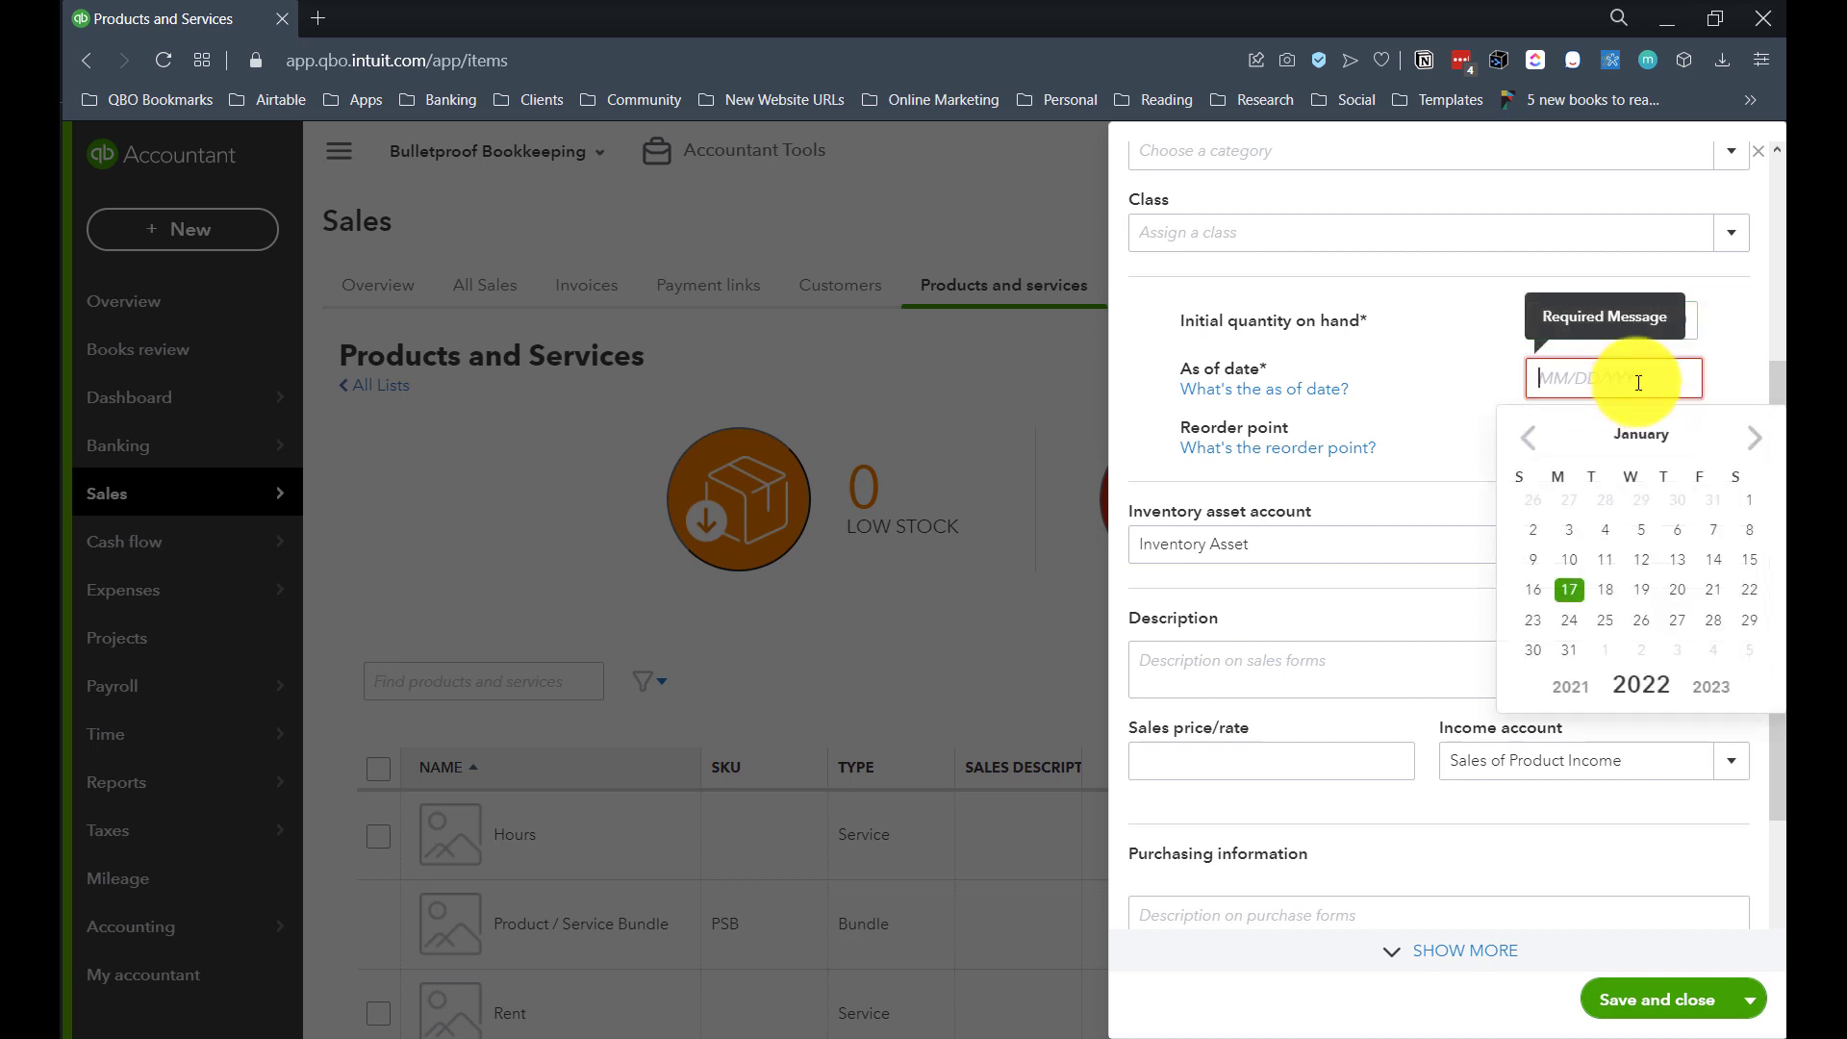
left_click(1570, 686)
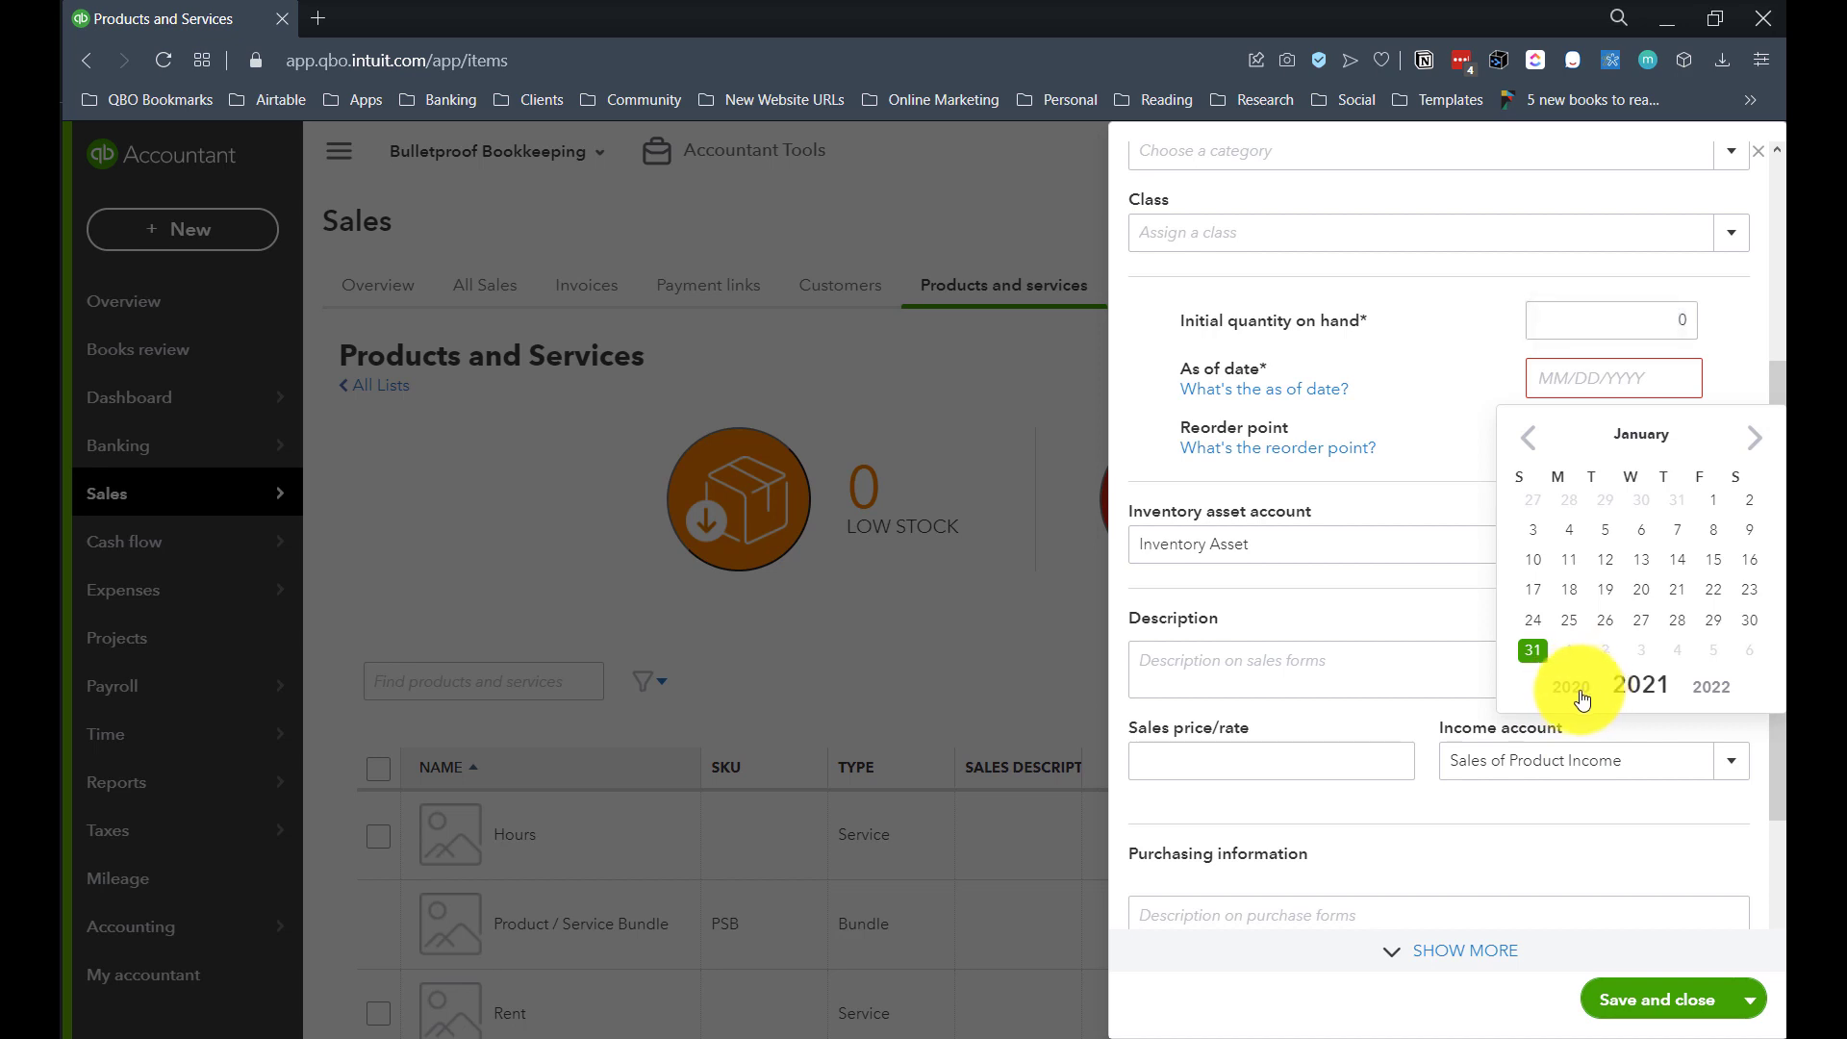
left_click(1576, 689)
left_click(1643, 508)
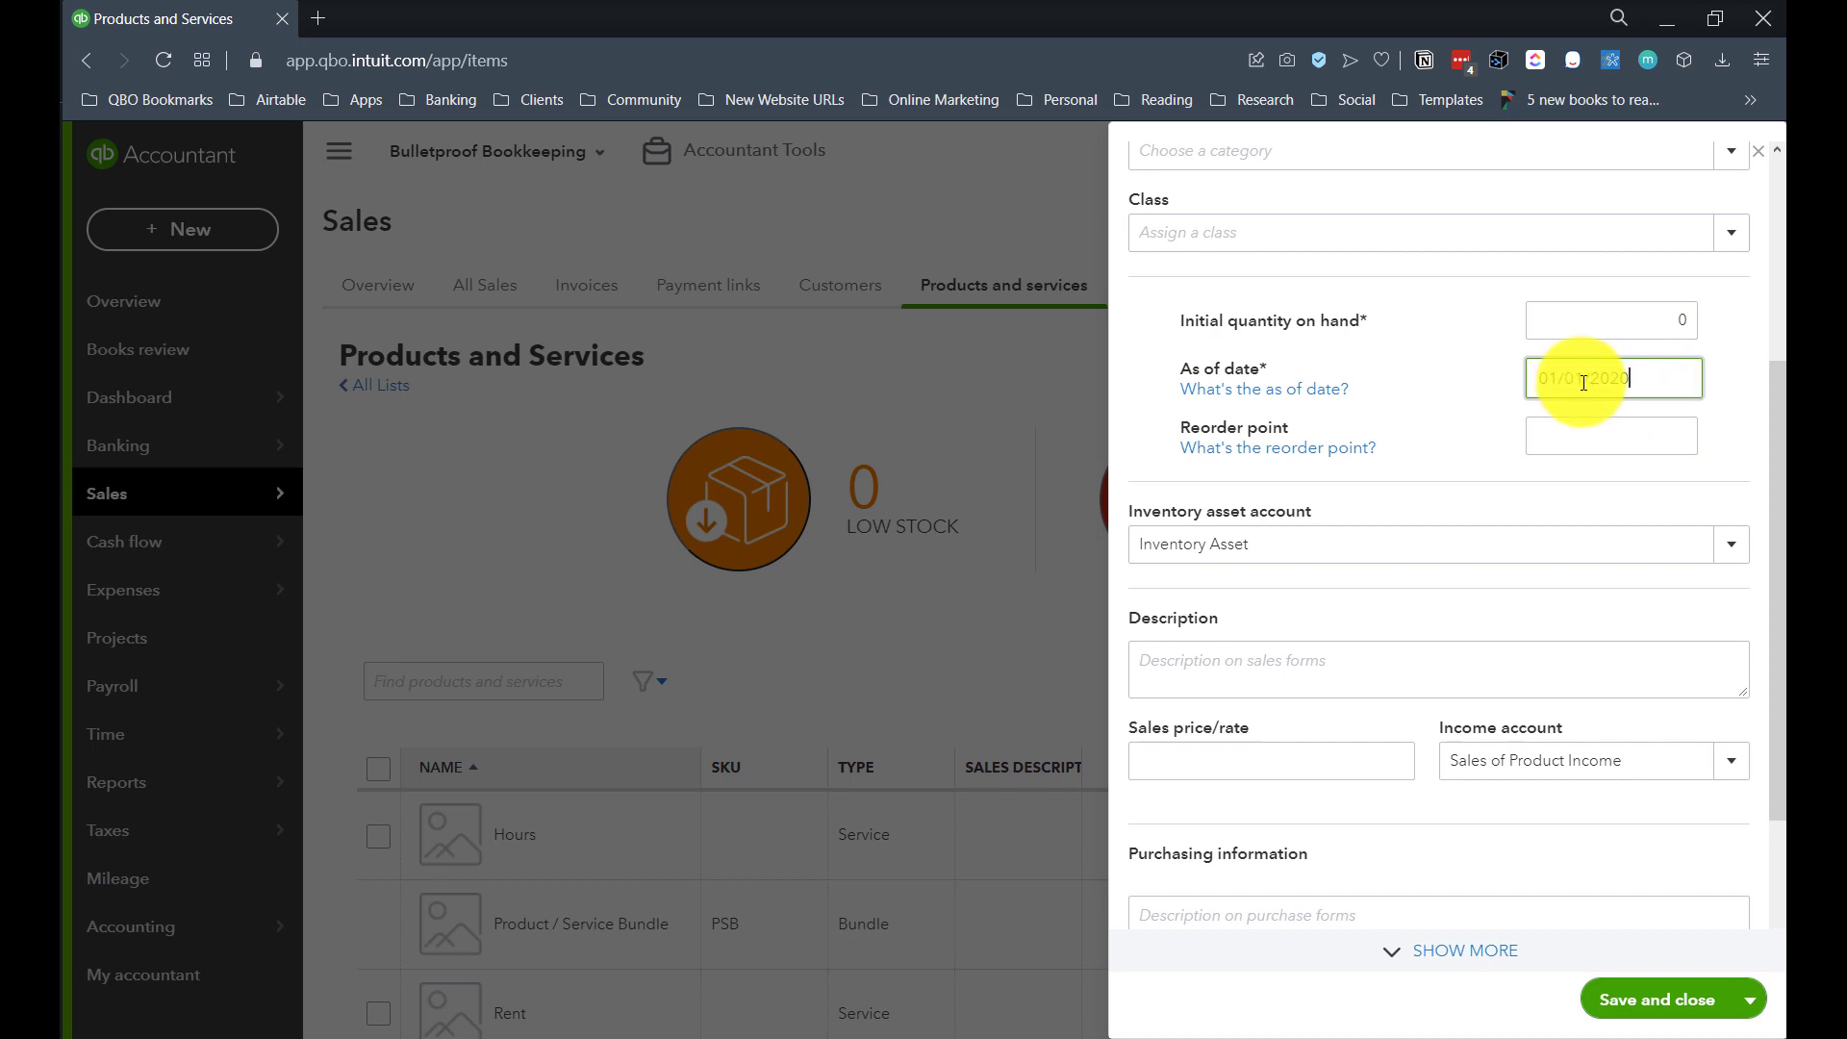
left_click_drag(1642, 379, 1430, 384)
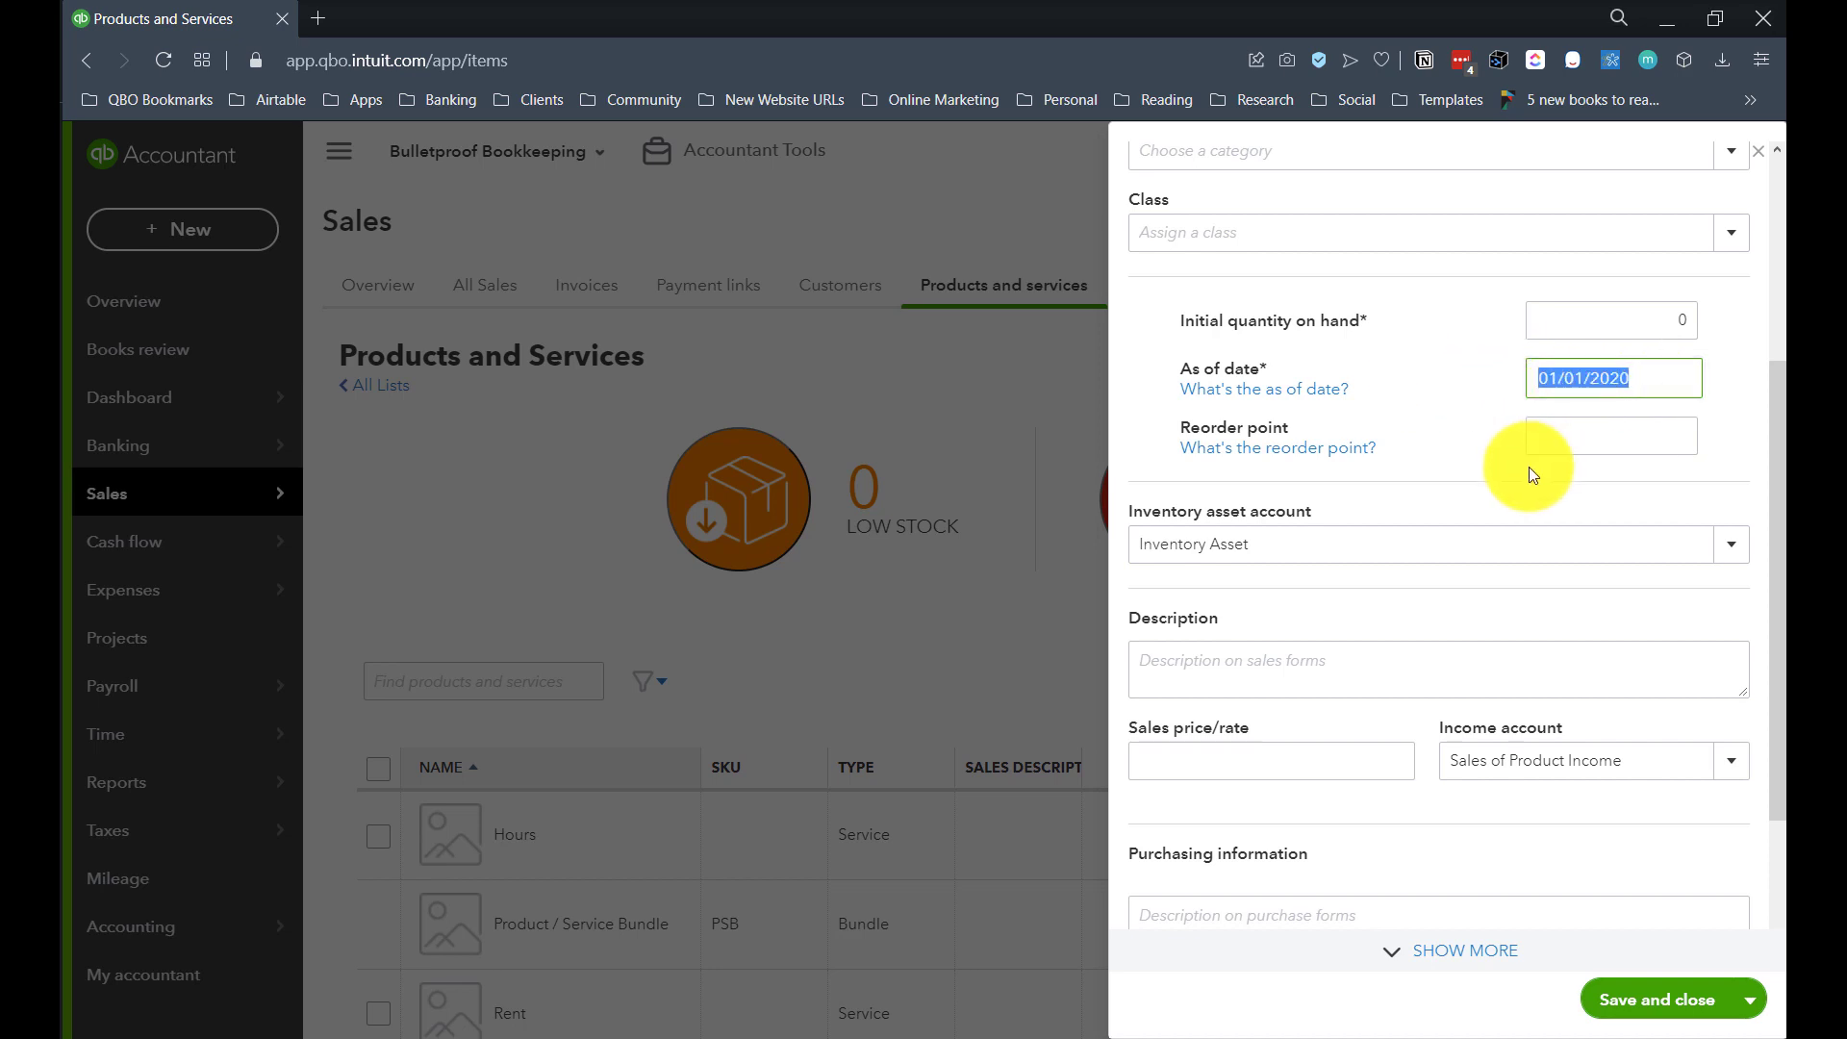
Review the inventory asset account and the income account assigned to the new item
scroll(1529, 467, "down", 3)
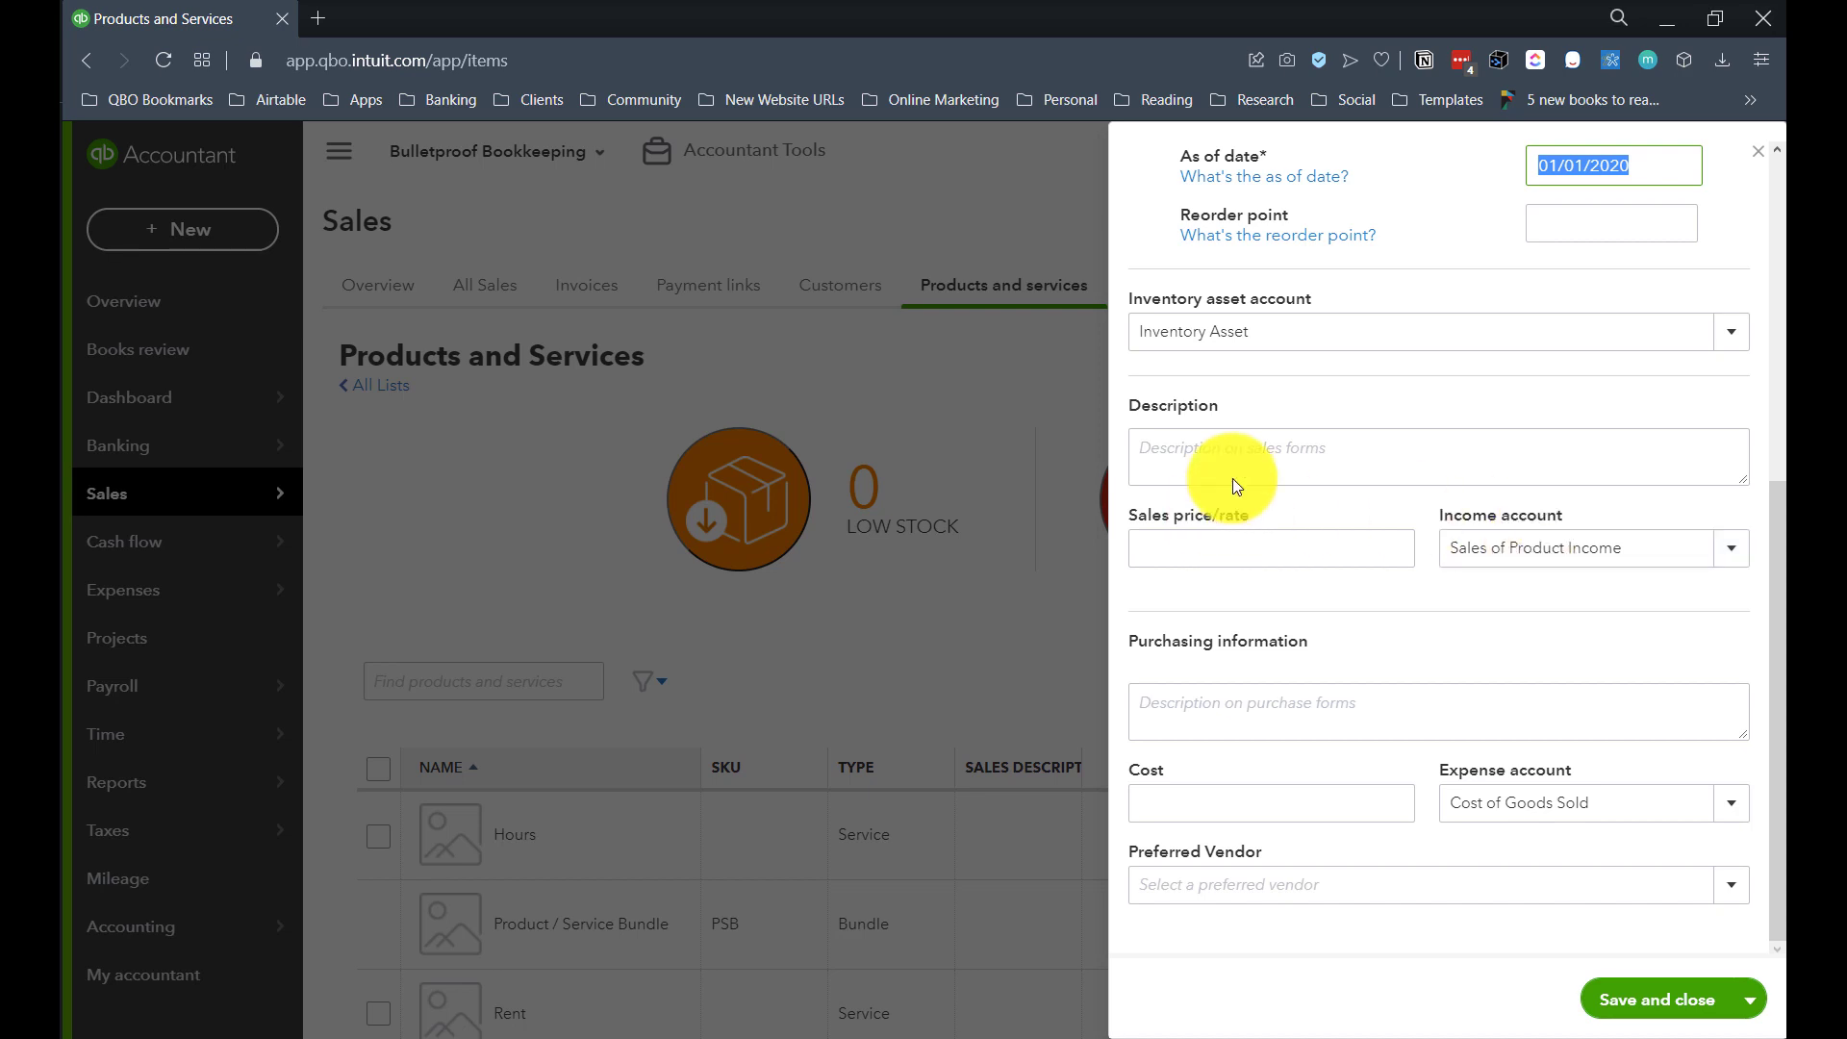
left_click(1293, 337)
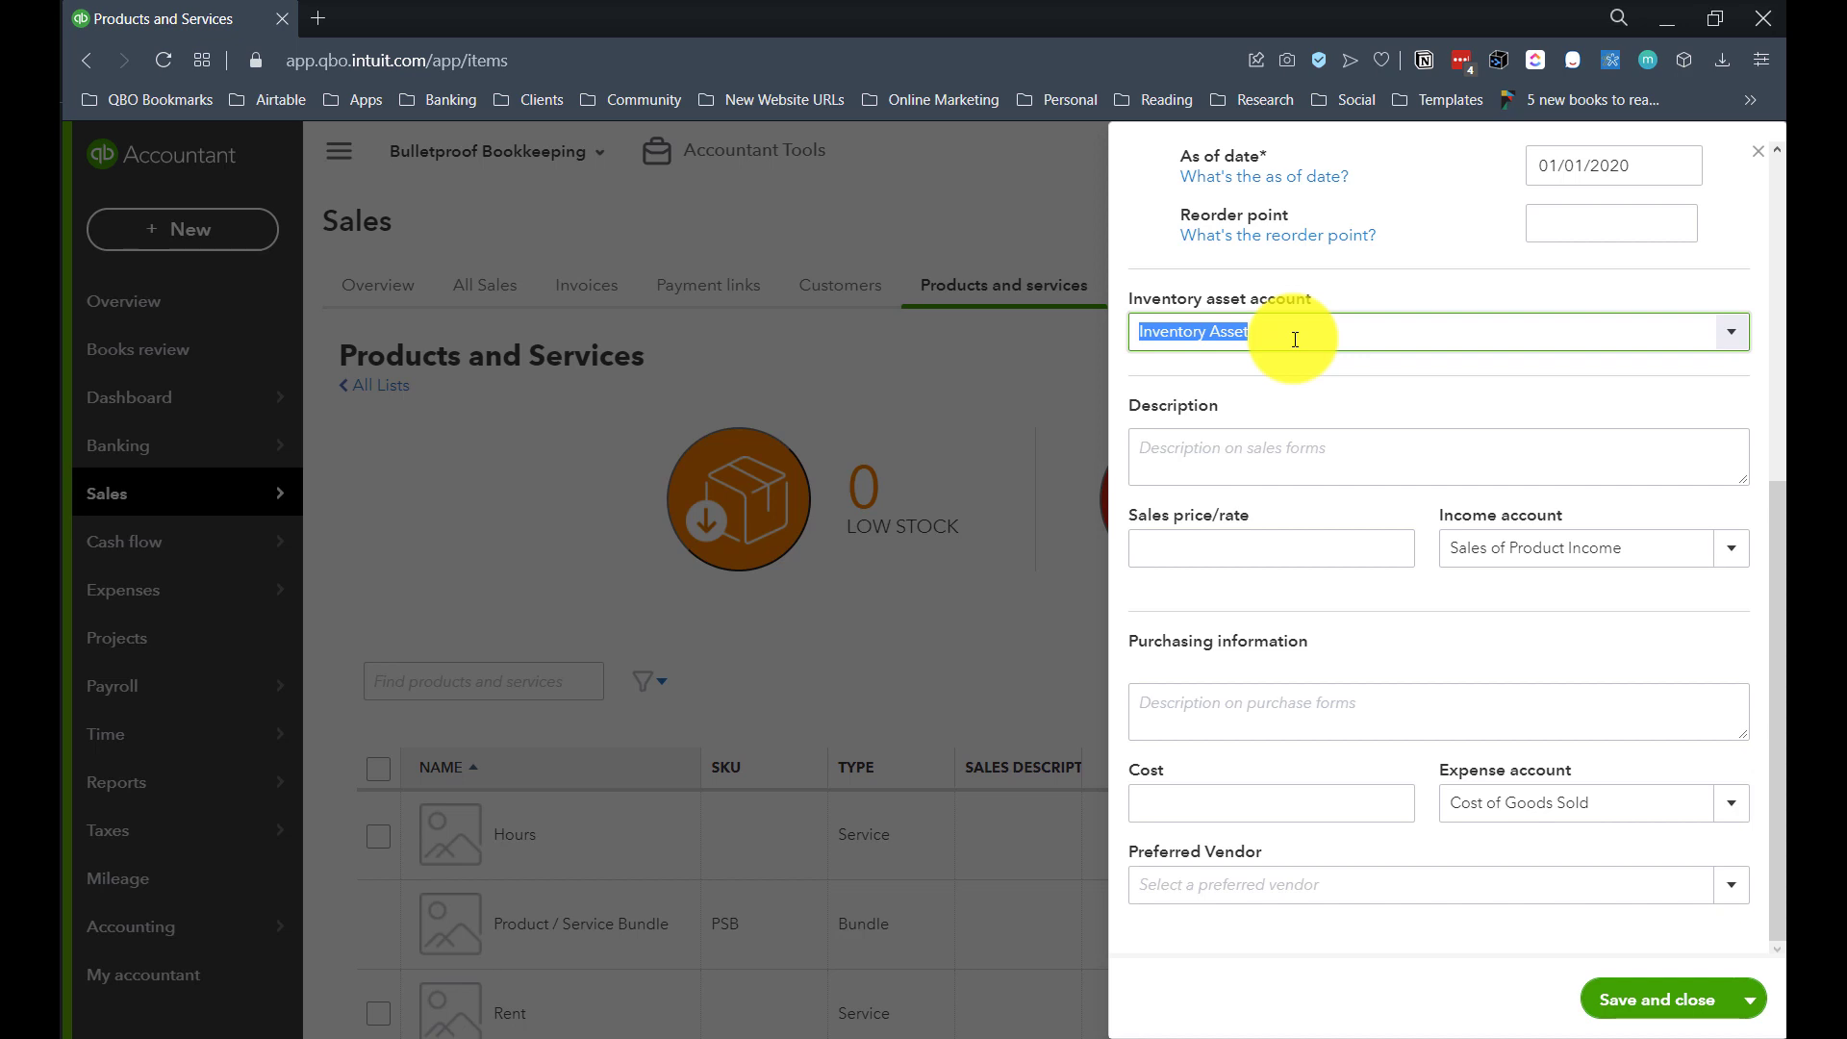
left_click(1296, 338)
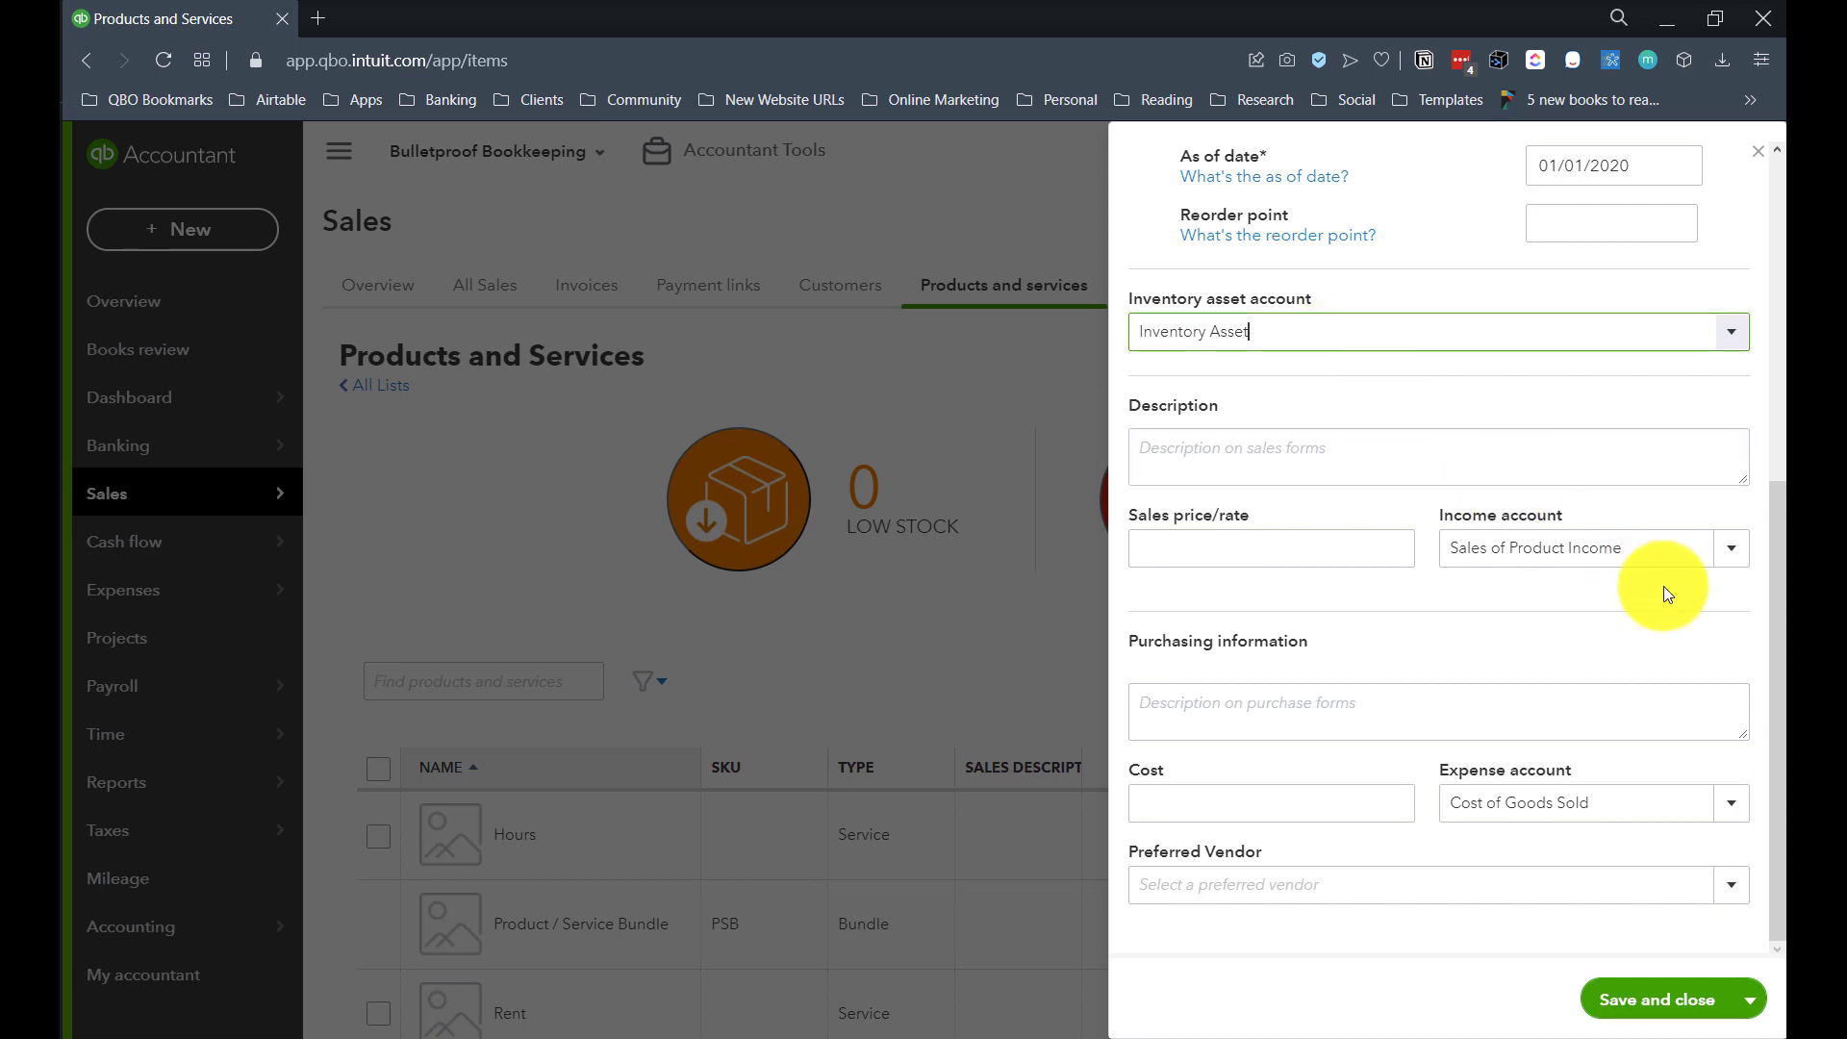
left_click(1520, 538)
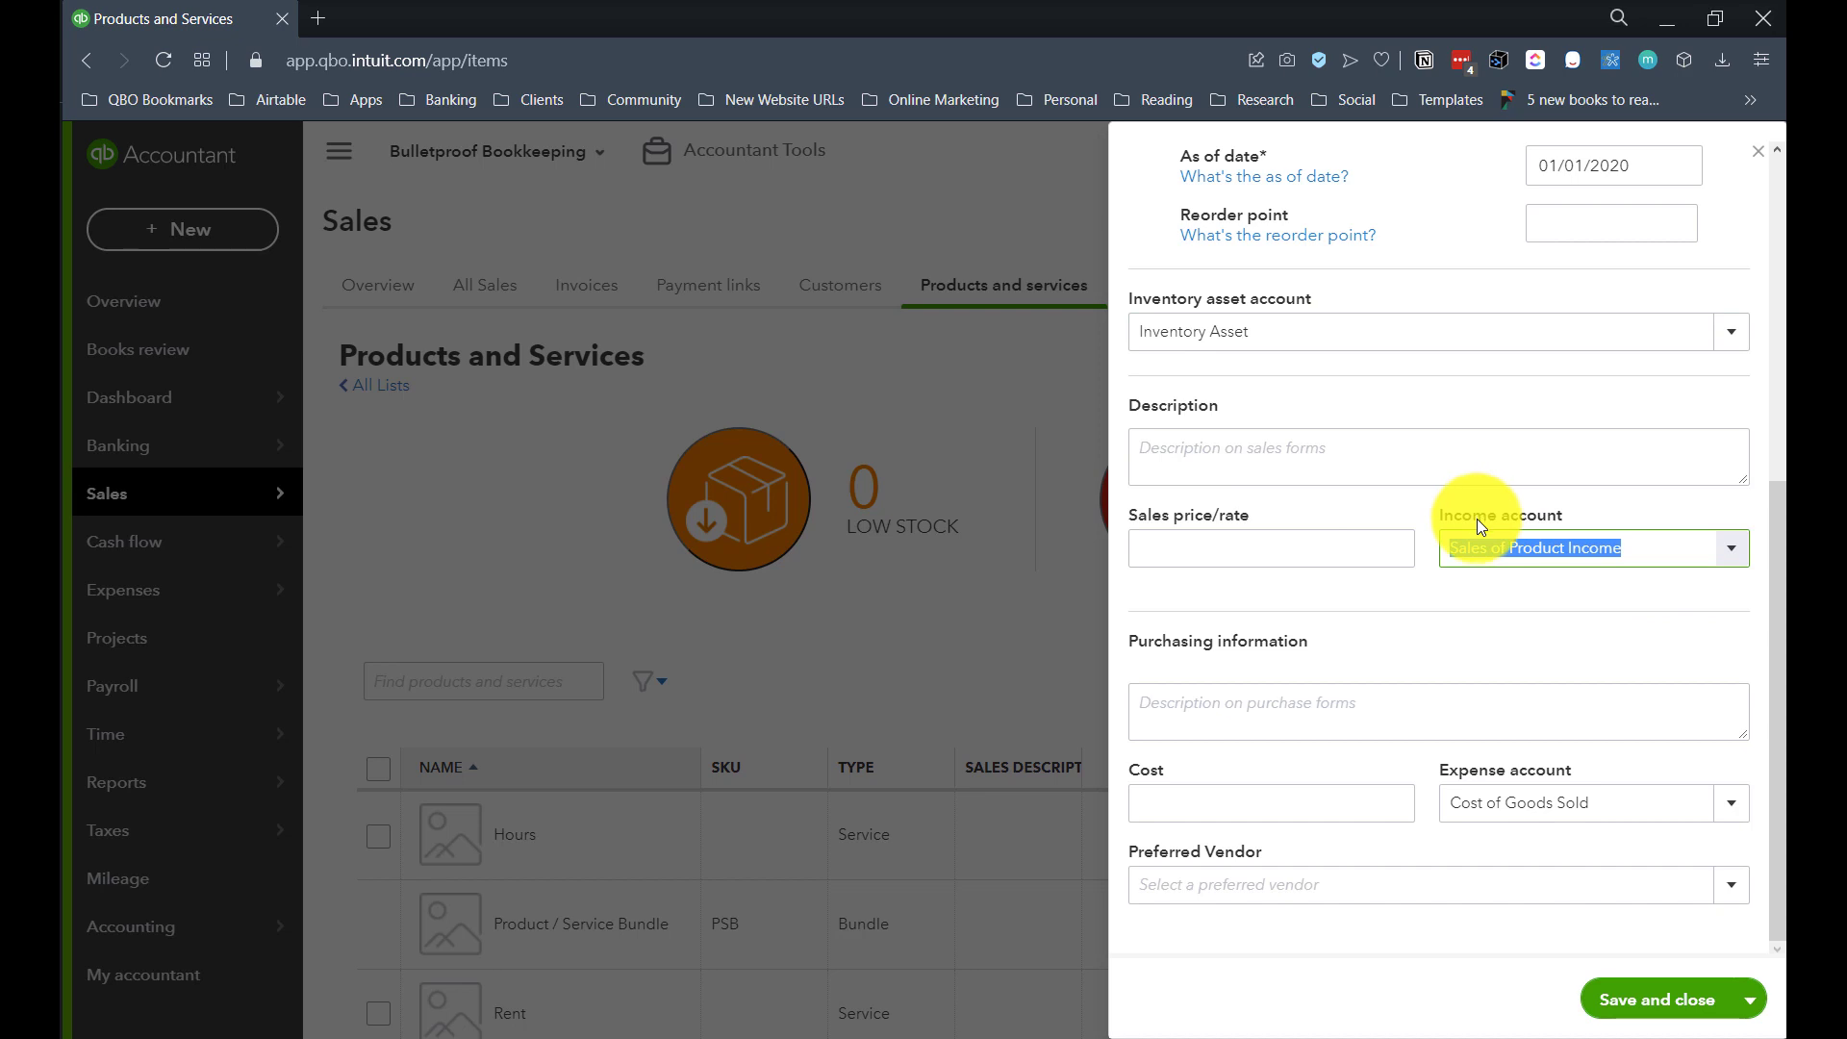
left_click(1669, 552)
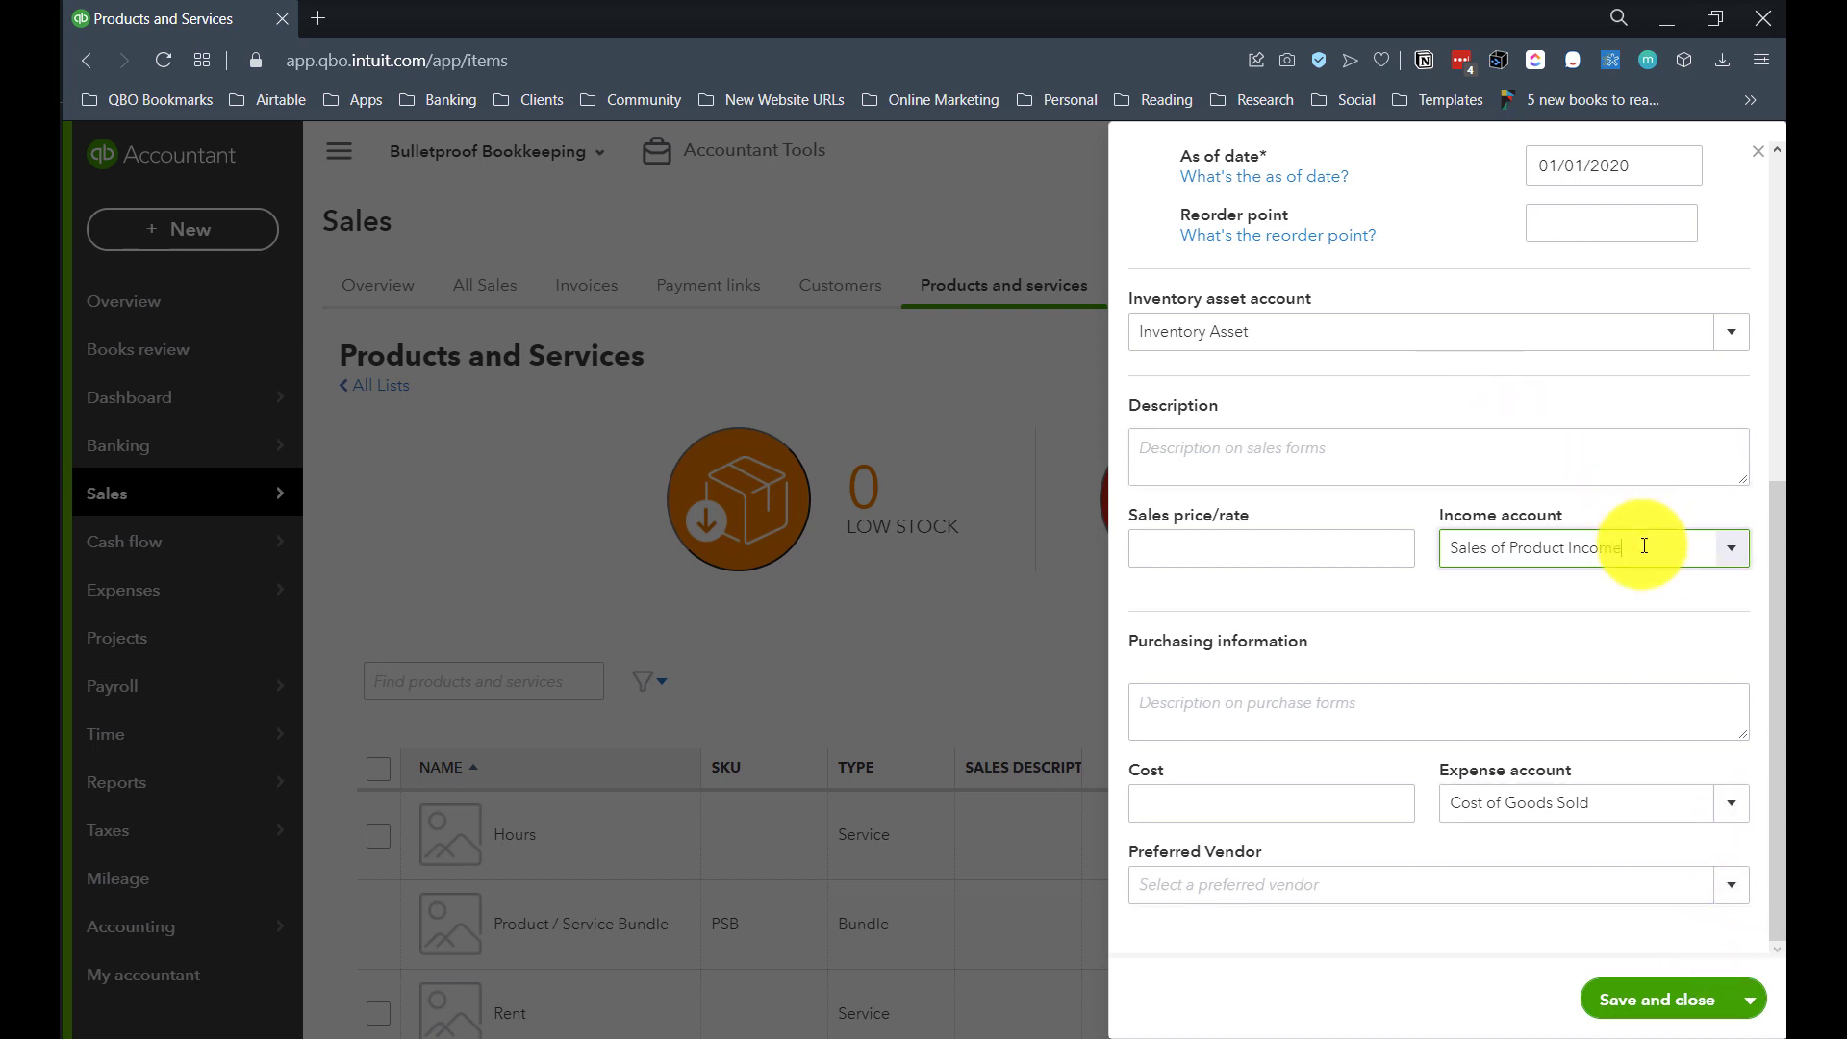
Compare the new item's income account and inventory asset account with the expense account assigned for its purchases
left_click(1580, 540)
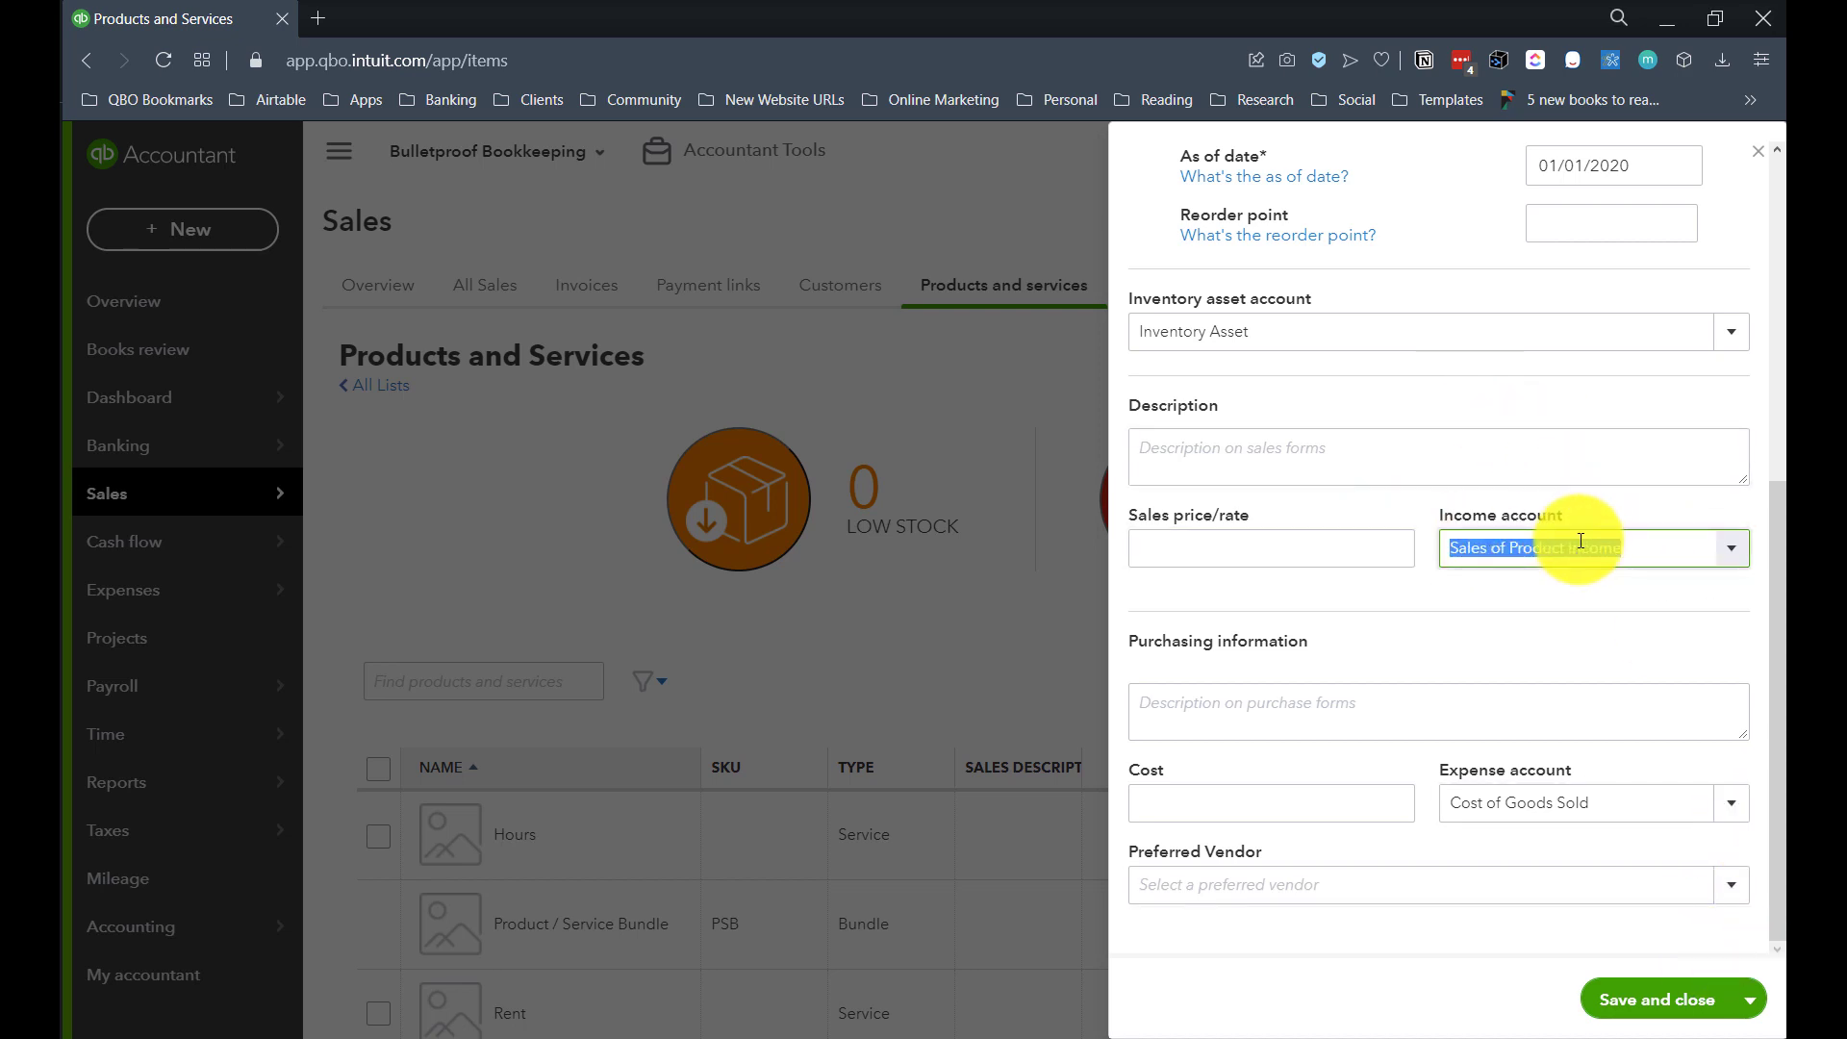
scroll(1361, 414, "up", 5)
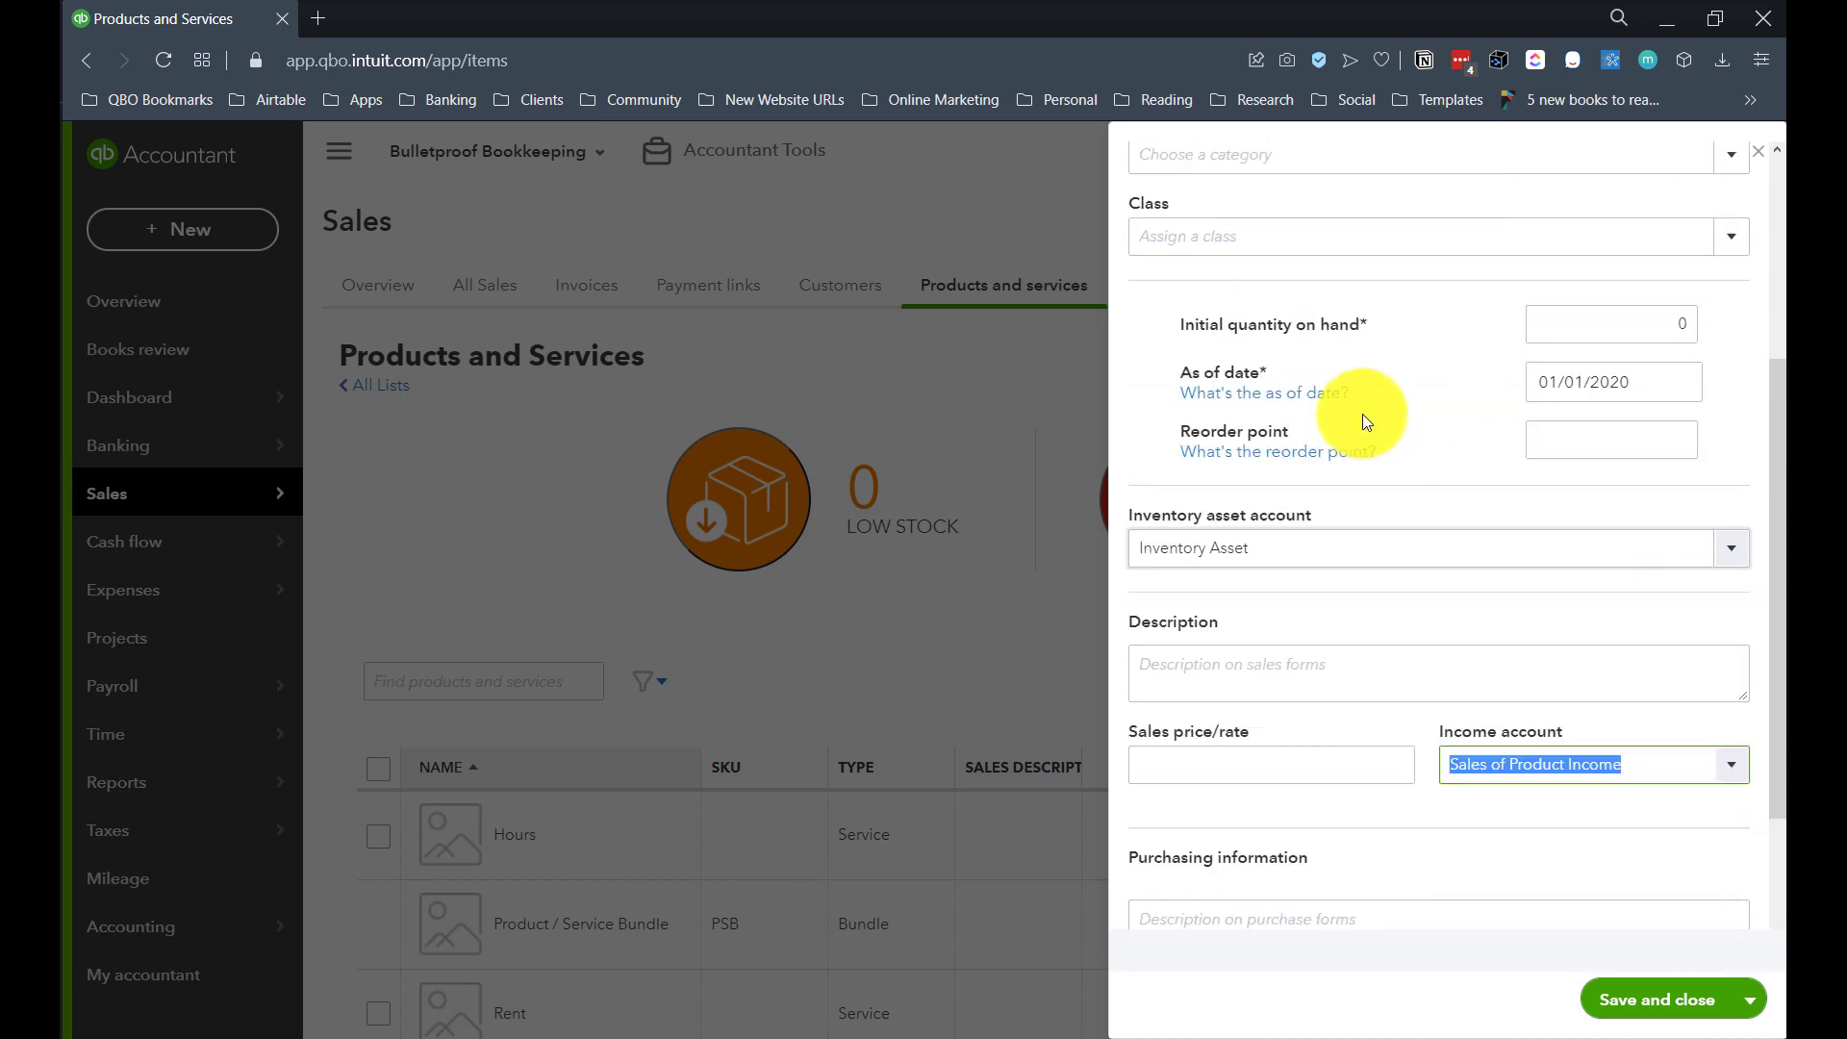
scroll(1311, 417, "down", 5)
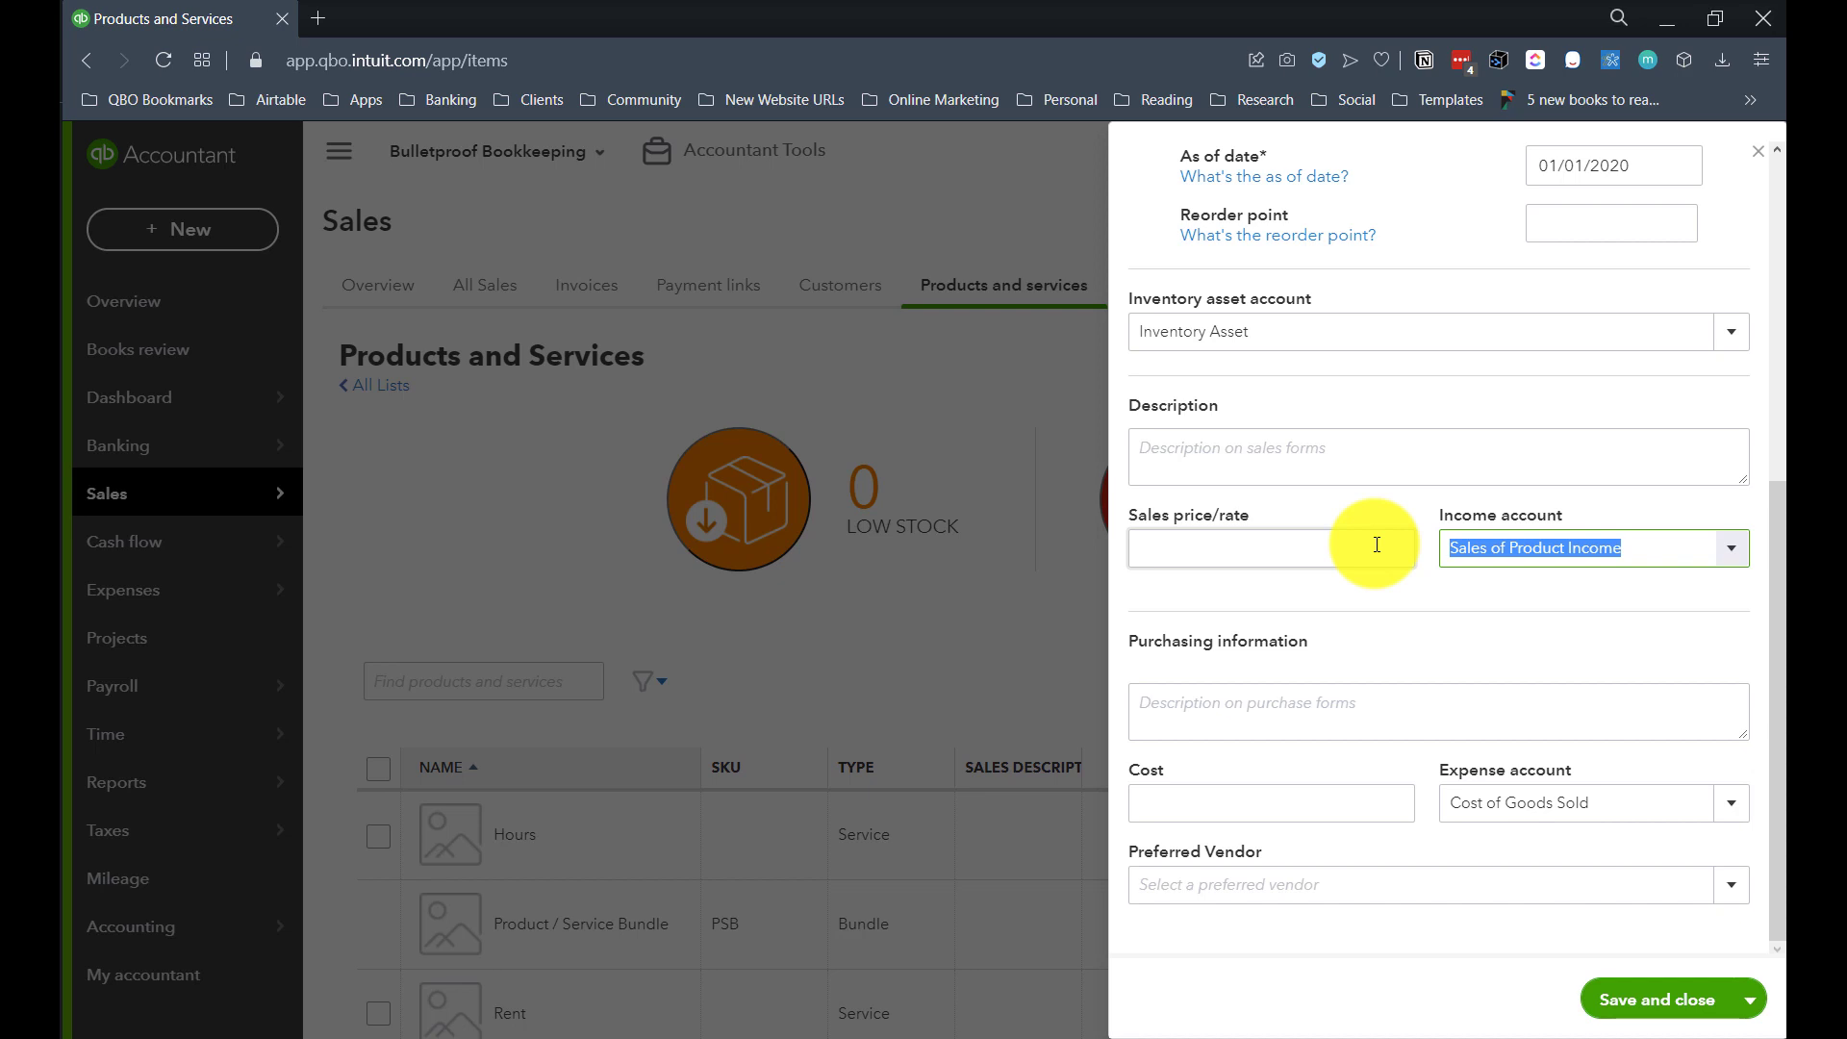
left_click(1596, 802)
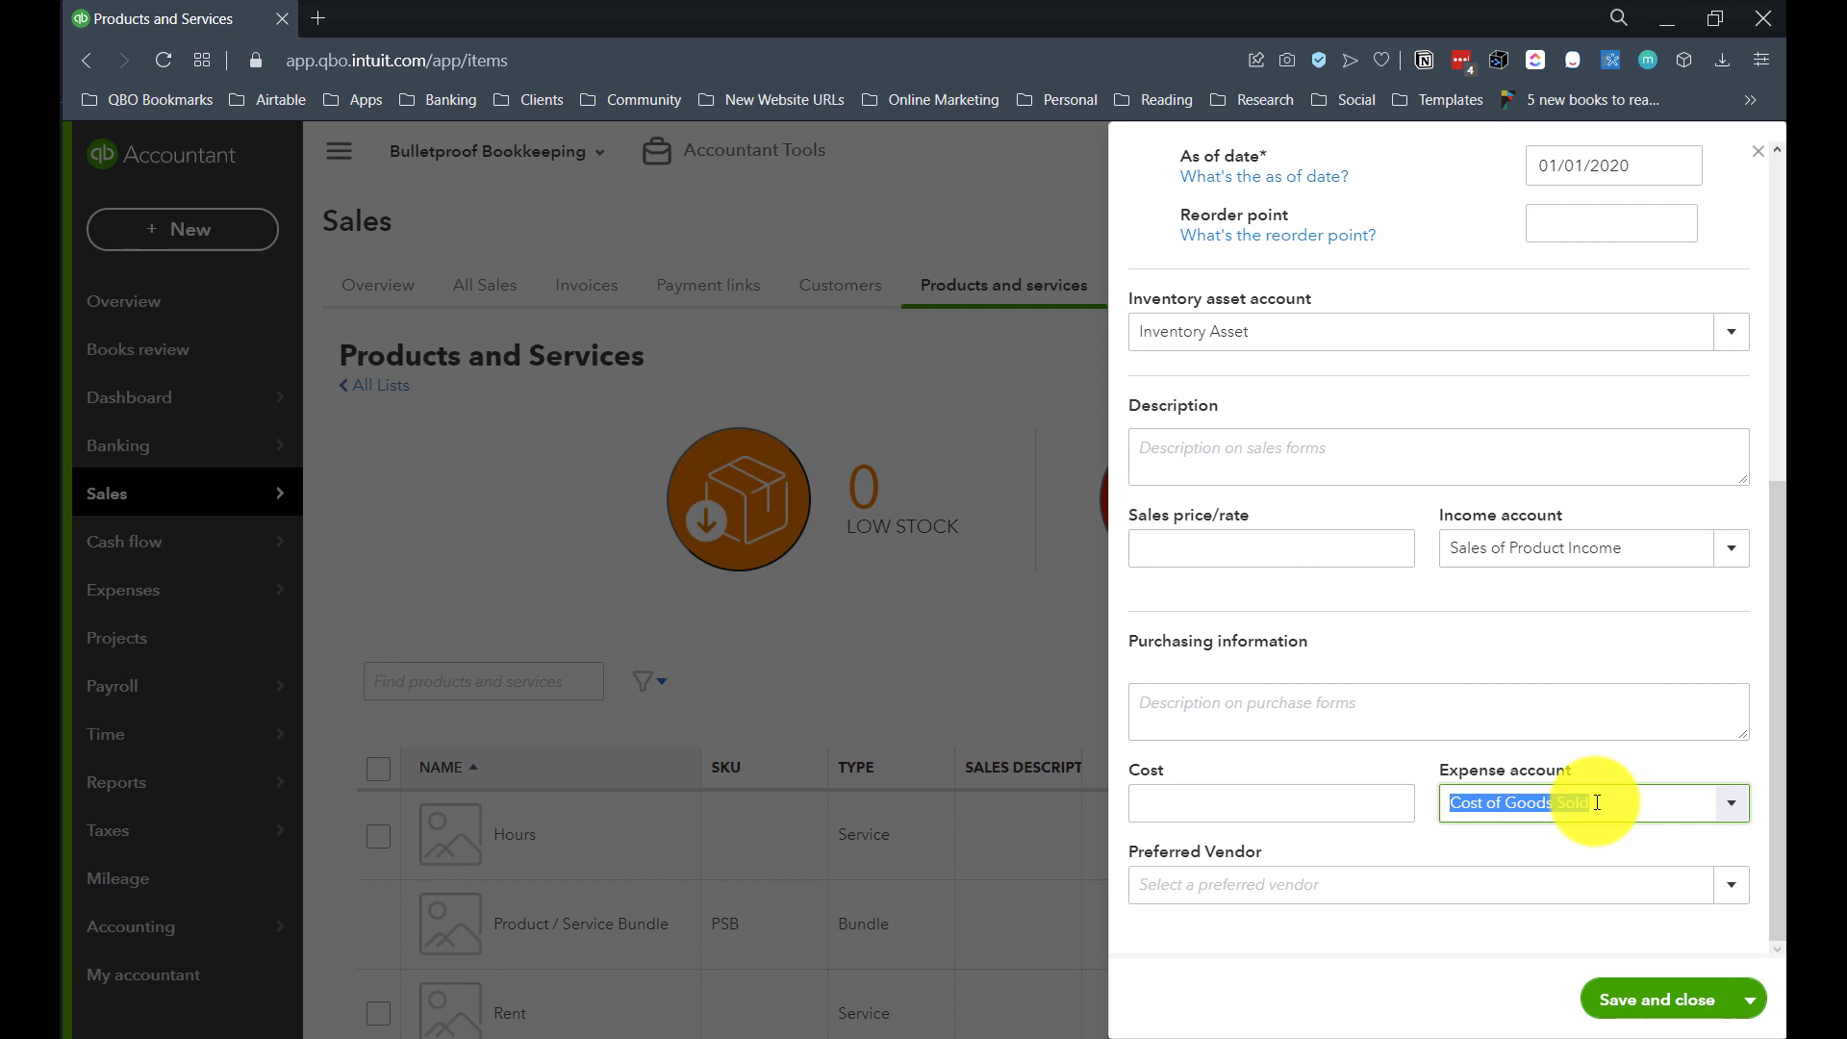
left_click(1251, 332)
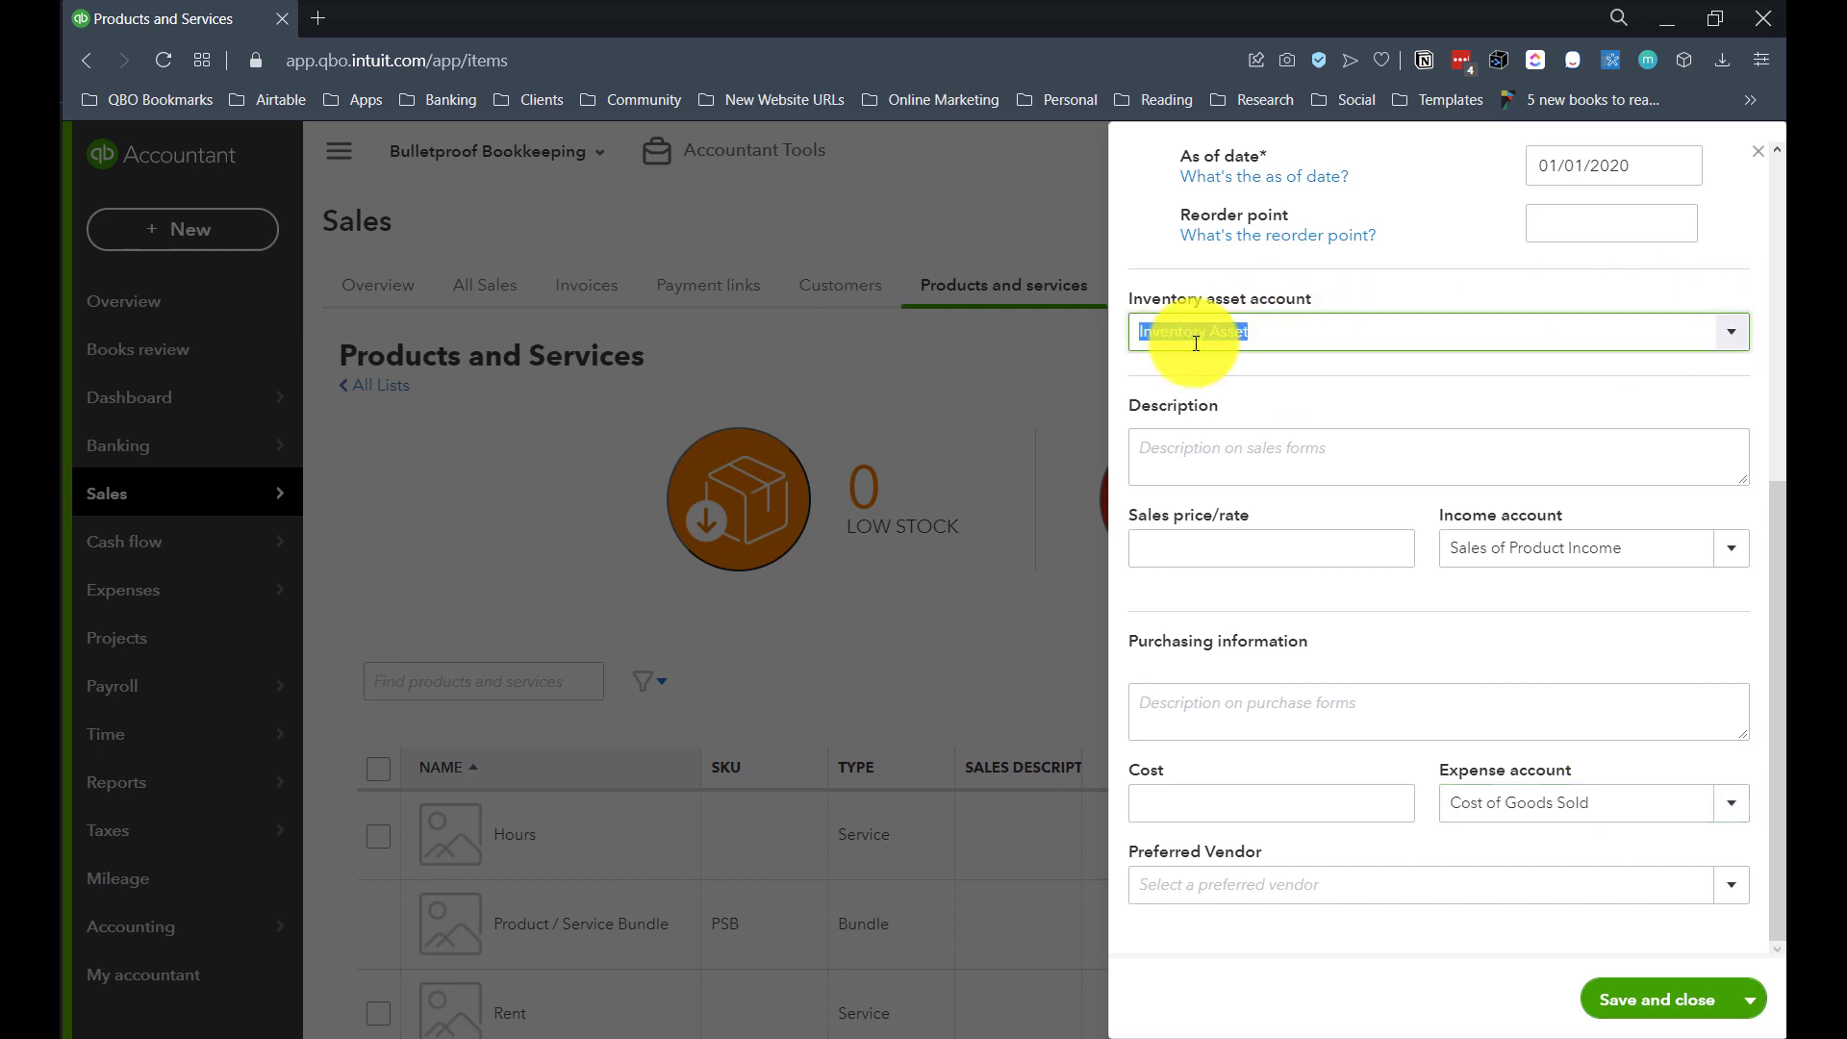
left_click(1539, 801)
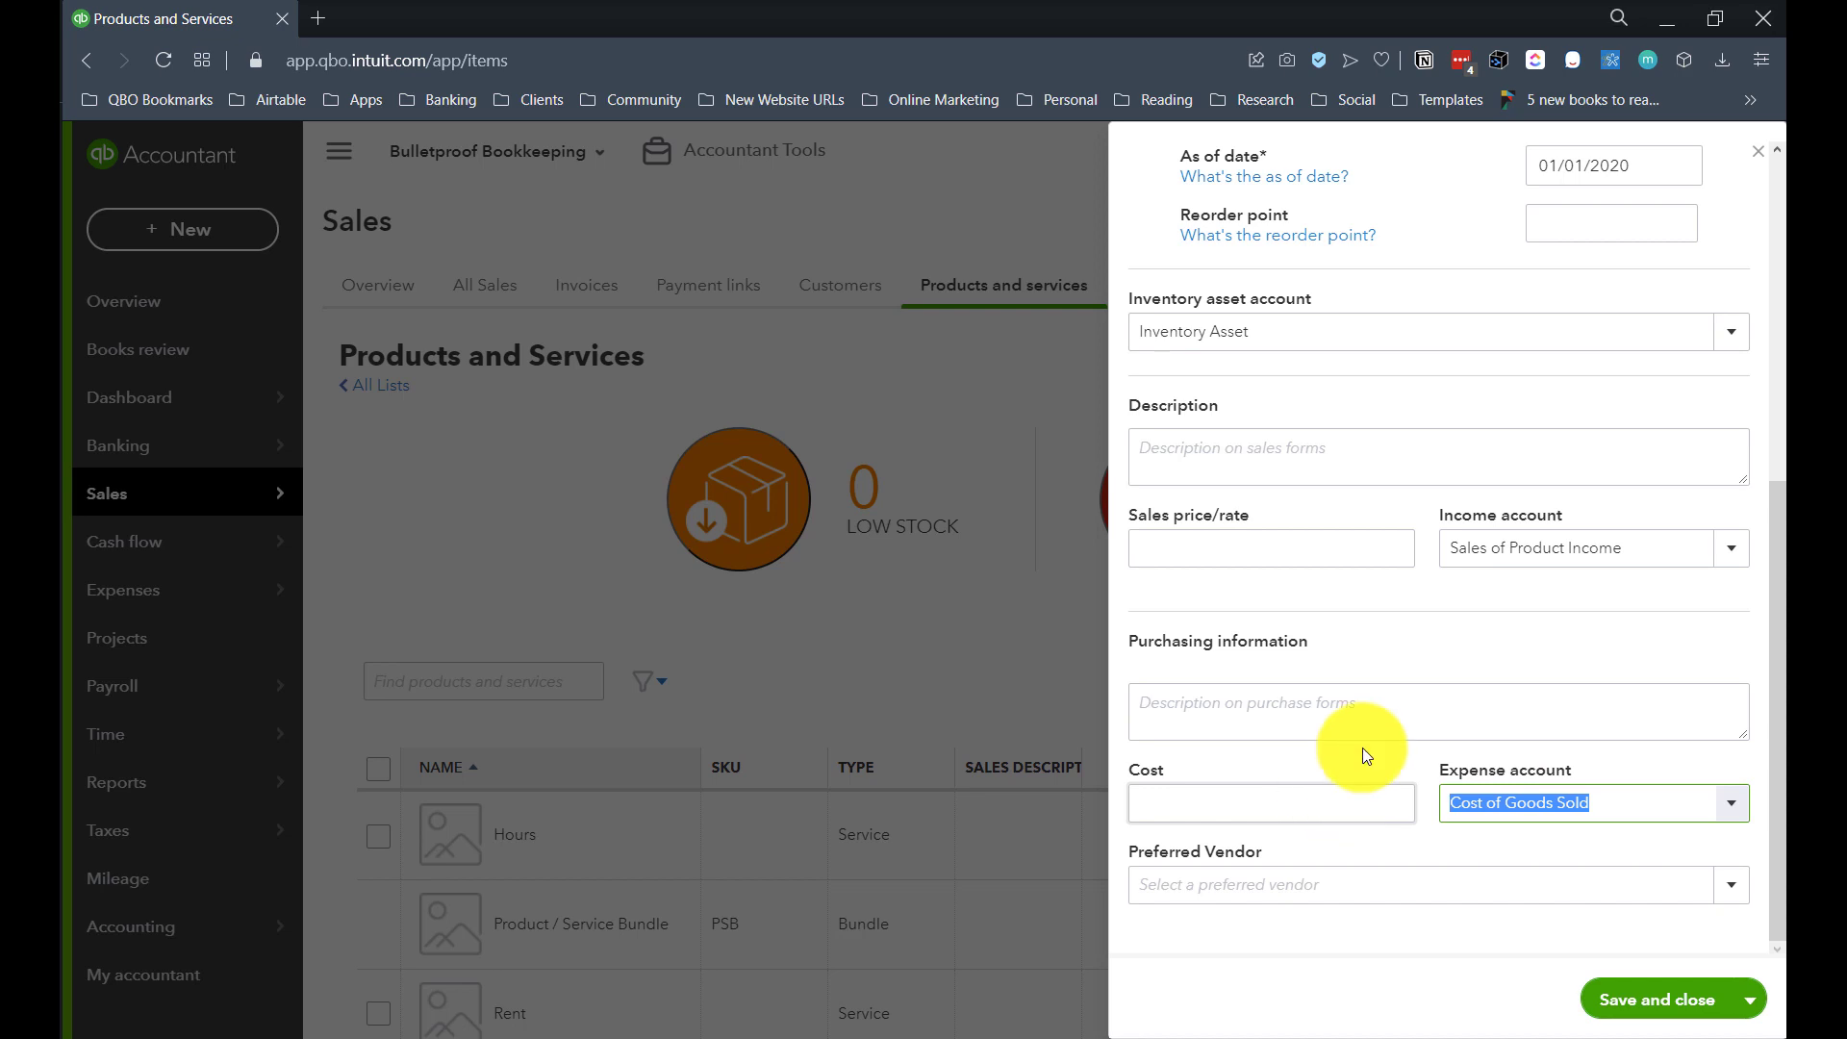
left_click(1664, 543)
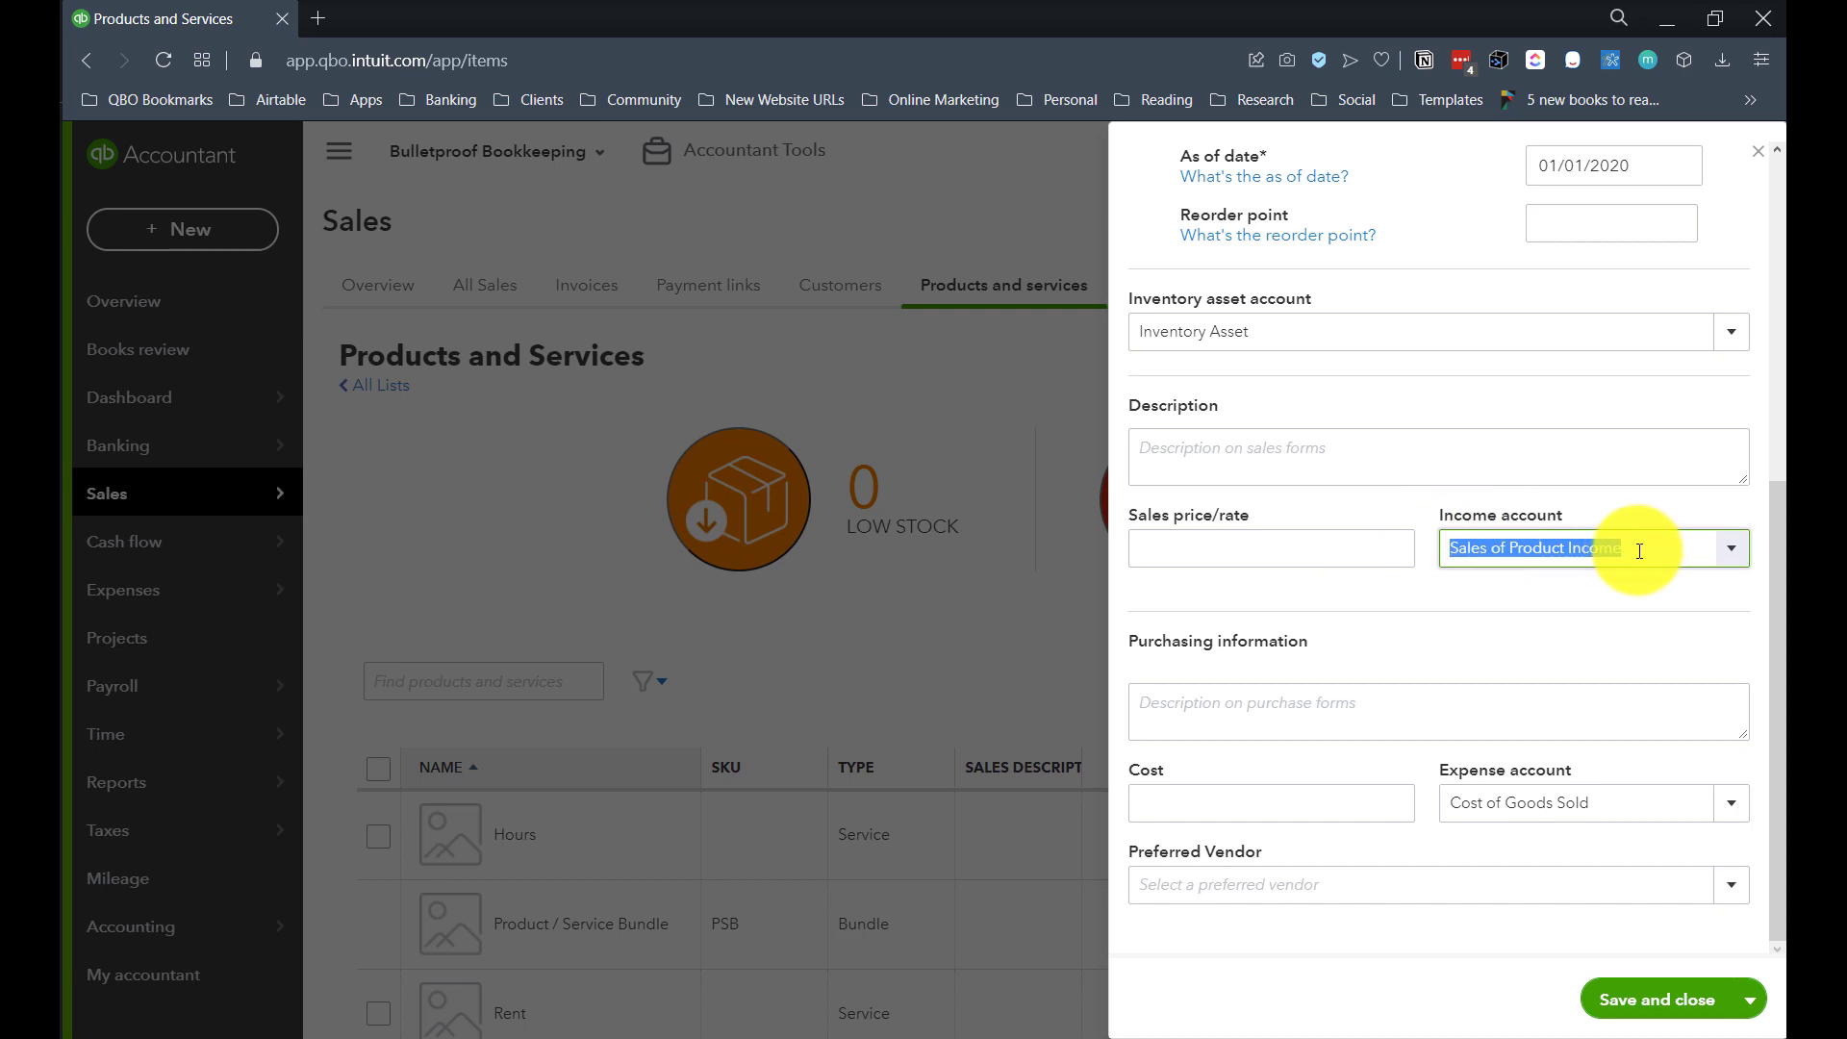
left_click(1452, 808)
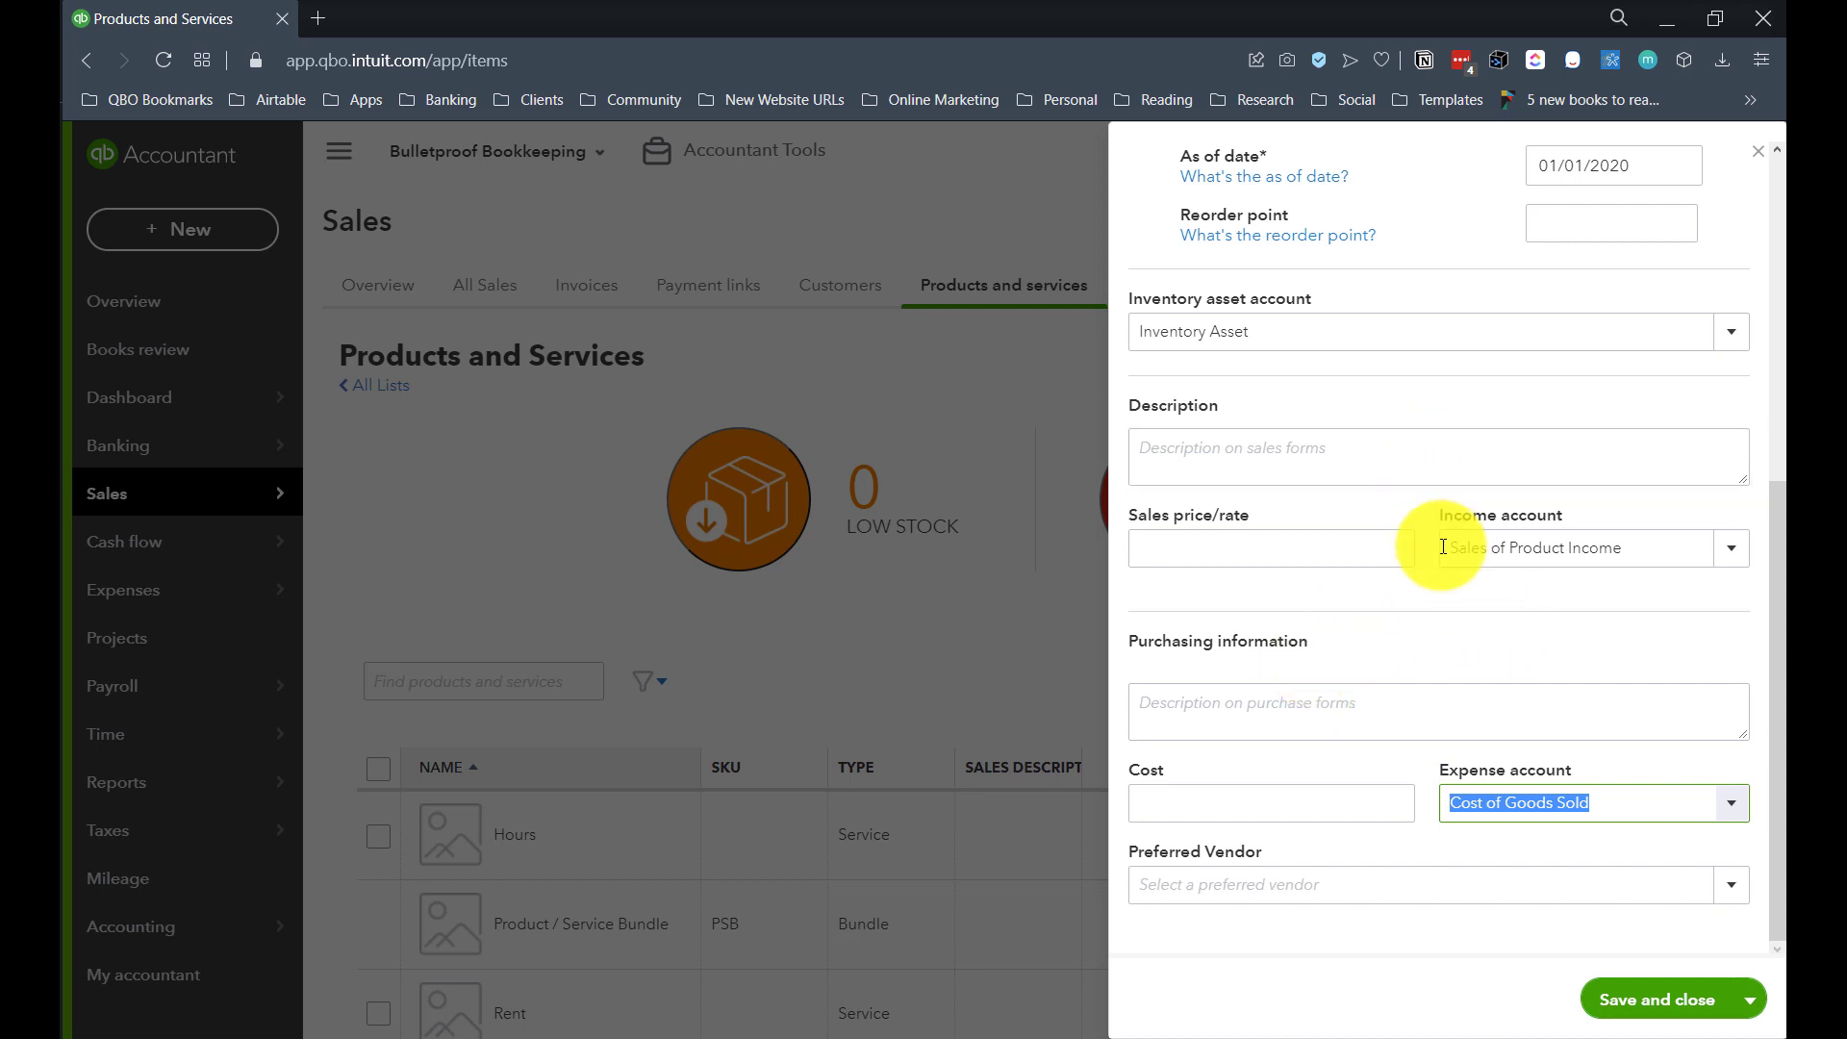
Check the new item's description, sales price and cost fields, leave them blank, and save the item
scroll(1366, 543, "up", 1)
left_click(1309, 588)
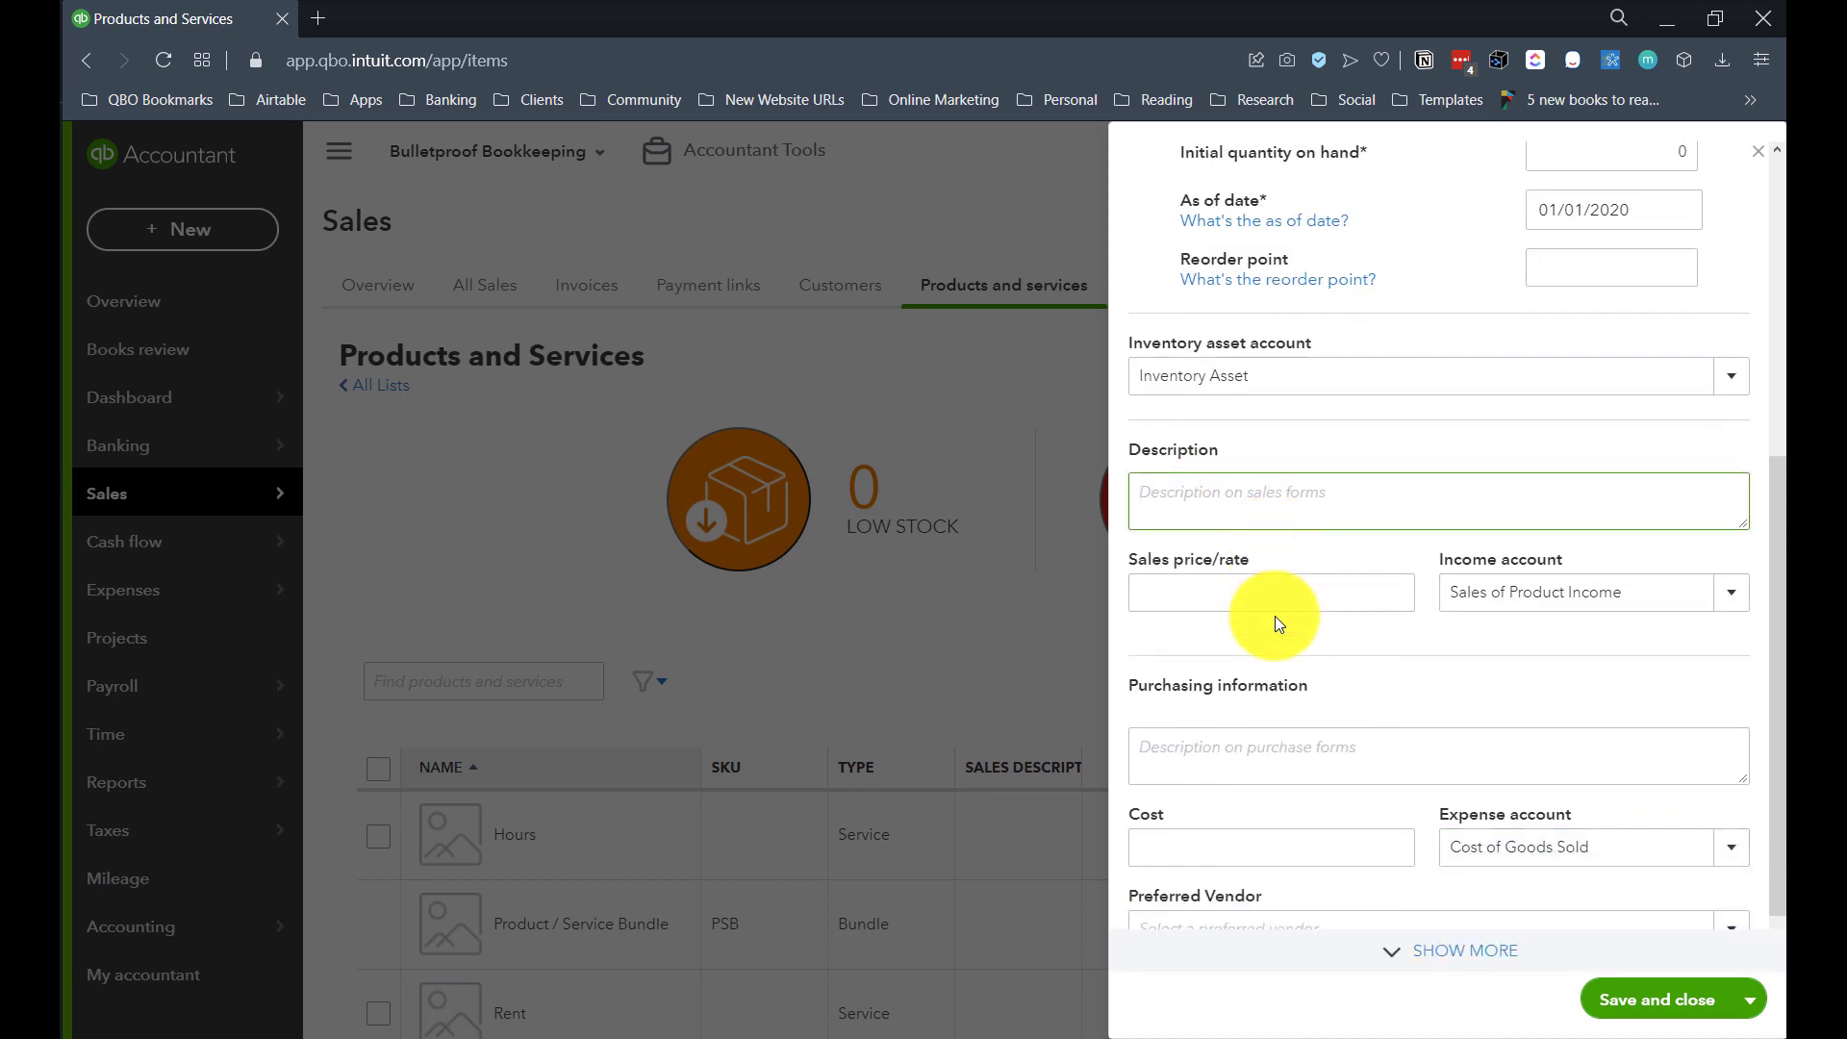
scroll(1273, 615, "down", 1)
left_click(1199, 720)
left_click(1352, 555)
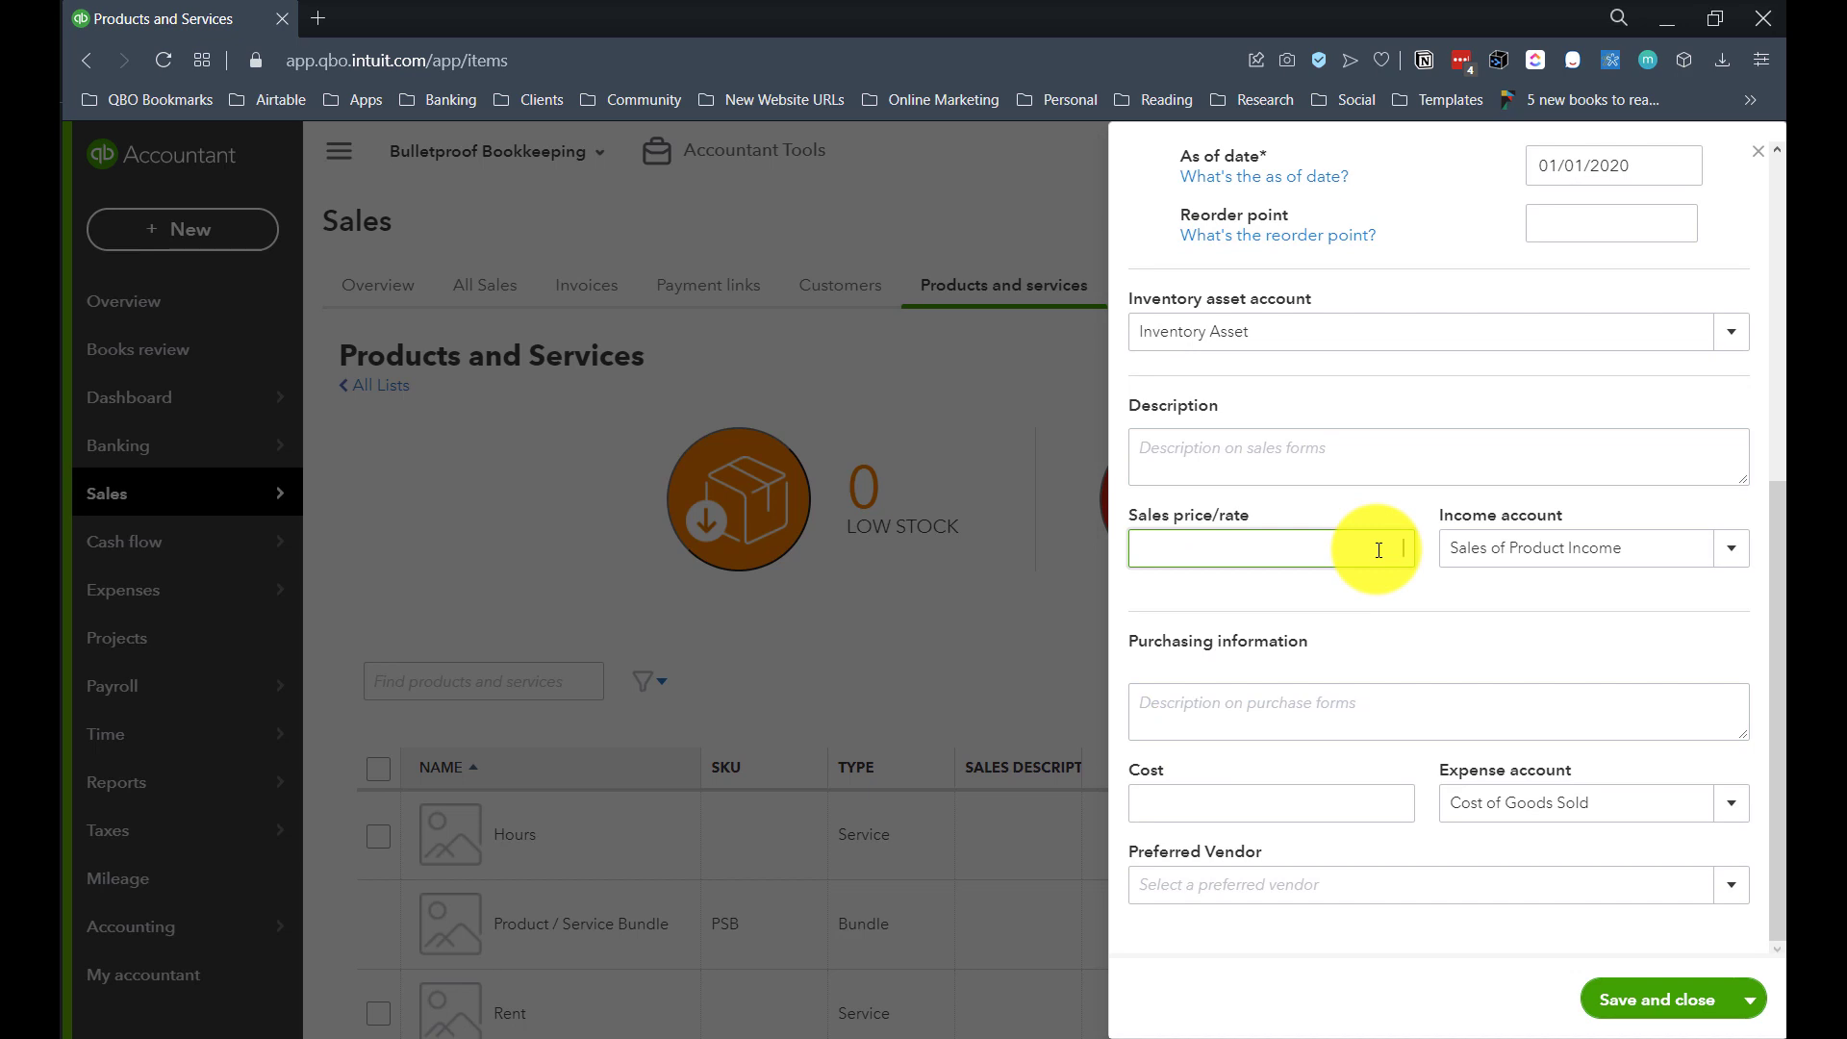
left_click(1366, 791)
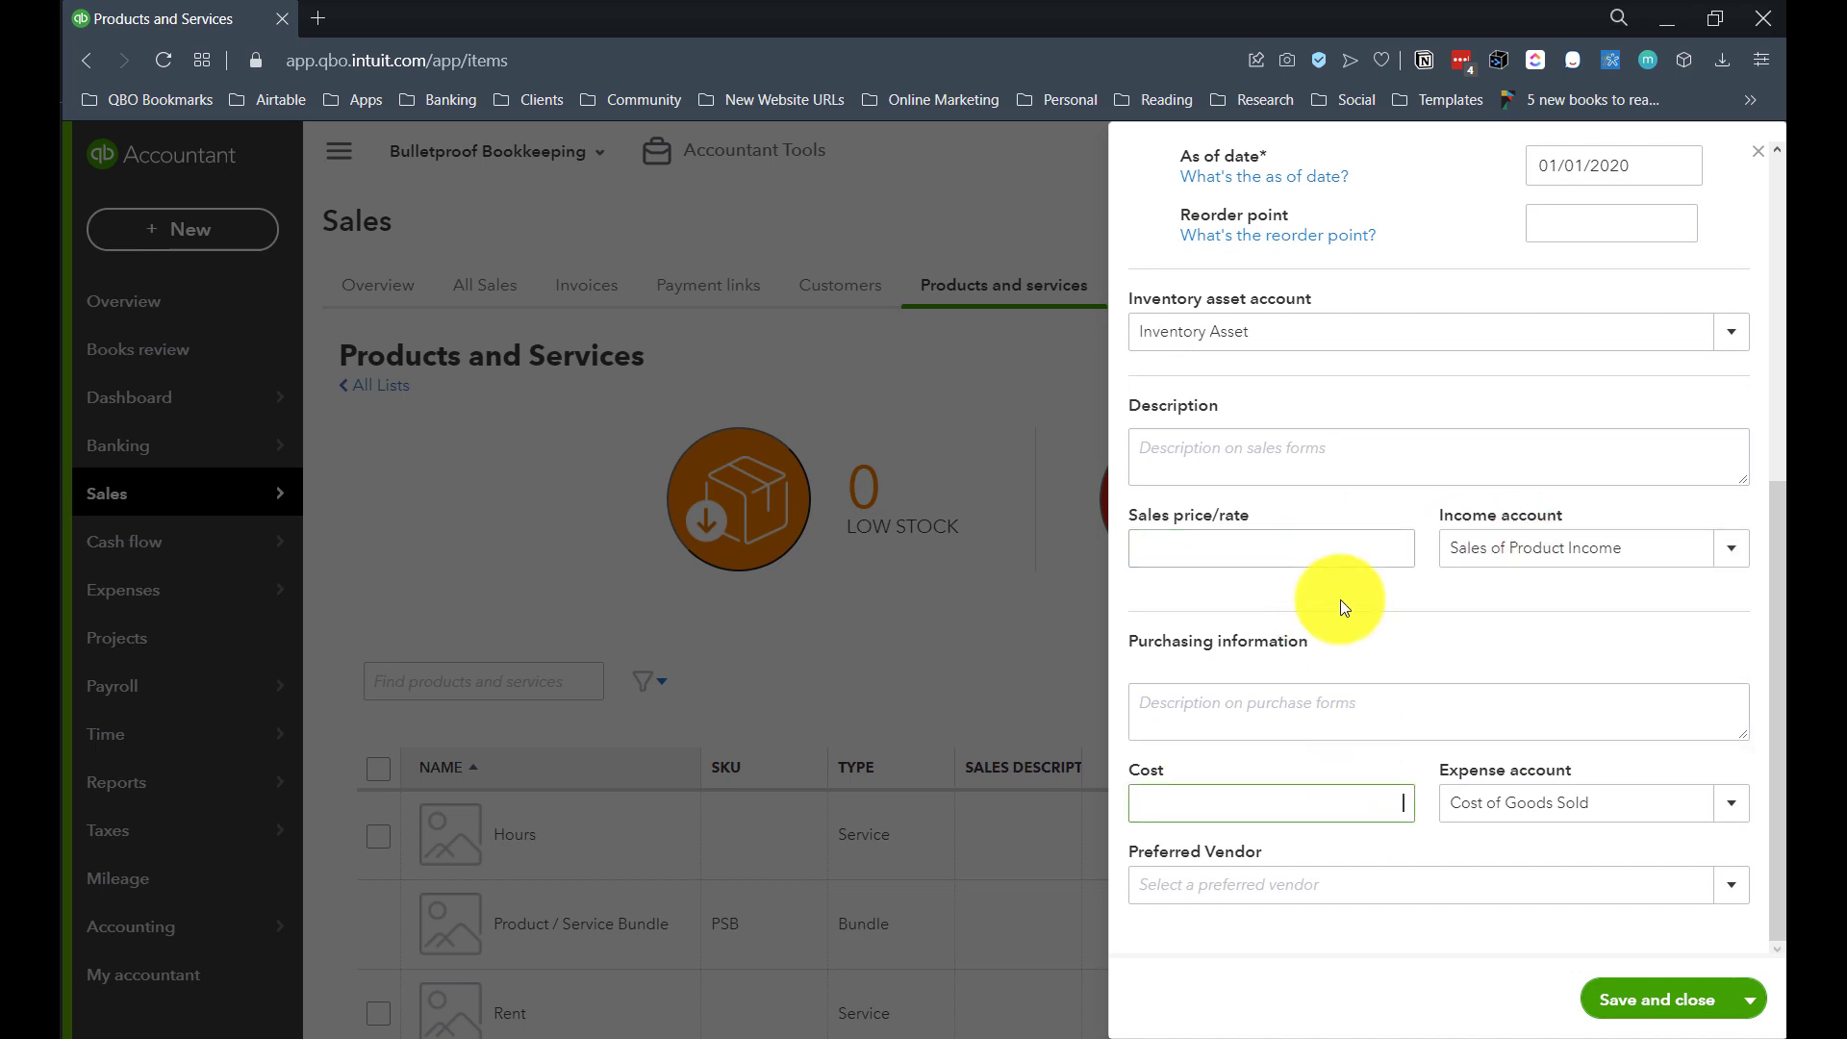
left_click(1360, 544)
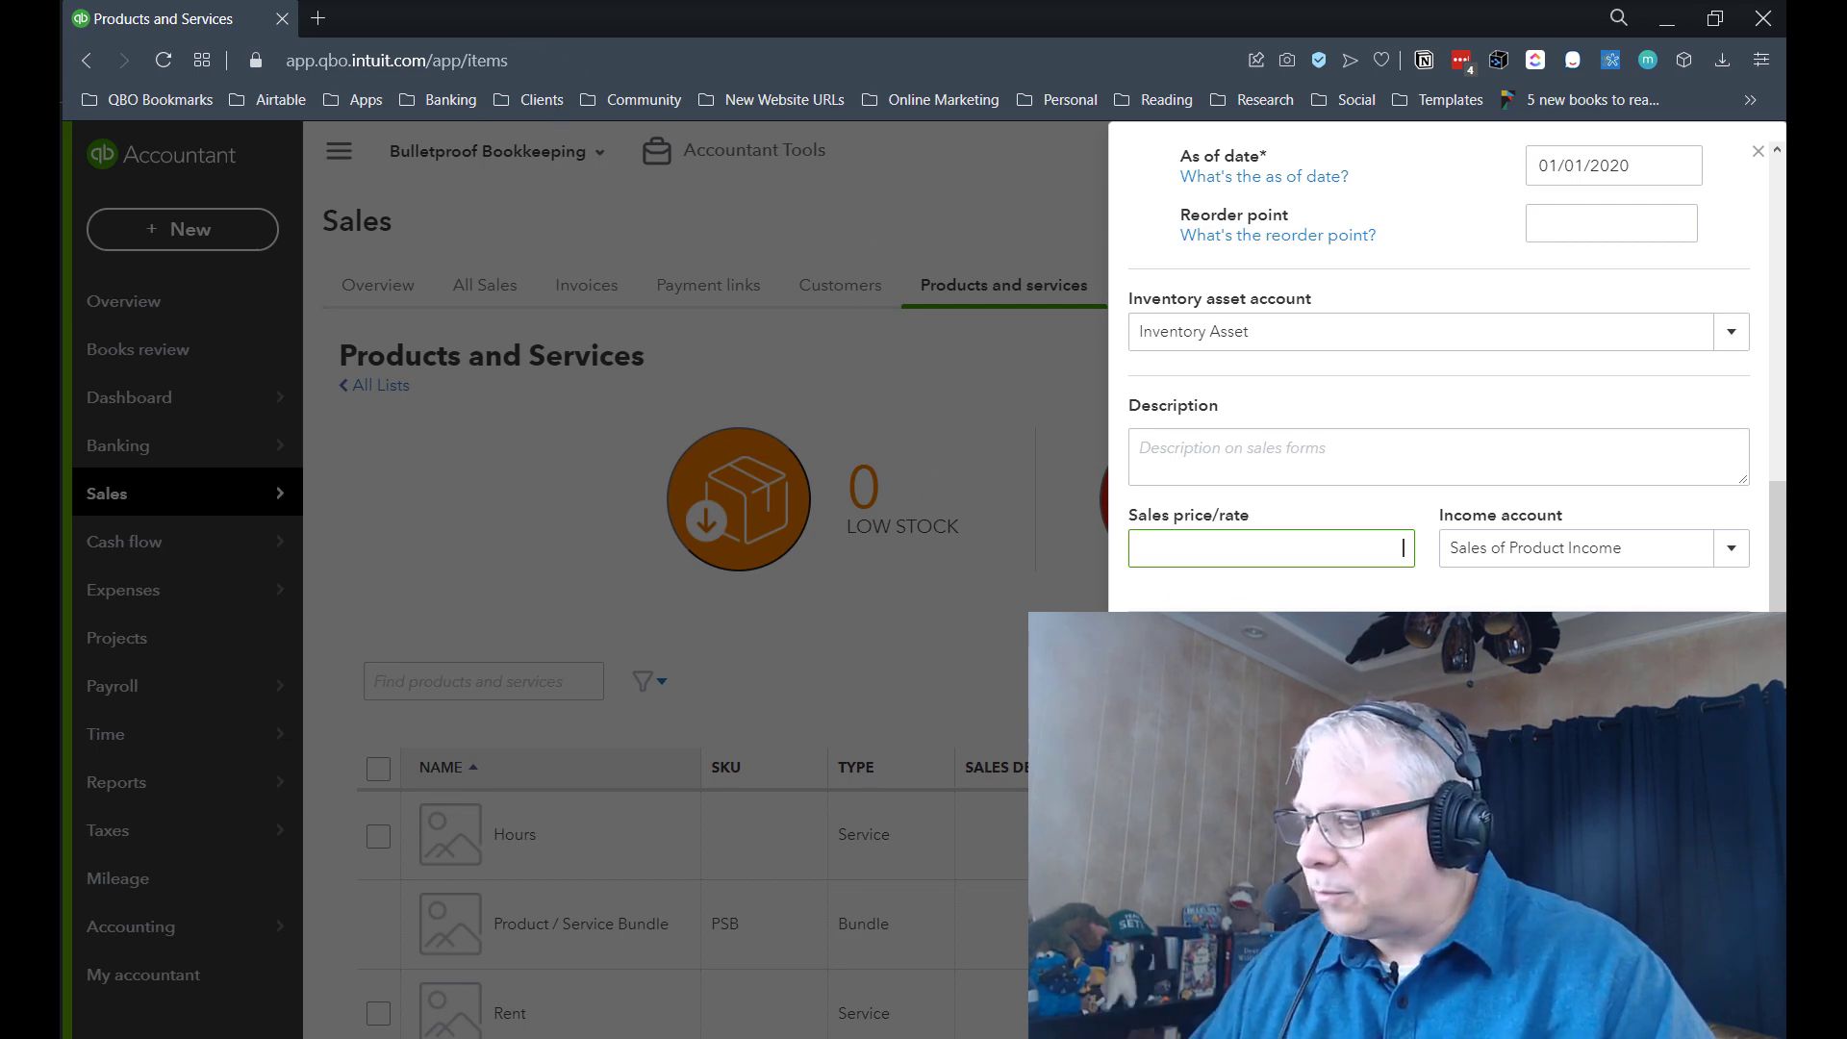
left_click(1647, 1008)
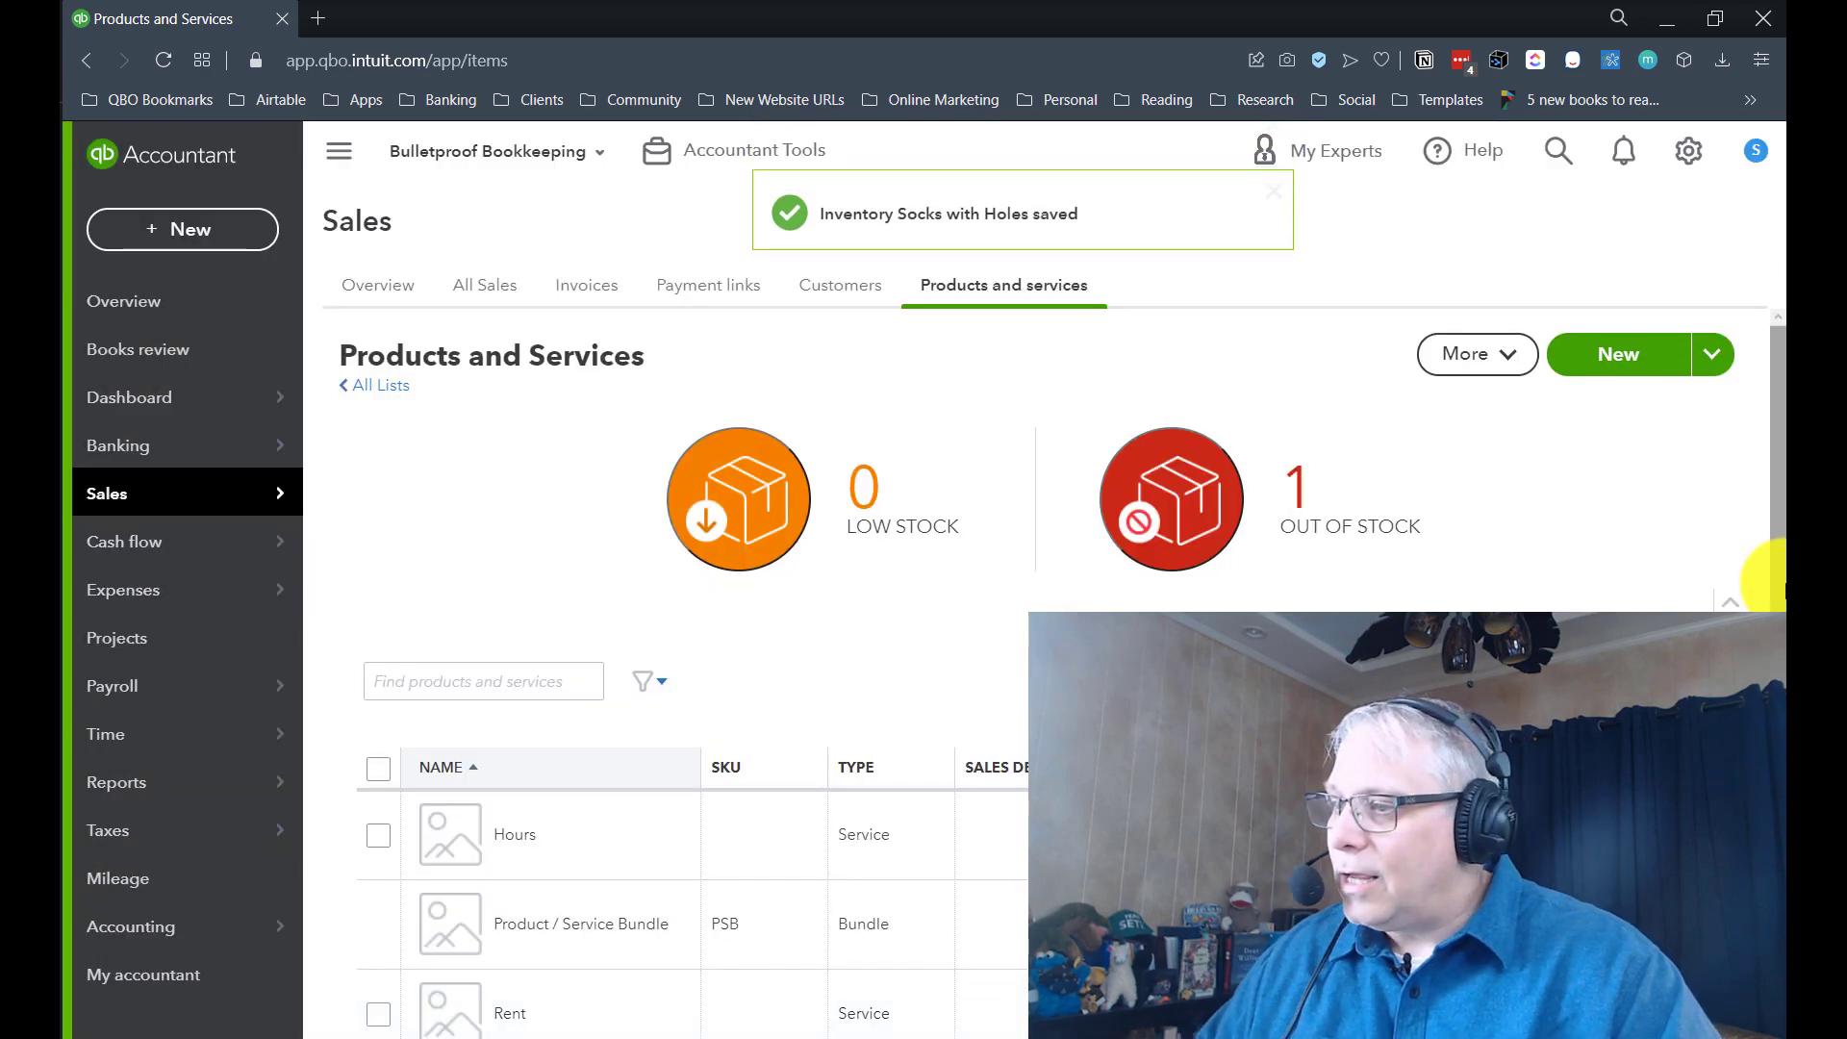
Open the import page for products and services
left_click(1712, 356)
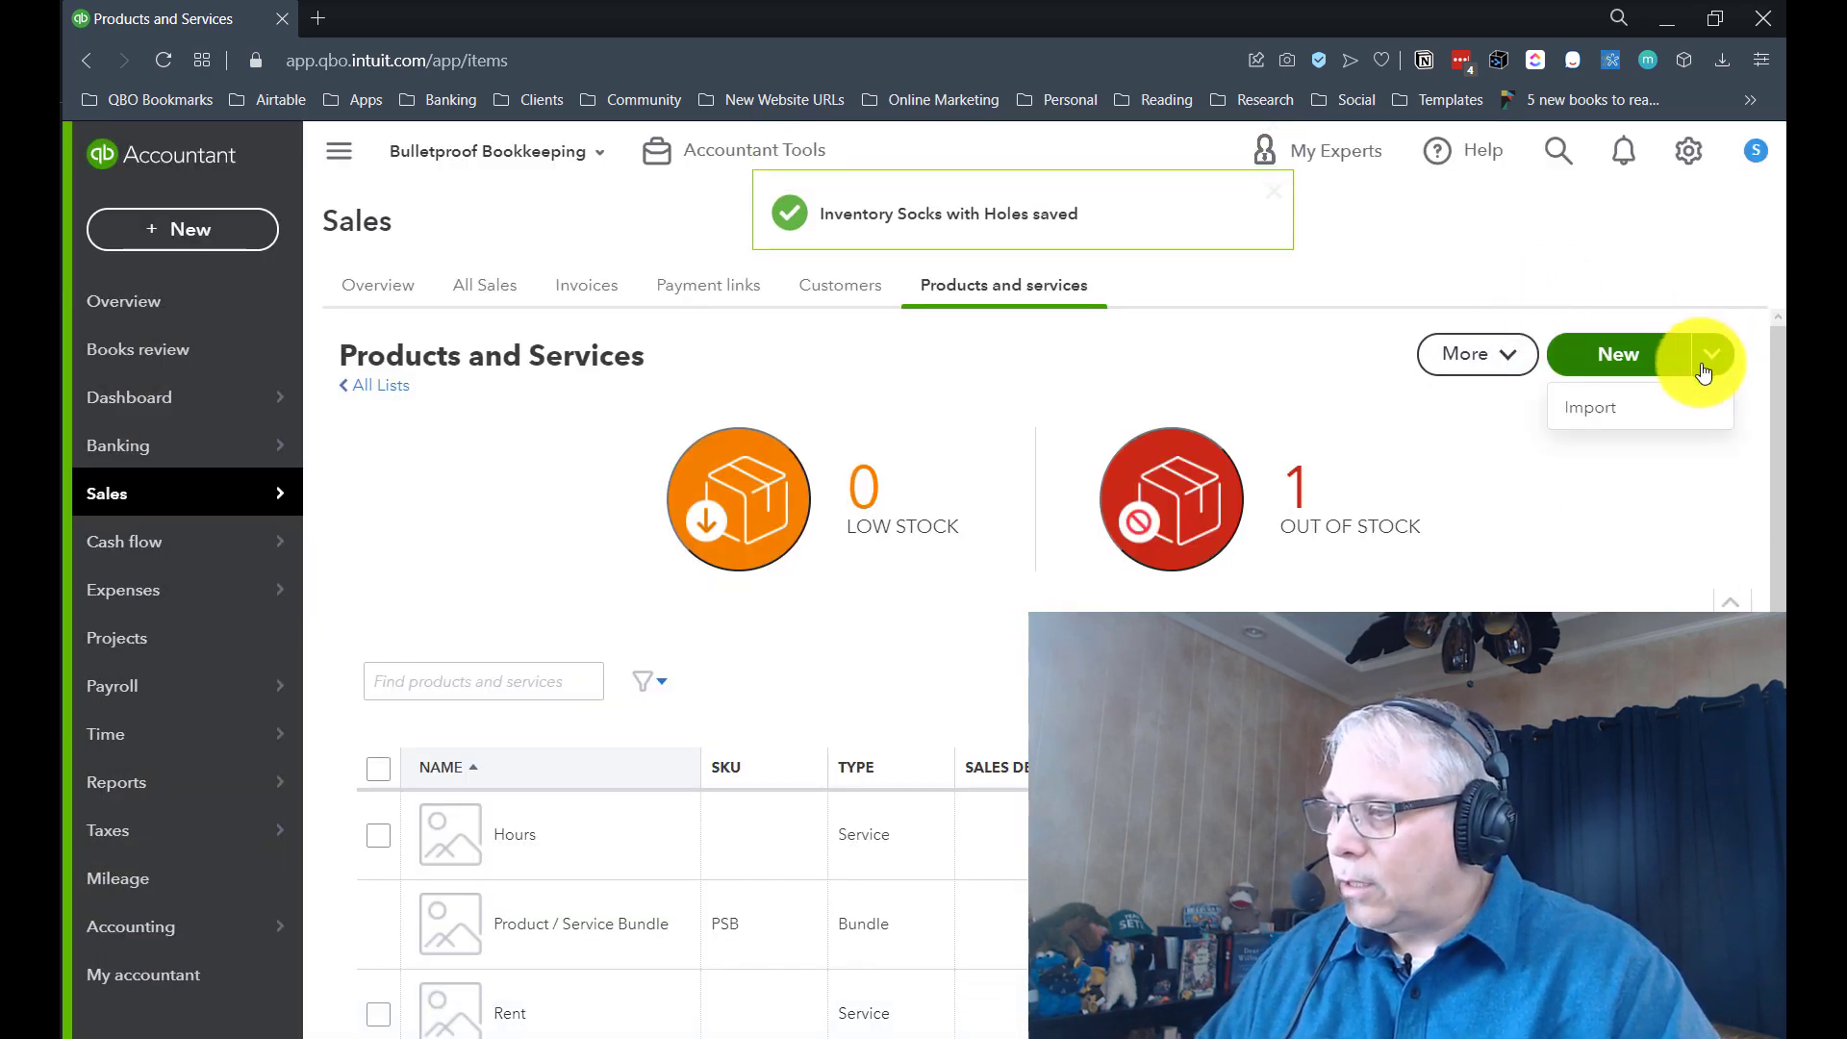
left_click(1600, 415)
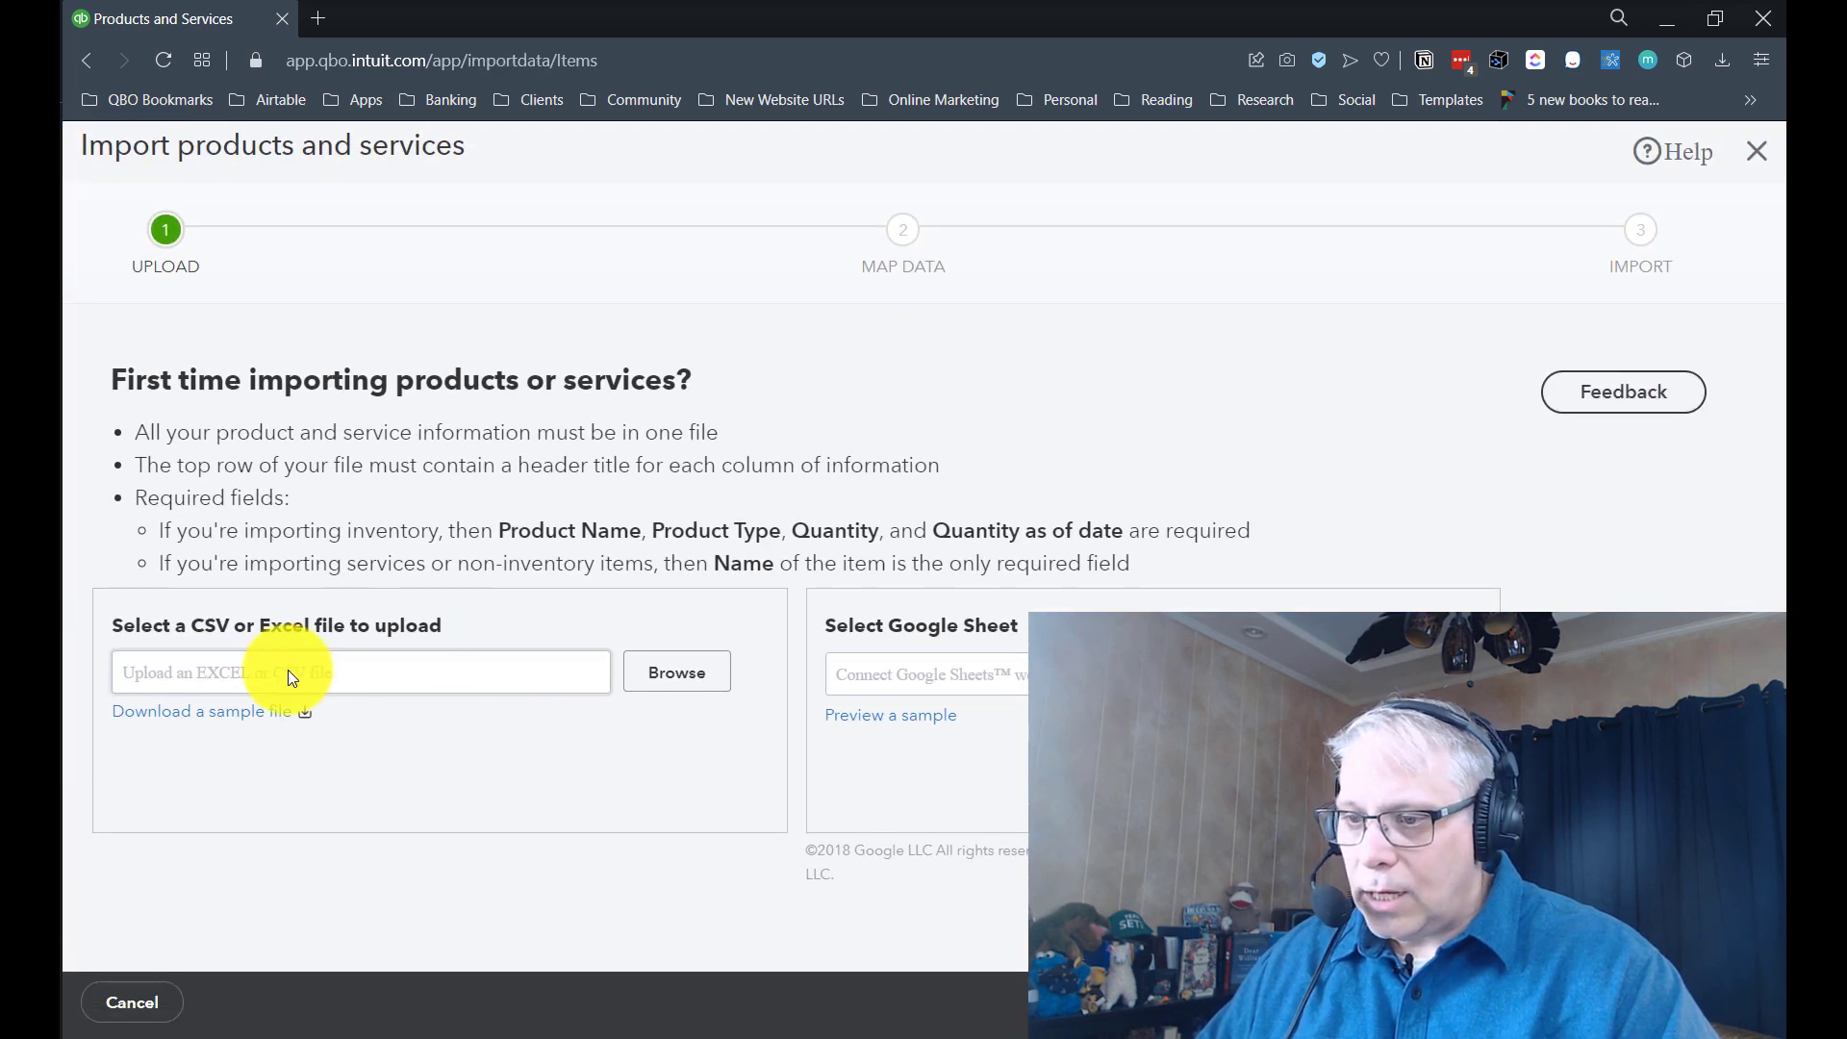